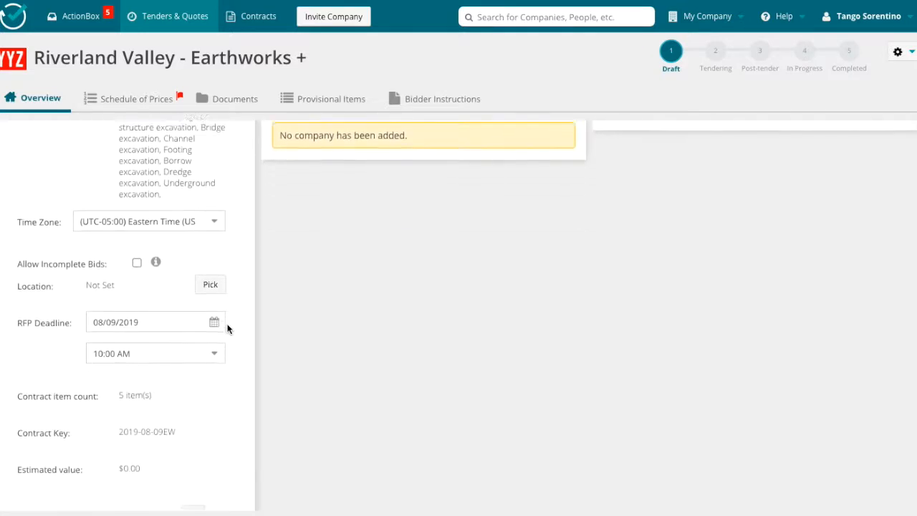
Allow incomplete bids and set the contract location to Malta, MT 59538, USA, with a marker placed on the map.
{"action": "left_click", "coordinate": [137, 234]}
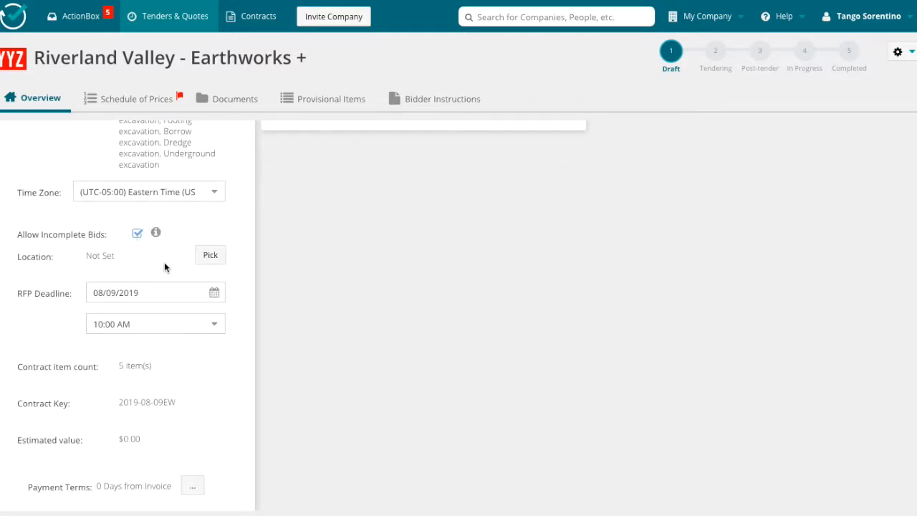
{"action": "left_click", "coordinate": [207, 255]}
{"action": "left_click", "coordinate": [318, 106]}
{"action": "type", "text": "Malta"}
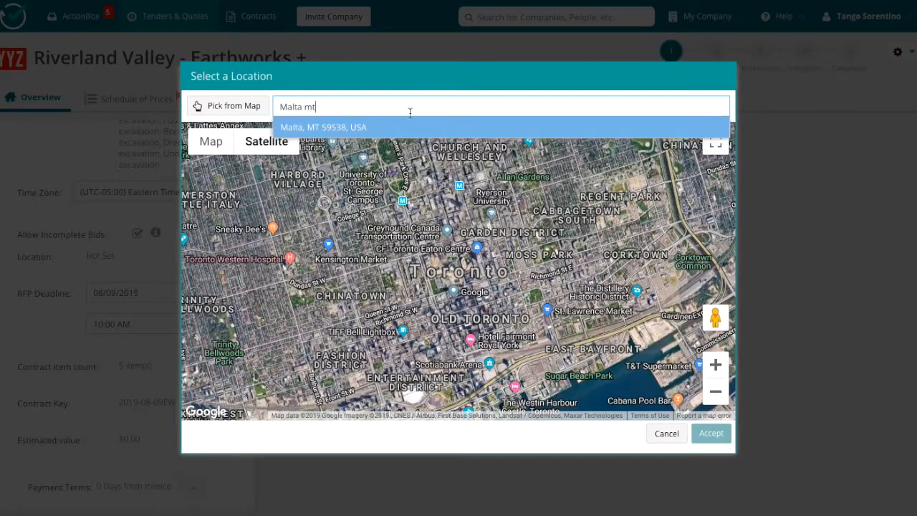
{"action": "type", "text": " mt"}
{"action": "left_click", "coordinate": [348, 127]}
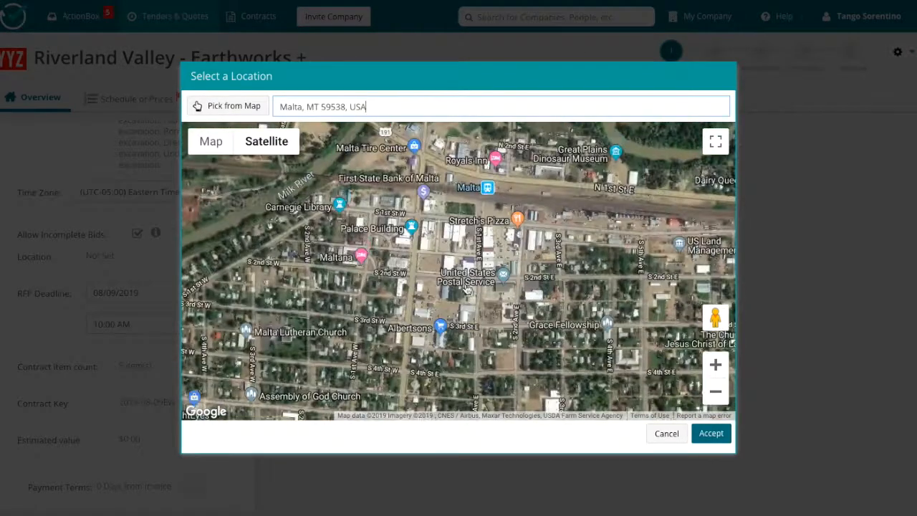
{"action": "left_click", "coordinate": [216, 106]}
{"action": "left_click", "coordinate": [462, 285]}
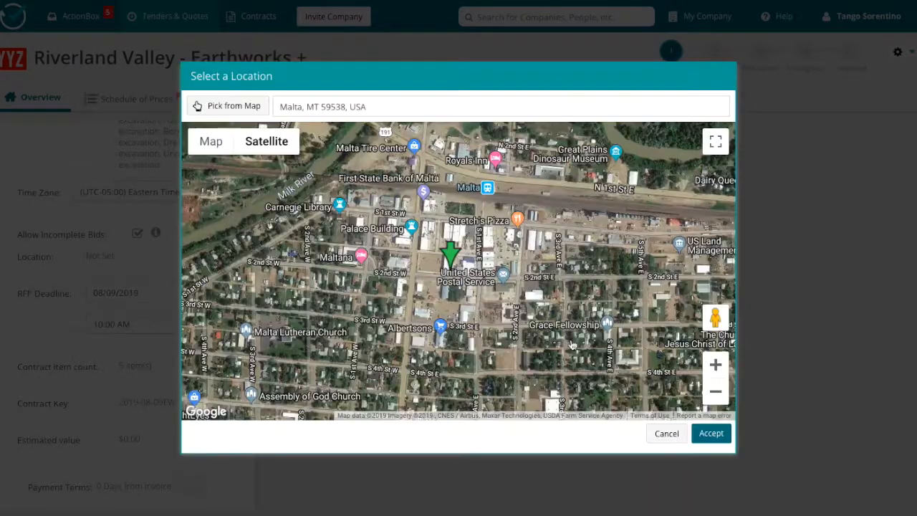
{"action": "left_click", "coordinate": [711, 433]}
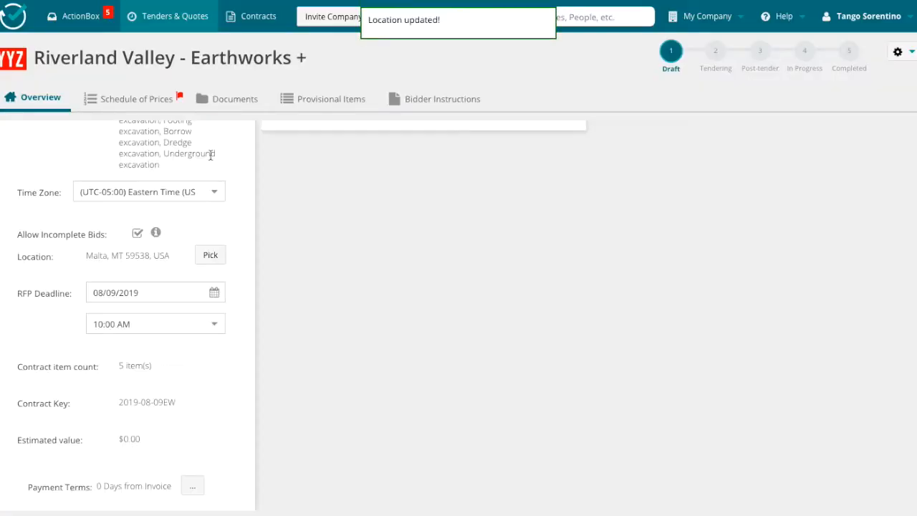
Set the RFP deadline to 08/30/2019 at 1:30 PM and save it.
{"action": "left_click", "coordinate": [184, 294]}
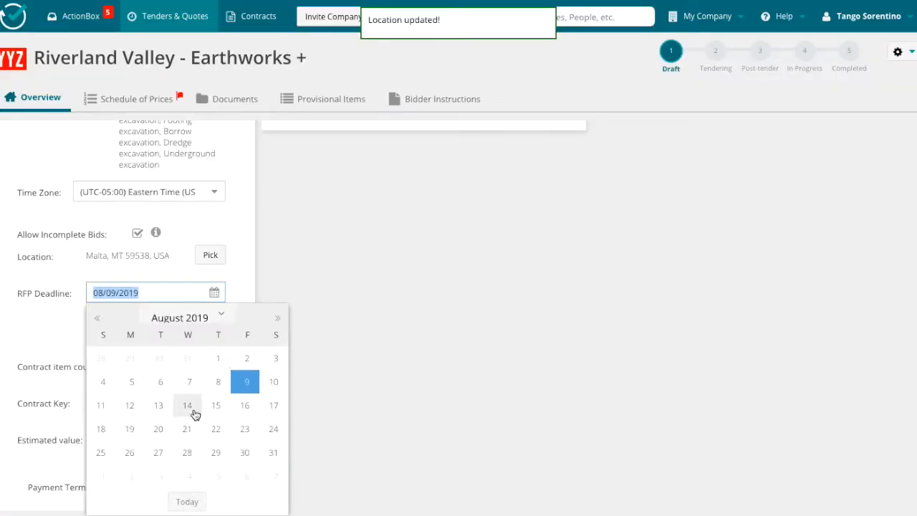
{"action": "left_click", "coordinate": [248, 453]}
{"action": "left_click", "coordinate": [214, 305]}
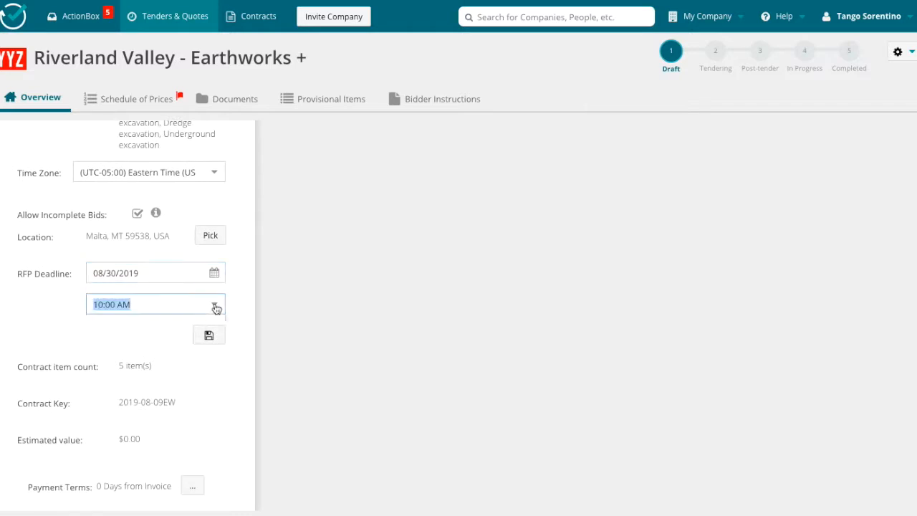
{"action": "scroll", "coordinate": [165, 412], "scroll_direction": "down", "scroll_amount": 3}
{"action": "left_click", "coordinate": [126, 486]}
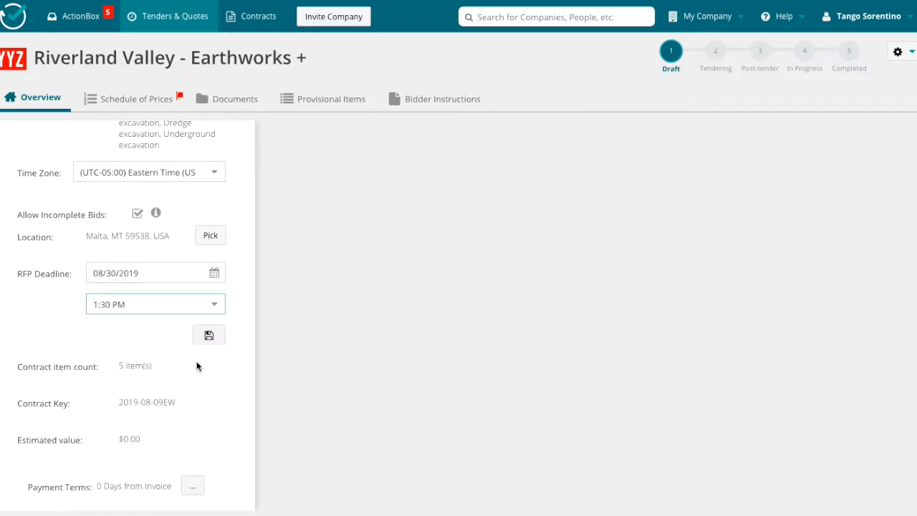
{"action": "left_click", "coordinate": [209, 336]}
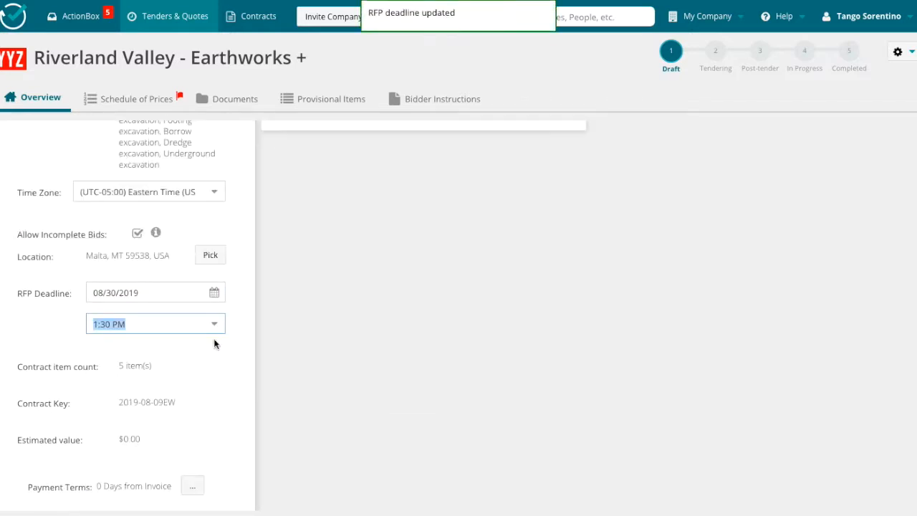
Open the contract info with its names, number and description, and save it.
{"action": "left_click", "coordinate": [219, 246]}
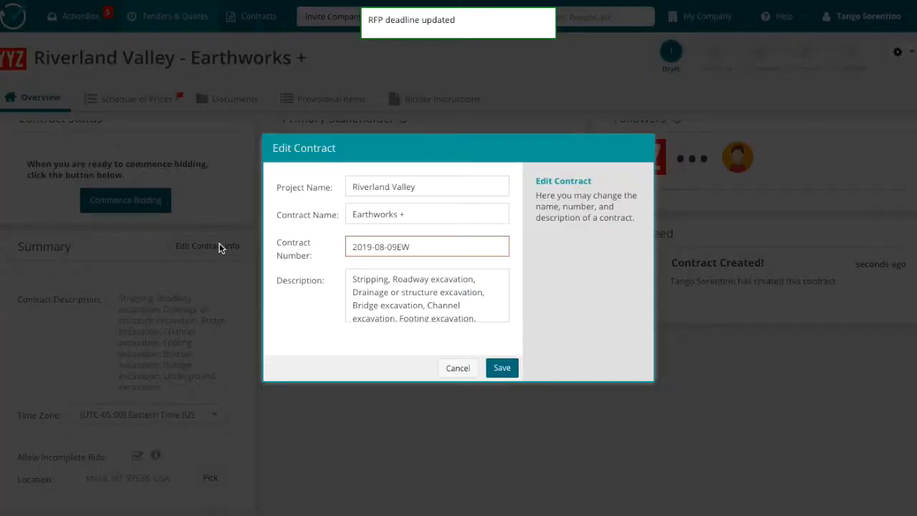
{"action": "left_click", "coordinate": [502, 368]}
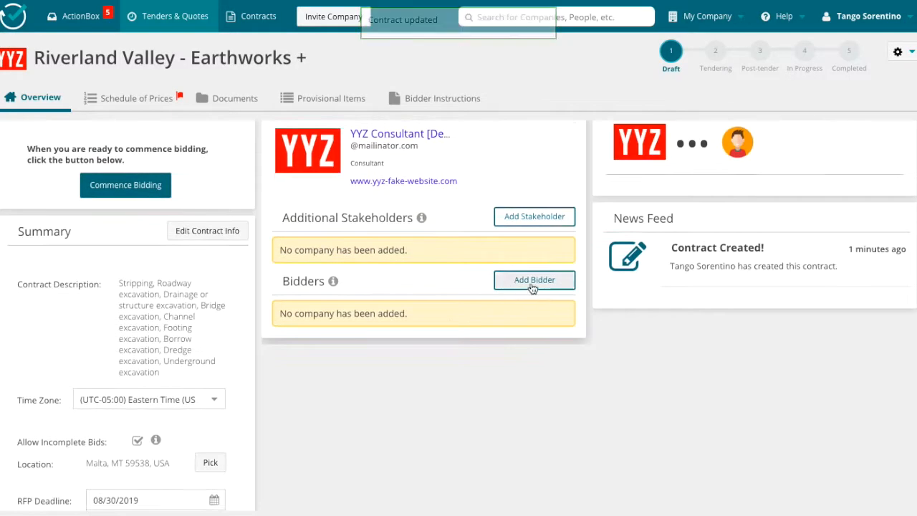
Find ABC Contractor [Demo] in the vendor list and add it as a bidder.
{"action": "left_click", "coordinate": [535, 280]}
{"action": "left_click", "coordinate": [358, 91]}
{"action": "type", "text": "abc"}
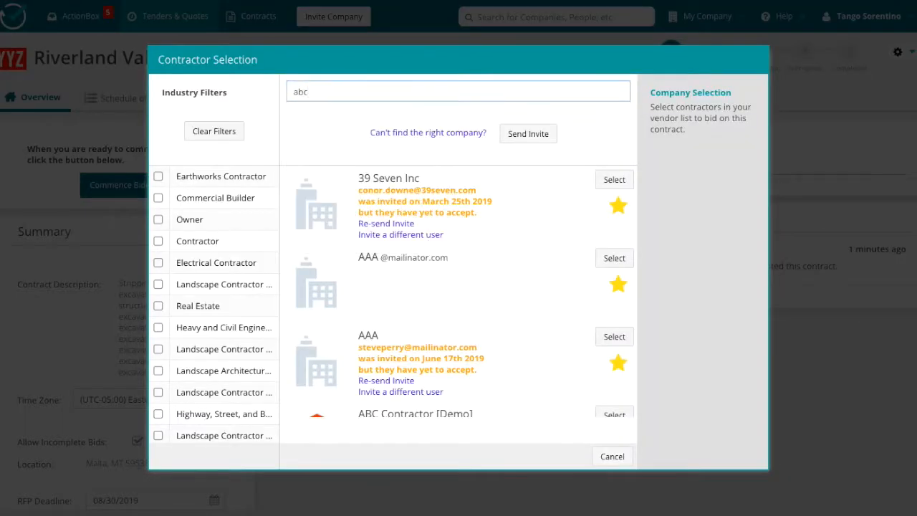
{"action": "left_click", "coordinate": [614, 180]}
Find BRX Contractor [Demo] in the vendor list and add it as a bidder.
{"action": "left_click", "coordinate": [534, 280]}
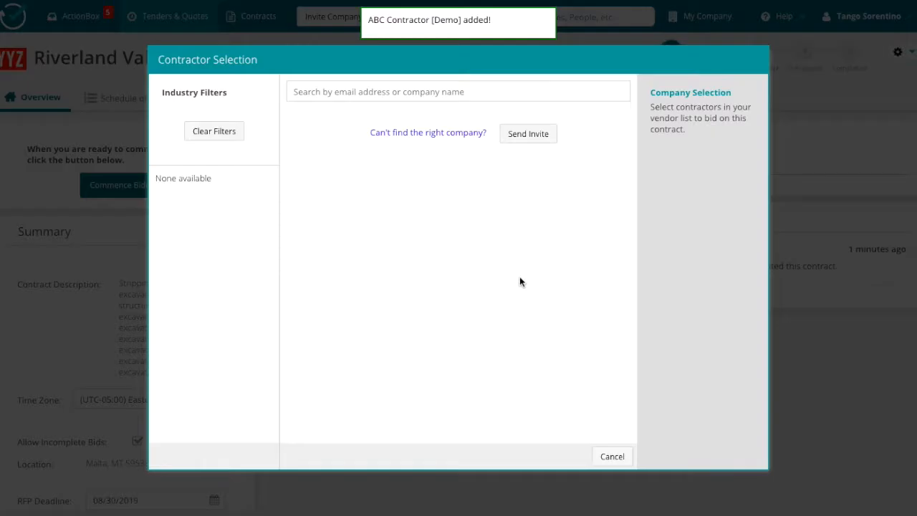
{"action": "left_click", "coordinate": [358, 91]}
{"action": "type", "text": "brx"}
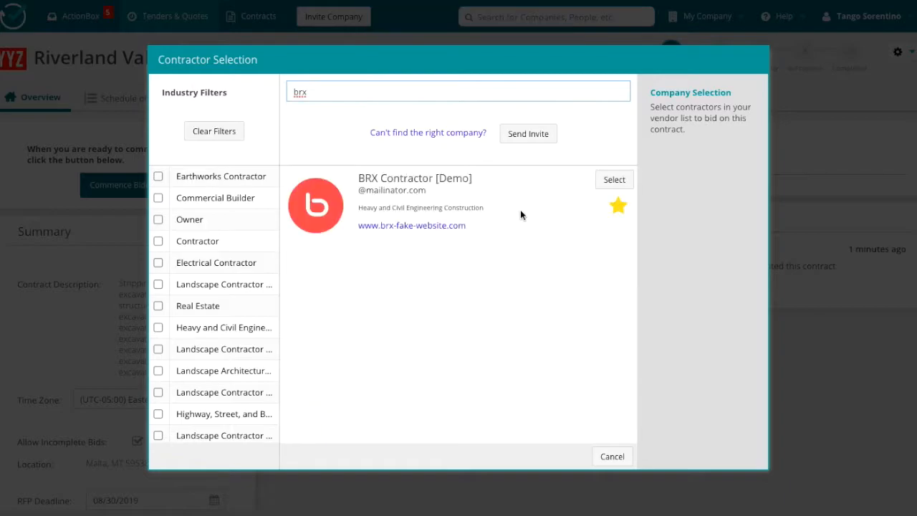
{"action": "left_click", "coordinate": [610, 179]}
Filter the vendor list by Earthworks Contractor and add Civil Contractor as a bidder.
{"action": "left_click", "coordinate": [535, 280]}
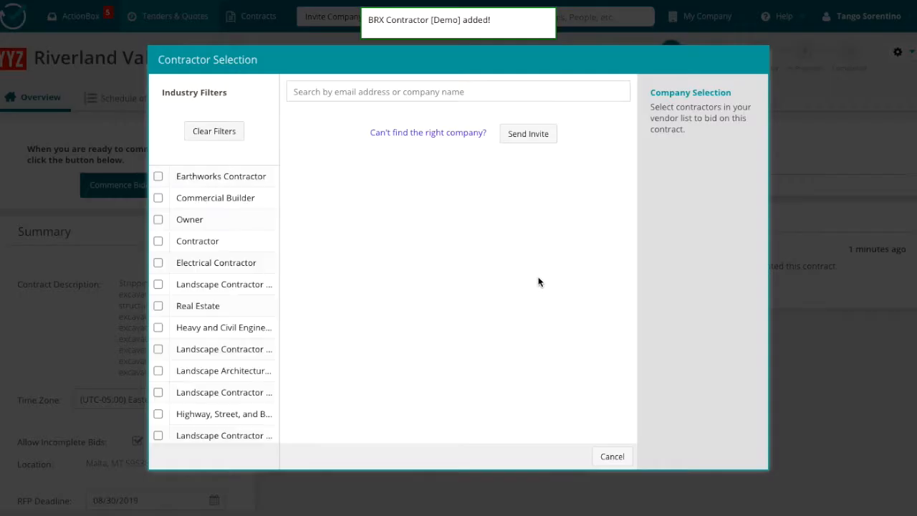
{"action": "left_click", "coordinate": [159, 175]}
{"action": "left_click", "coordinate": [158, 197]}
{"action": "left_click", "coordinate": [158, 198]}
{"action": "scroll", "coordinate": [473, 295], "scroll_direction": "down", "scroll_amount": 5}
{"action": "scroll", "coordinate": [491, 296], "scroll_direction": "down", "scroll_amount": 5}
{"action": "scroll", "coordinate": [501, 301], "scroll_direction": "up", "scroll_amount": 2}
{"action": "left_click", "coordinate": [613, 332]}
{"action": "scroll", "coordinate": [409, 358], "scroll_direction": "down", "scroll_amount": 3}
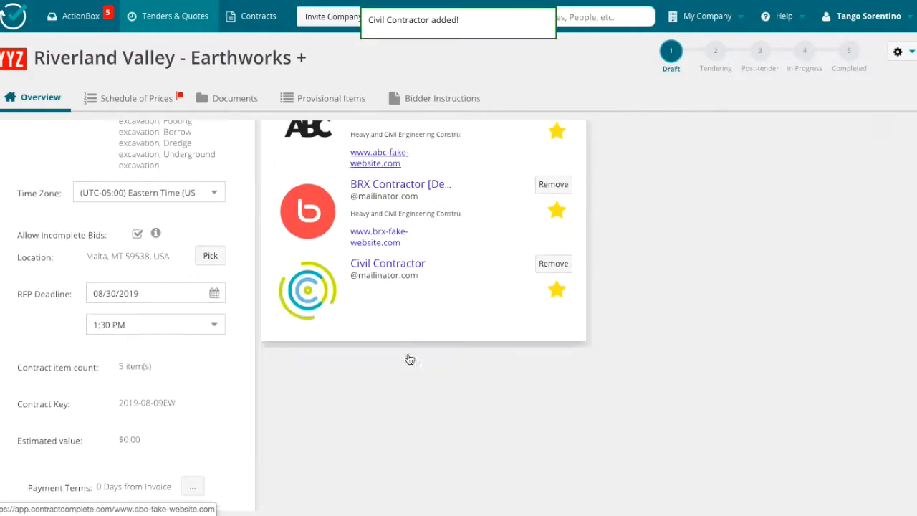
{"action": "scroll", "coordinate": [408, 355], "scroll_direction": "up", "scroll_amount": 3}
In the Schedule of Prices, rename the first three items Preliminary Site Works, Excavating and Drainage Structure, and delete Items #4 and #5.
{"action": "left_click", "coordinate": [147, 101]}
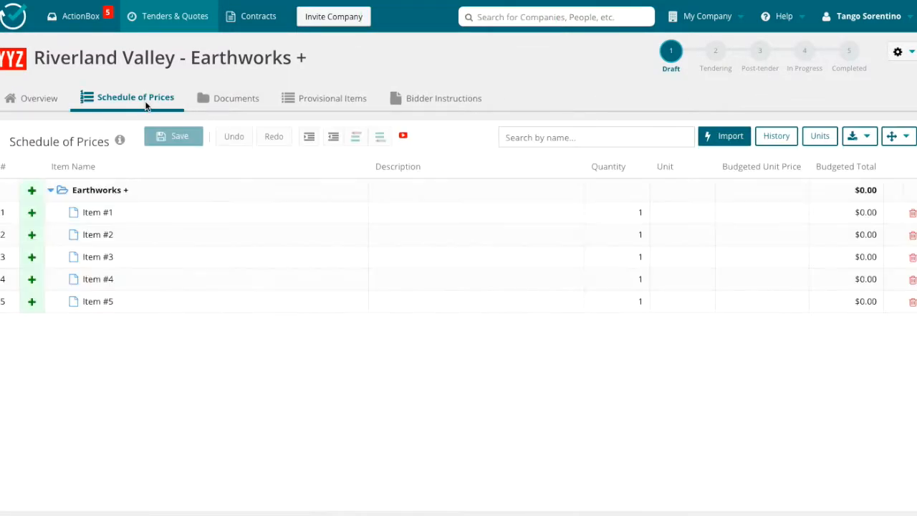
{"action": "left_click", "coordinate": [156, 210]}
{"action": "type", "text": "Preliminary Site Wor"}
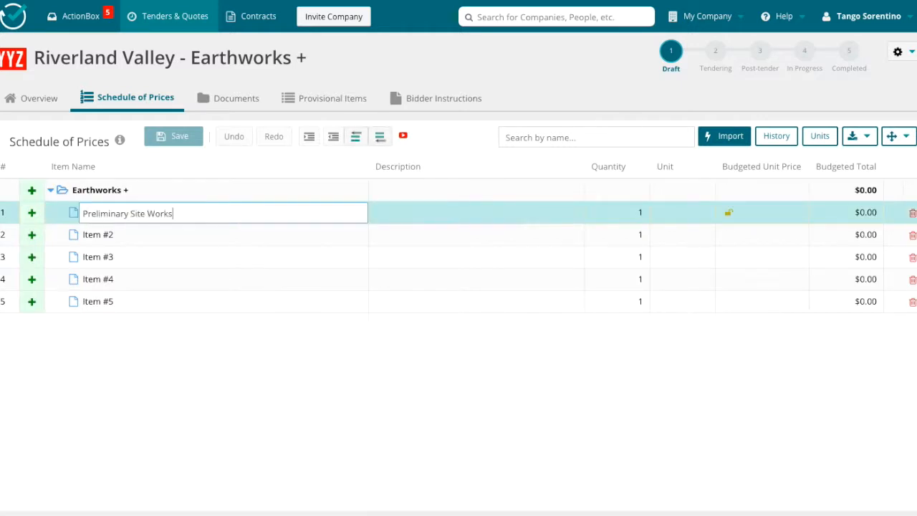
{"action": "type", "text": "ks"}
{"action": "left_click", "coordinate": [138, 230]}
{"action": "type", "text": "Excavating"}
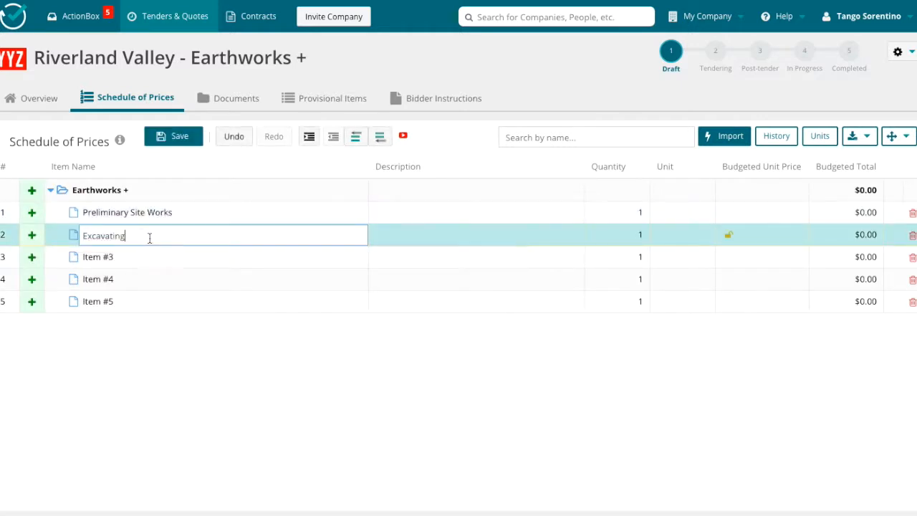
{"action": "left_click", "coordinate": [160, 257]}
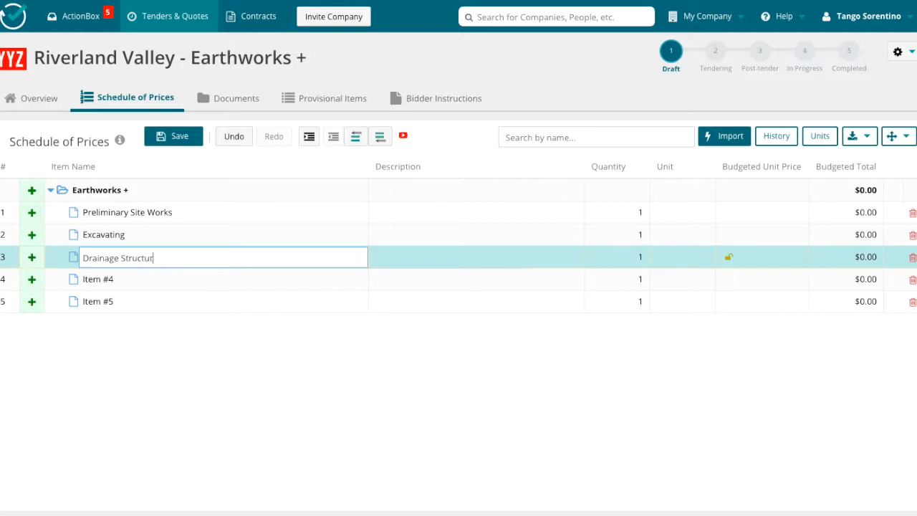
{"action": "left_click", "coordinate": [911, 279]}
{"action": "left_click", "coordinate": [911, 279]}
Add a sub-item named "site clearance" under Preliminary Site Works.
{"action": "left_click", "coordinate": [32, 213]}
{"action": "left_click", "coordinate": [159, 235]}
{"action": "type", "text": "site cleara"}
{"action": "key", "text": "BackSpace"}
{"action": "key", "text": "BackSpace"}
{"action": "key", "text": "BackSpace"}
{"action": "key", "text": "BackSpace"}
{"action": "type", "text": "clearance"}
Add two more sub-items, "remove trees" and "remove surface water", under Preliminary Site Works.
{"action": "left_click", "coordinate": [31, 212]}
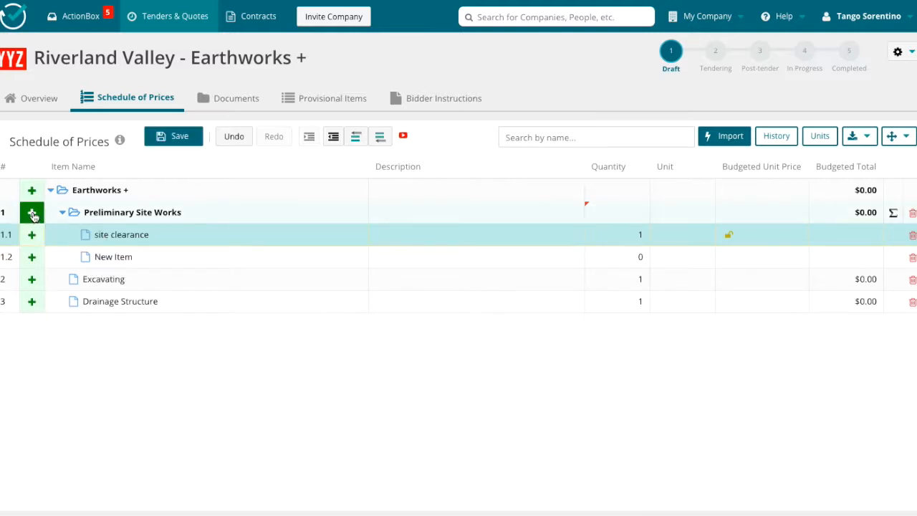
{"action": "left_click", "coordinate": [136, 258]}
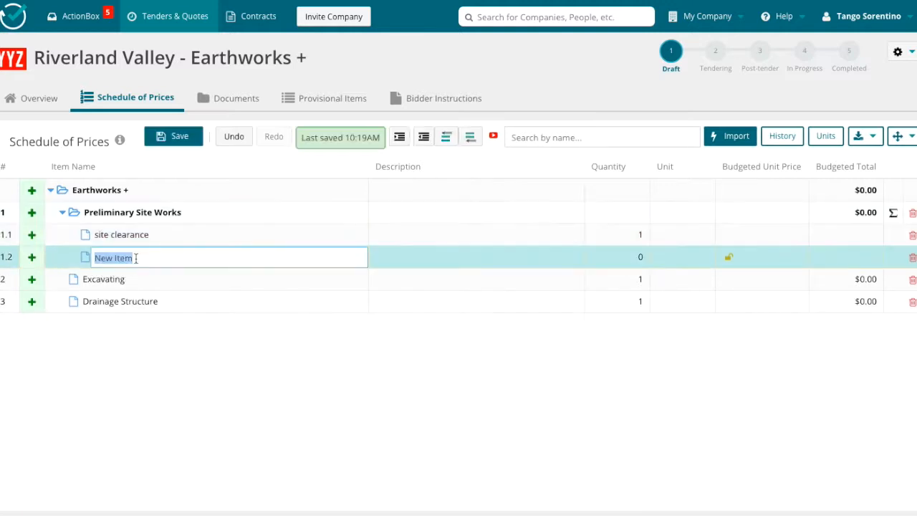
{"action": "left_click", "coordinate": [32, 212]}
{"action": "left_click", "coordinate": [155, 282]}
{"action": "type", "text": "remove surface w"}
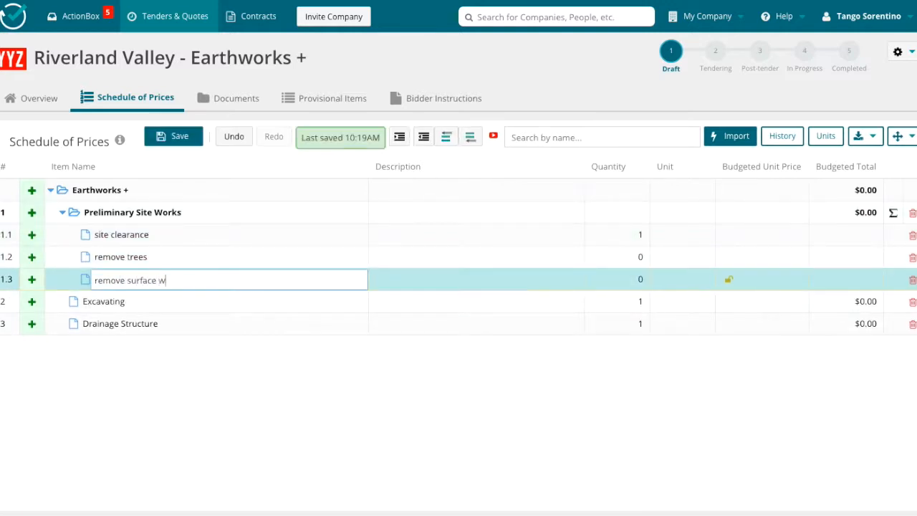
{"action": "type", "text": "ater"}
{"action": "key", "text": "Return"}
Give "remove surface water" quantity 1, description "Northeast corner of lot see drawing - A01" and a budgeted unit price of $25,000.
{"action": "type", "text": "1"}
{"action": "left_click", "coordinate": [477, 275]}
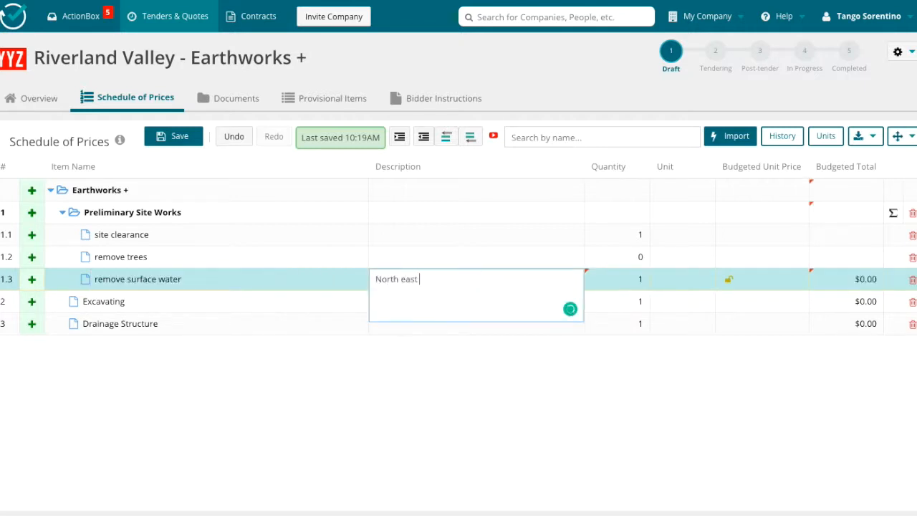
{"action": "left_click", "coordinate": [401, 305]}
{"action": "key", "text": "Return"}
{"action": "key", "text": "BackSpace"}
{"action": "left_click", "coordinate": [611, 301]}
{"action": "left_click", "coordinate": [755, 279]}
{"action": "type", "text": "25,000"}
{"action": "key", "text": "Return"}
Set "site clearance" to quantity 500, unit M2 and a budgeted unit price of $54.
{"action": "left_click", "coordinate": [751, 231]}
{"action": "left_click", "coordinate": [628, 235]}
{"action": "type", "text": "500"}
{"action": "left_click", "coordinate": [678, 237]}
{"action": "type", "text": "M2"}
{"action": "left_click", "coordinate": [763, 236]}
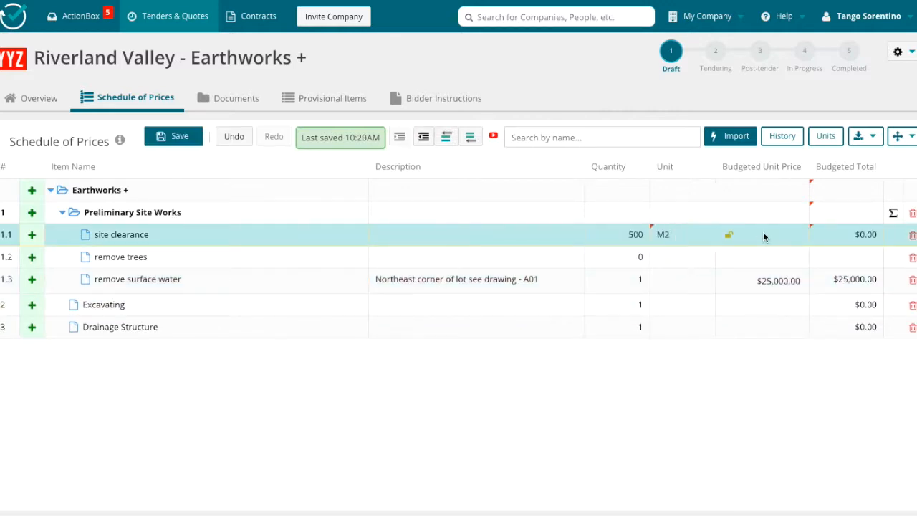
{"action": "type", "text": "54"}
{"action": "key", "text": "Return"}
Set "remove trees" to quantity 5, unit EA and a budgeted unit price of $450.
{"action": "left_click", "coordinate": [630, 260]}
{"action": "type", "text": "5"}
{"action": "left_click", "coordinate": [685, 260]}
{"action": "type", "text": "E"}
{"action": "left_click", "coordinate": [684, 287]}
{"action": "left_click", "coordinate": [768, 259]}
{"action": "key", "text": "Return"}
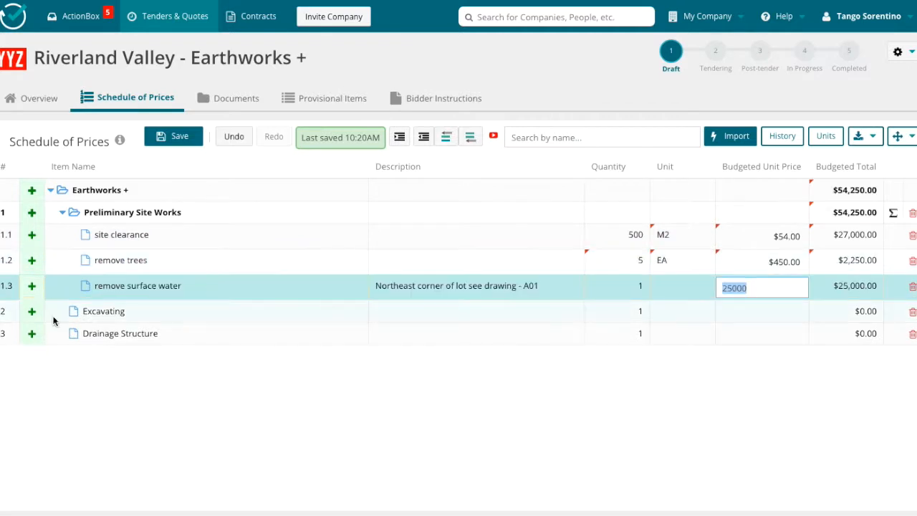
Add a sub-item named "General Excavating" under Excavating.
{"action": "left_click", "coordinate": [31, 308]}
{"action": "type", "text": "General Excavating"}
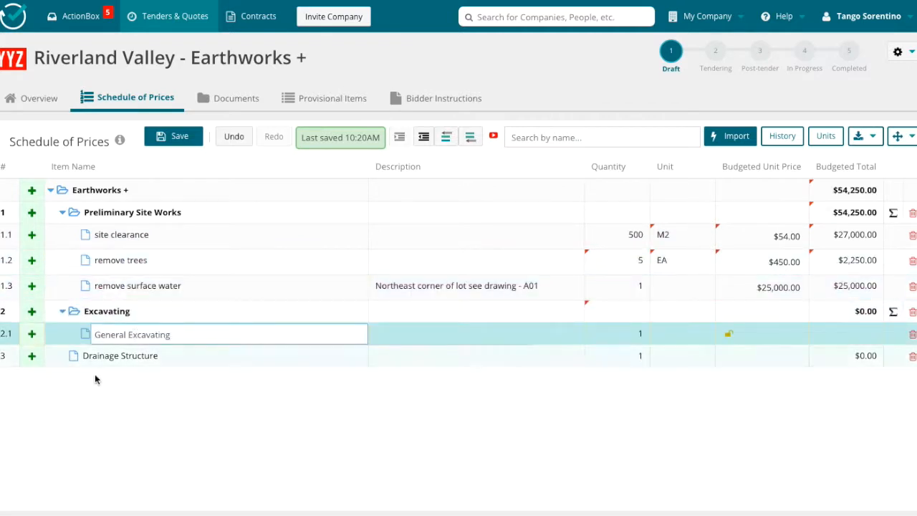
Upload a spreadsheet from the Downloads folder for import into the schedule, using the experimental Smart Importer.
{"action": "left_click", "coordinate": [730, 136]}
{"action": "left_click", "coordinate": [469, 141]}
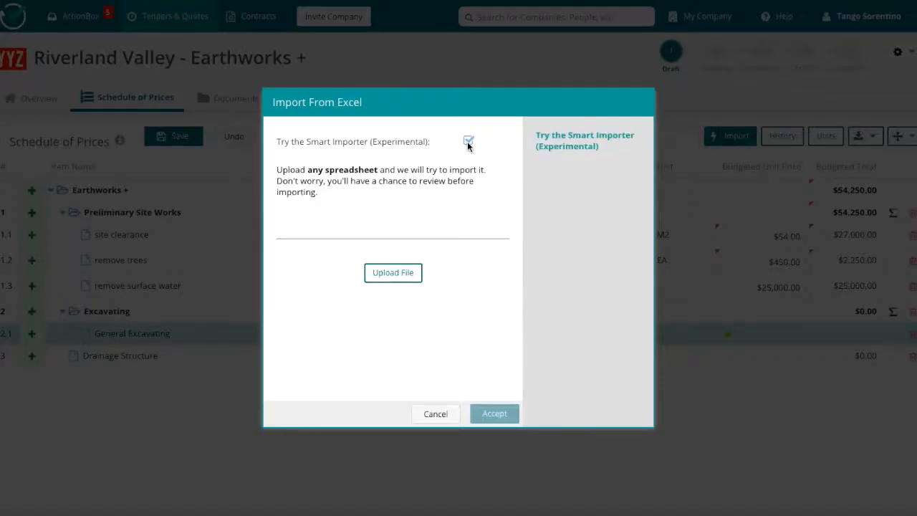
{"action": "left_click", "coordinate": [393, 275]}
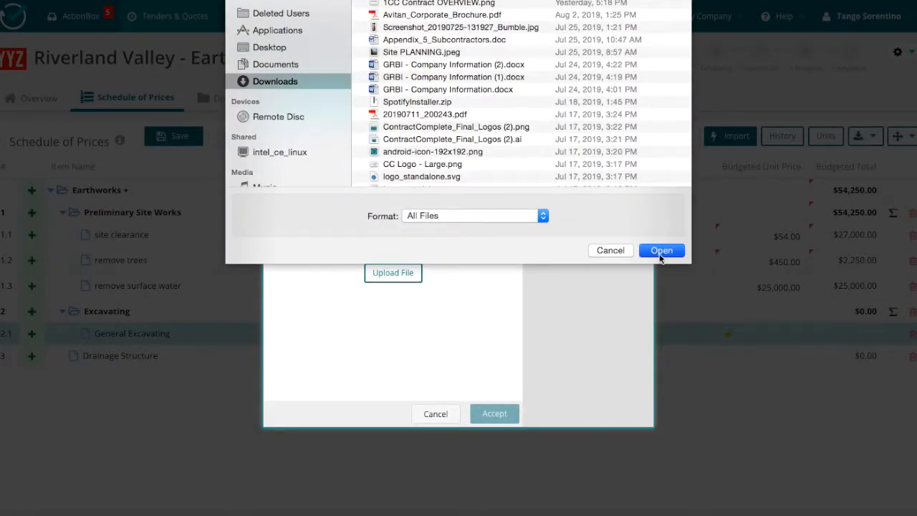
{"action": "left_click", "coordinate": [660, 251]}
{"action": "left_click", "coordinate": [494, 414]}
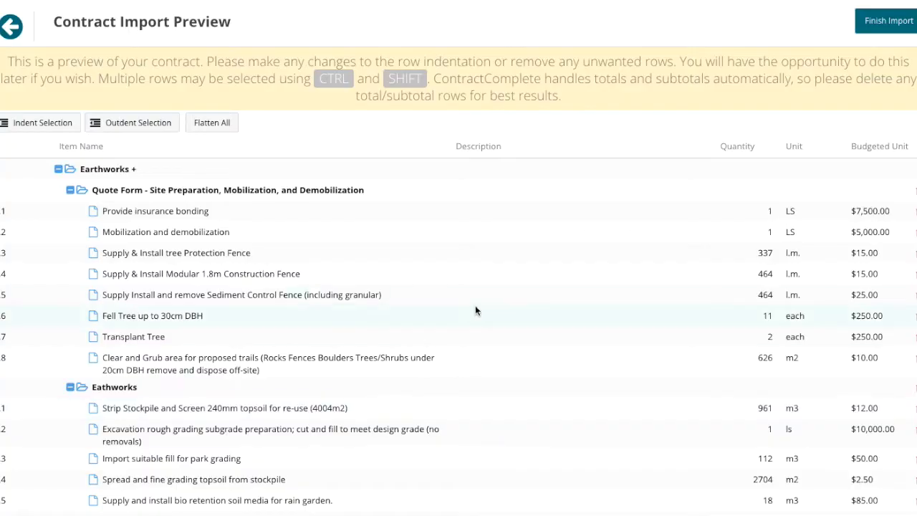
Check the rows in the contract import preview and finish the import.
{"action": "scroll", "coordinate": [539, 315], "scroll_direction": "down", "scroll_amount": 15}
{"action": "scroll", "coordinate": [539, 317], "scroll_direction": "down", "scroll_amount": 5}
{"action": "scroll", "coordinate": [539, 317], "scroll_direction": "up", "scroll_amount": 20}
{"action": "left_click", "coordinate": [878, 22]}
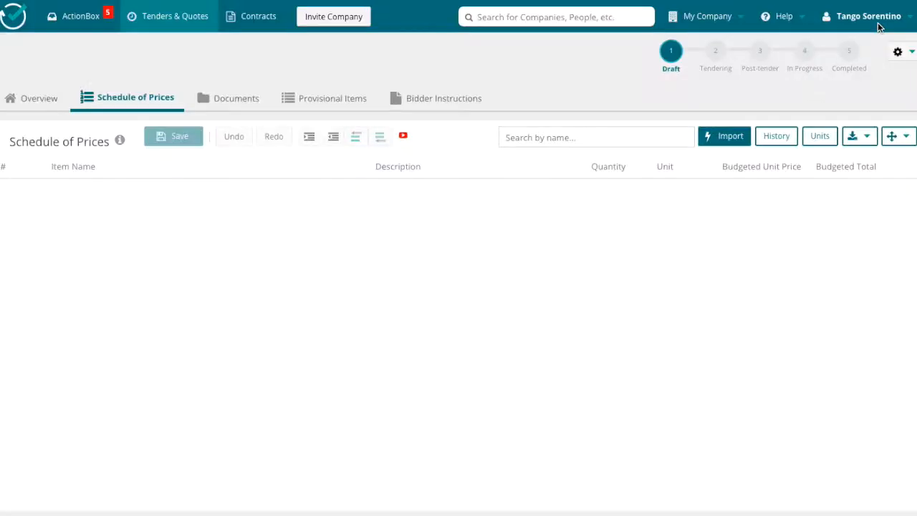
Collapse the imported schedule and examine its sections, including the items under Drainage and Site Servicing.
{"action": "scroll", "coordinate": [507, 329], "scroll_direction": "down", "scroll_amount": 3}
{"action": "scroll", "coordinate": [506, 328], "scroll_direction": "up", "scroll_amount": 3}
{"action": "left_click", "coordinate": [903, 140]}
{"action": "left_click", "coordinate": [873, 182]}
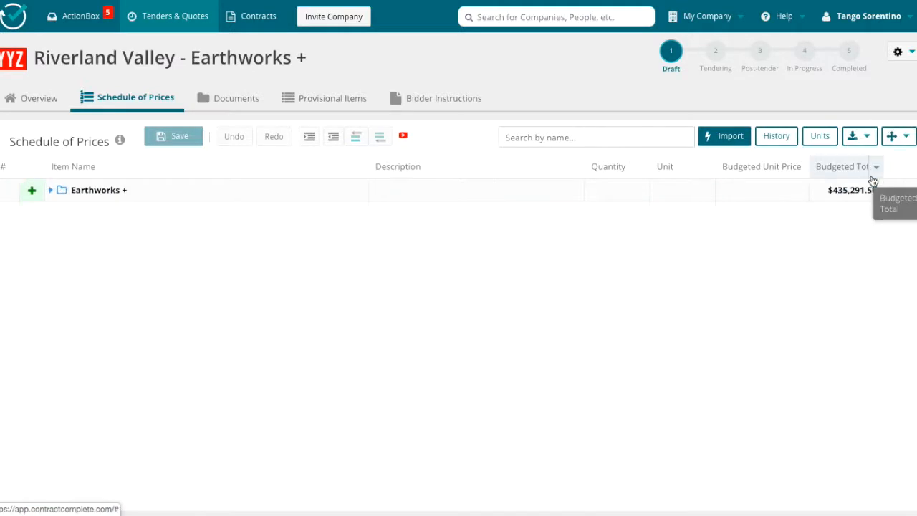
{"action": "left_click", "coordinate": [51, 192]}
{"action": "left_click", "coordinate": [63, 234]}
{"action": "left_click", "coordinate": [63, 234]}
{"action": "left_click", "coordinate": [63, 257]}
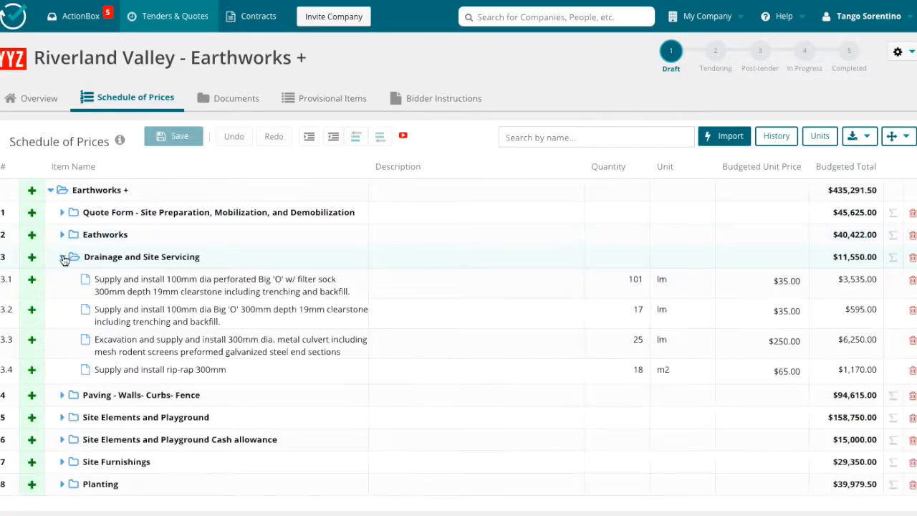
{"action": "left_click", "coordinate": [63, 257]}
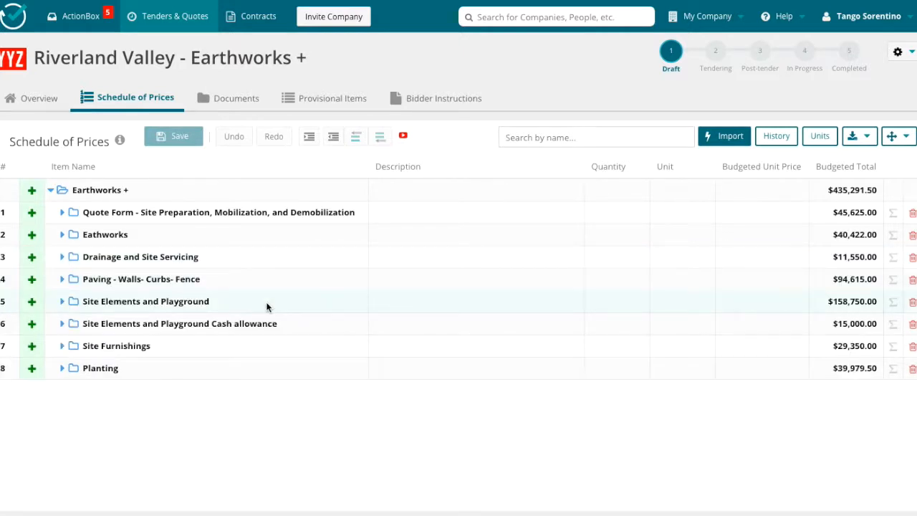
Upload Tender Specifications - Peace River.pdf to the tender's top-level documents.
{"action": "left_click", "coordinate": [222, 100]}
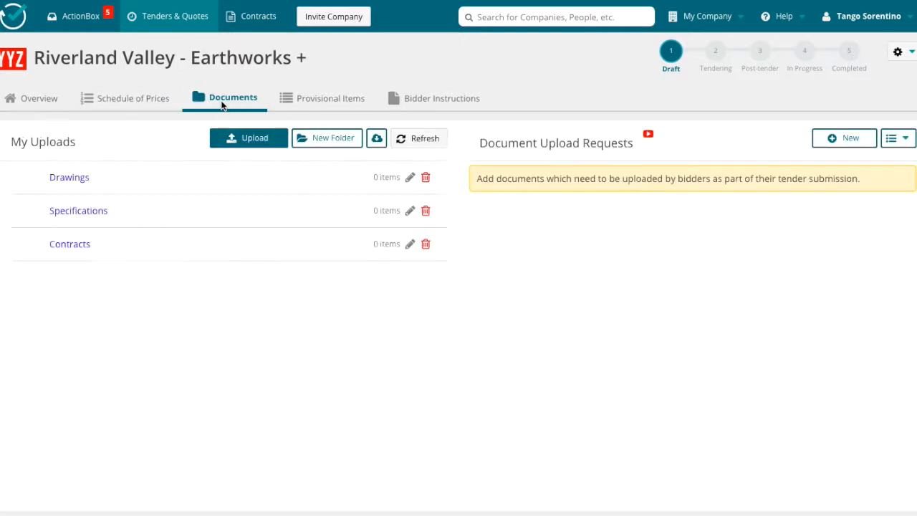
{"action": "left_click", "coordinate": [256, 142]}
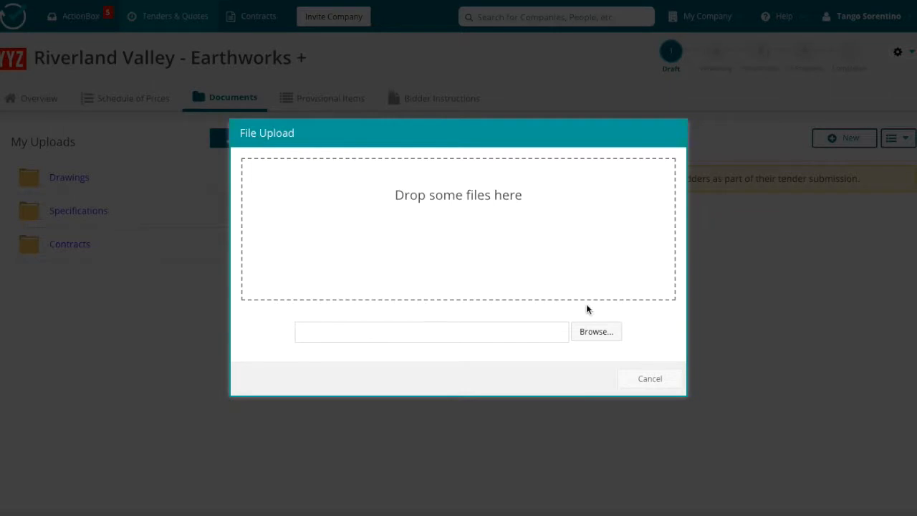
{"action": "left_click", "coordinate": [595, 332]}
{"action": "scroll", "coordinate": [502, 71], "scroll_direction": "down", "scroll_amount": 5}
{"action": "left_click", "coordinate": [461, 84]}
{"action": "left_click", "coordinate": [662, 251]}
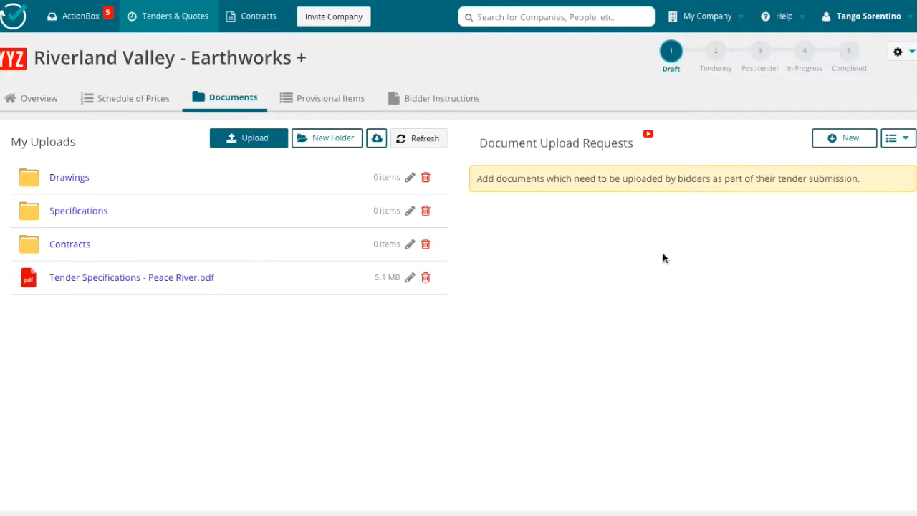
Upload GR2.pdf from the Downloads folder into the Drawings folder.
{"action": "left_click", "coordinate": [69, 178]}
{"action": "left_click", "coordinate": [252, 138]}
{"action": "left_click", "coordinate": [596, 333]}
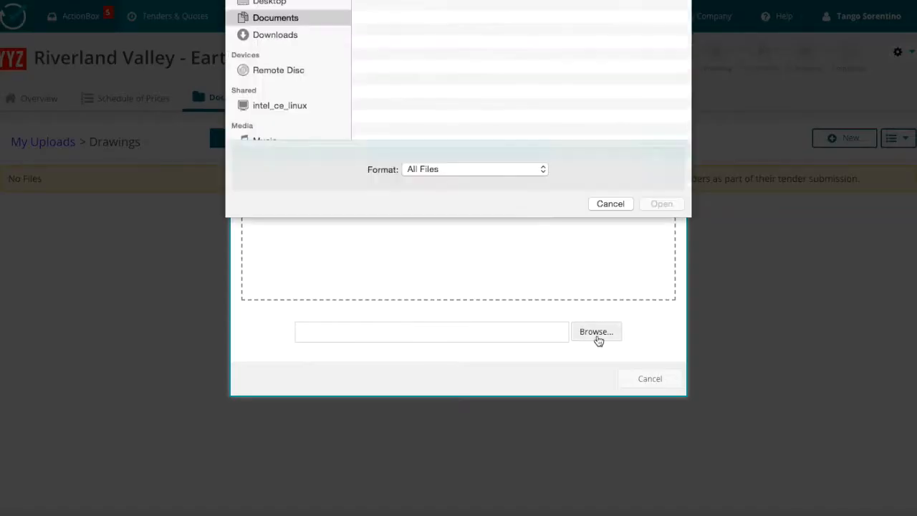
{"action": "scroll", "coordinate": [517, 139], "scroll_direction": "down", "scroll_amount": 10}
{"action": "scroll", "coordinate": [518, 139], "scroll_direction": "up", "scroll_amount": 10}
{"action": "scroll", "coordinate": [501, 107], "scroll_direction": "down", "scroll_amount": 1}
{"action": "left_click", "coordinate": [401, 31]}
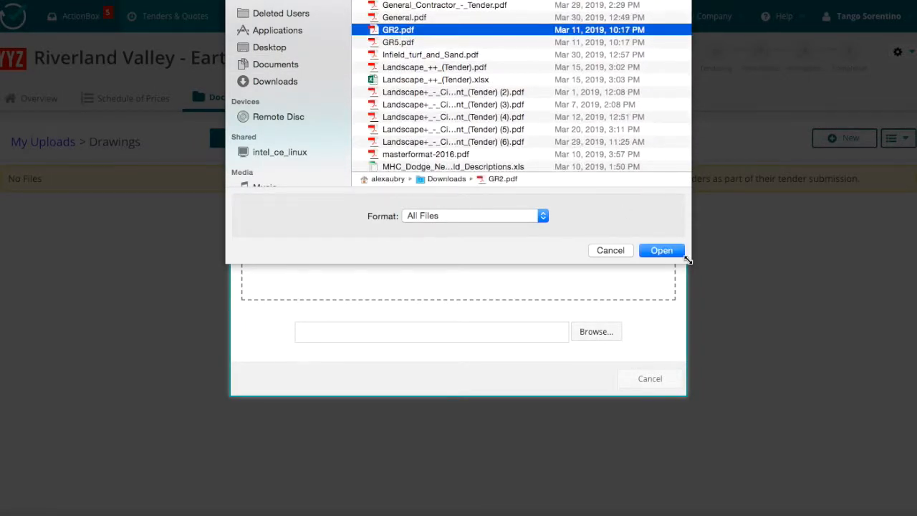
{"action": "left_click", "coordinate": [662, 251]}
Upload GR5.pdf into the Drawings folder as well.
{"action": "left_click", "coordinate": [252, 140]}
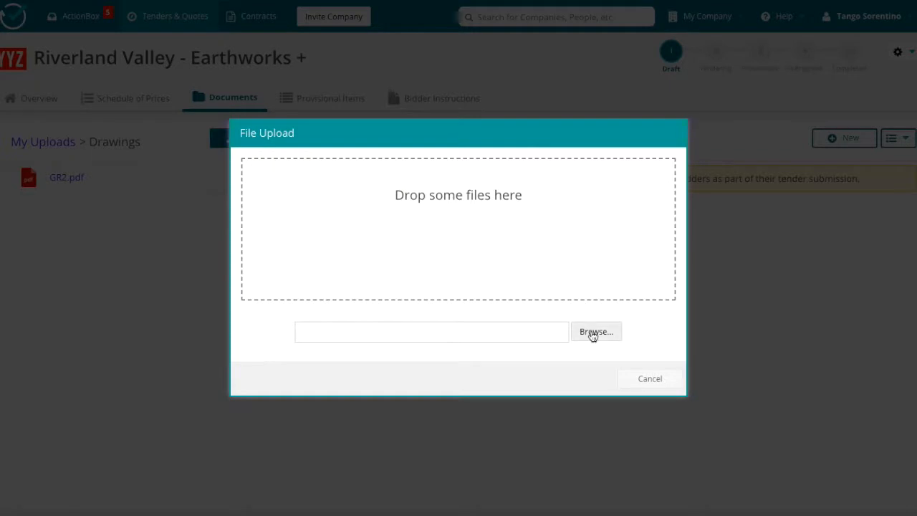
{"action": "left_click", "coordinate": [592, 333]}
{"action": "scroll", "coordinate": [501, 107], "scroll_direction": "down", "scroll_amount": 10}
{"action": "left_click", "coordinate": [401, 55]}
{"action": "left_click", "coordinate": [659, 250]}
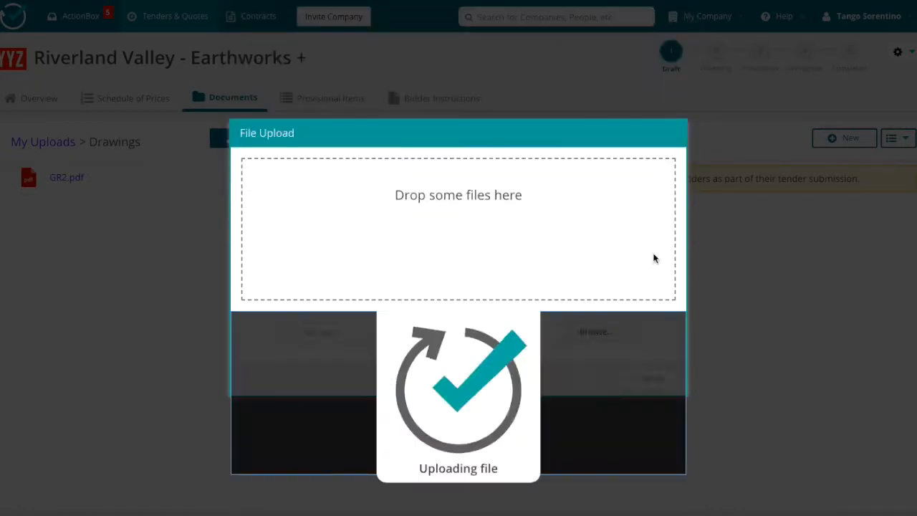
Open the uploaded GR2.pdf and GR5.pdf drawings in turn and look over each sheet.
{"action": "left_click", "coordinate": [69, 179]}
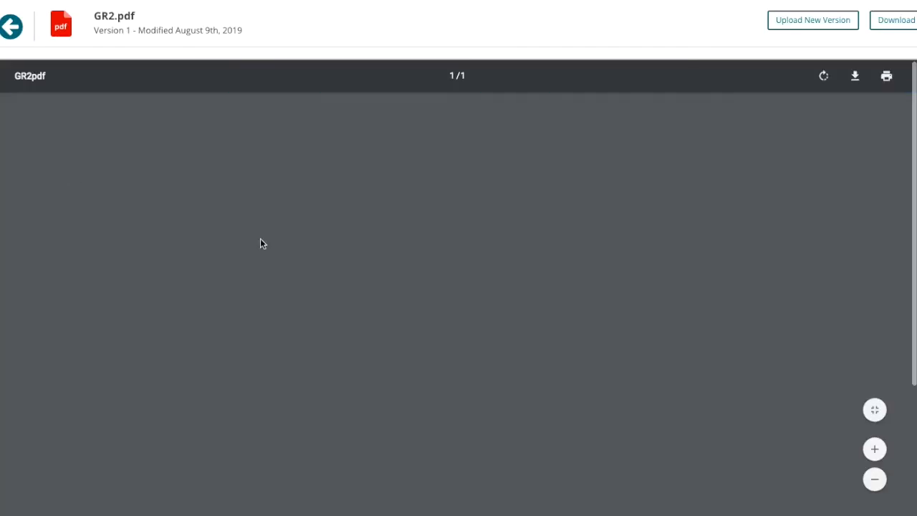
{"action": "scroll", "coordinate": [418, 361], "scroll_direction": "down", "scroll_amount": 4}
{"action": "scroll", "coordinate": [418, 361], "scroll_direction": "up", "scroll_amount": 4}
{"action": "left_click", "coordinate": [9, 29]}
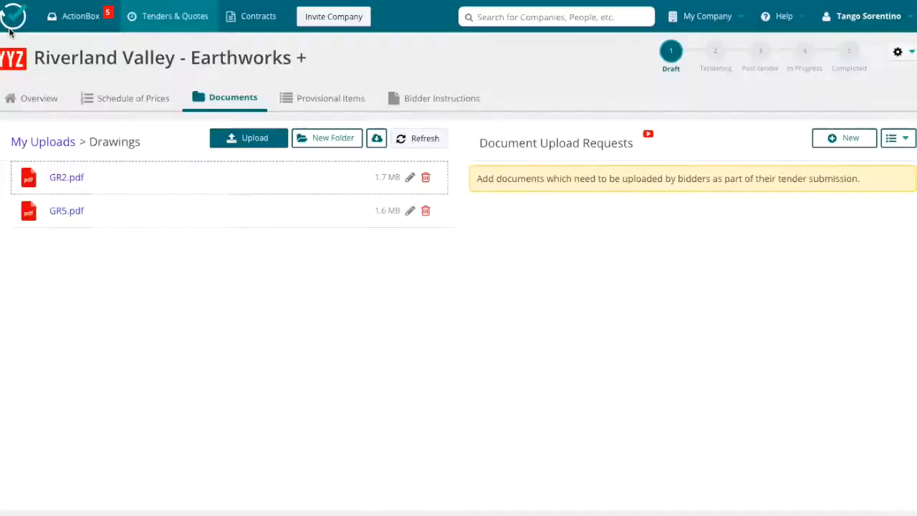
{"action": "left_click", "coordinate": [69, 212]}
{"action": "scroll", "coordinate": [467, 392], "scroll_direction": "down", "scroll_amount": 2}
{"action": "scroll", "coordinate": [466, 393], "scroll_direction": "down", "scroll_amount": 1}
{"action": "scroll", "coordinate": [466, 393], "scroll_direction": "up", "scroll_amount": 1}
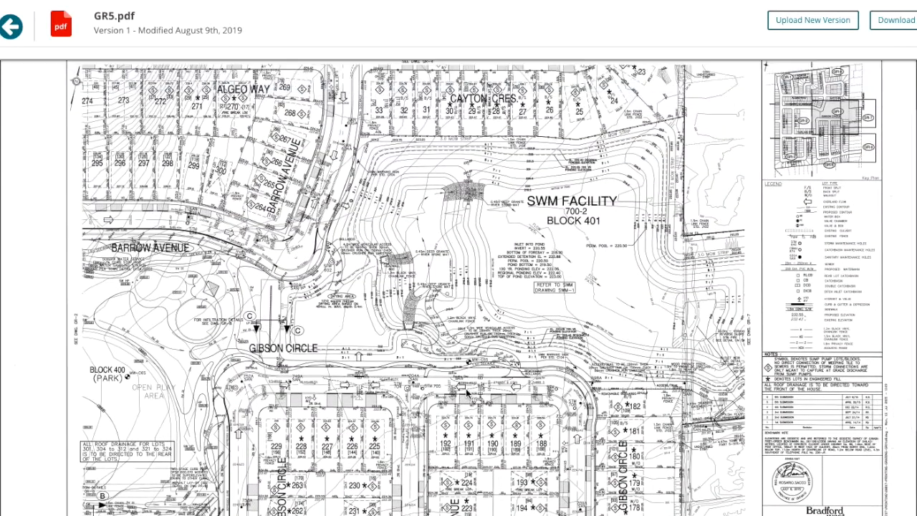
{"action": "left_click", "coordinate": [10, 27]}
Upload City of Guelph - Specs..pdf from the Documents folder into the Specifications folder.
{"action": "left_click", "coordinate": [57, 147]}
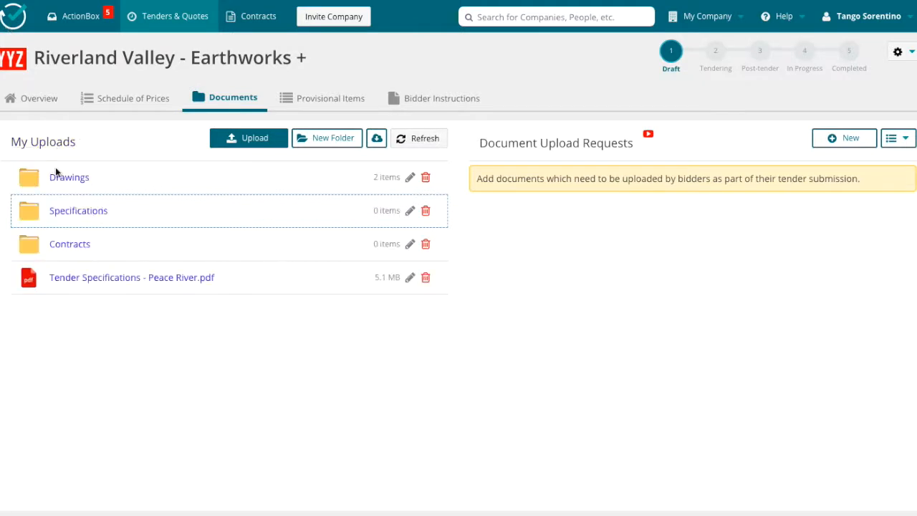
{"action": "left_click", "coordinate": [82, 212]}
{"action": "left_click", "coordinate": [254, 138]}
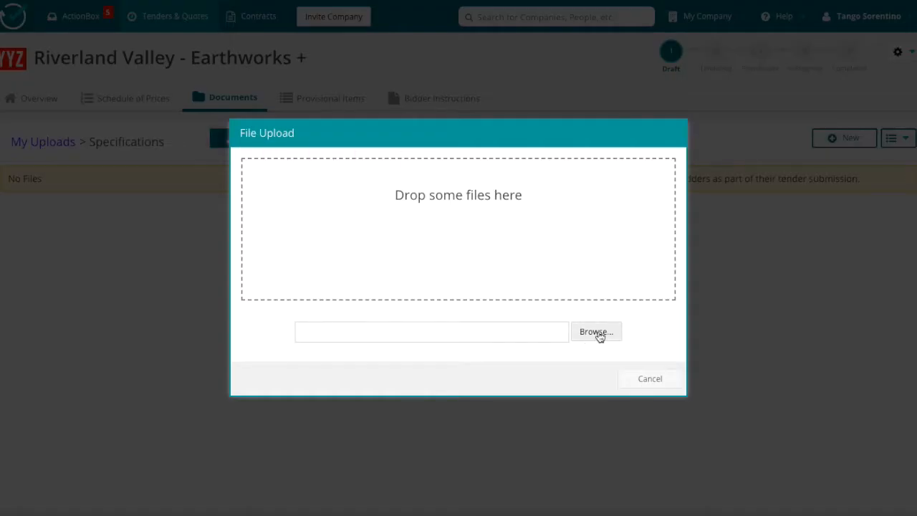
{"action": "left_click", "coordinate": [595, 331]}
{"action": "left_click", "coordinate": [276, 2]}
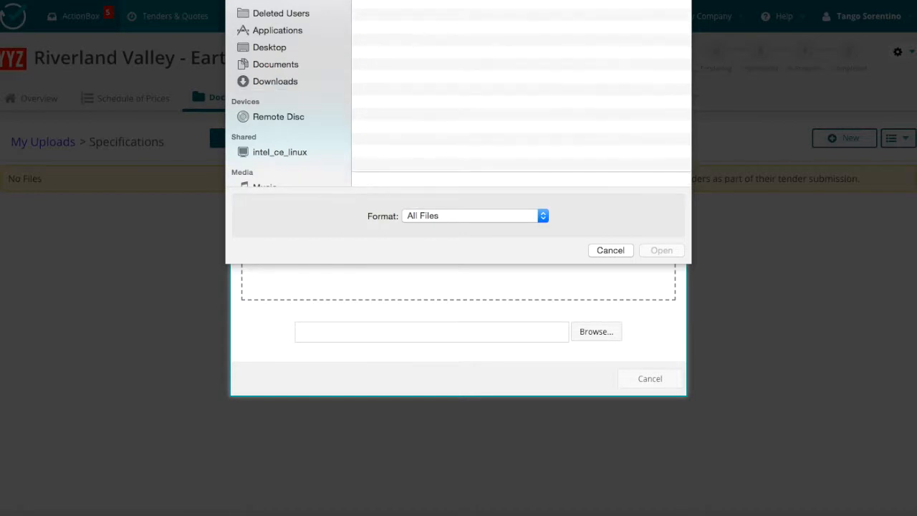
{"action": "scroll", "coordinate": [462, 168], "scroll_direction": "down", "scroll_amount": 10}
{"action": "left_click", "coordinate": [445, 84]}
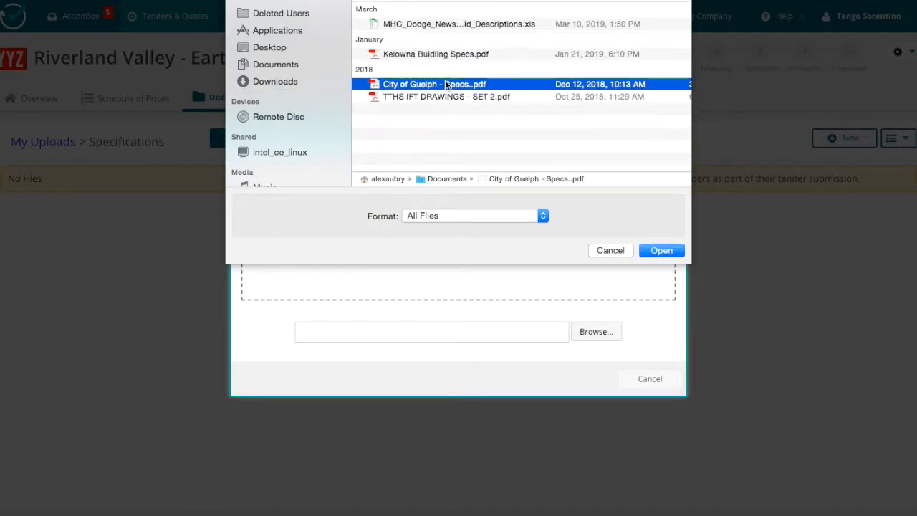
{"action": "left_click", "coordinate": [661, 250]}
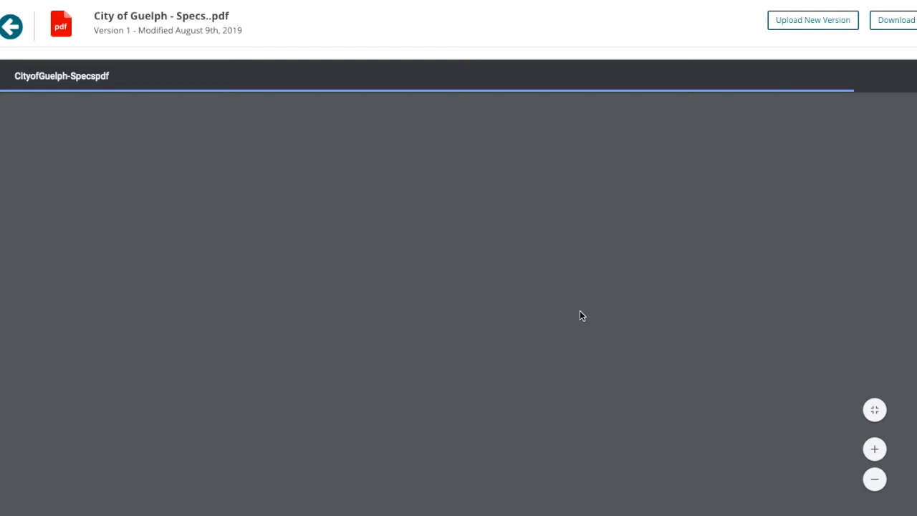
Look through the City of Guelph - Specs..pdf pages, including its list of specifications.
{"action": "scroll", "coordinate": [581, 315], "scroll_direction": "down", "scroll_amount": 15}
{"action": "scroll", "coordinate": [581, 315], "scroll_direction": "up", "scroll_amount": 5}
{"action": "scroll", "coordinate": [580, 316], "scroll_direction": "down", "scroll_amount": 2}
{"action": "scroll", "coordinate": [580, 315], "scroll_direction": "up", "scroll_amount": 10}
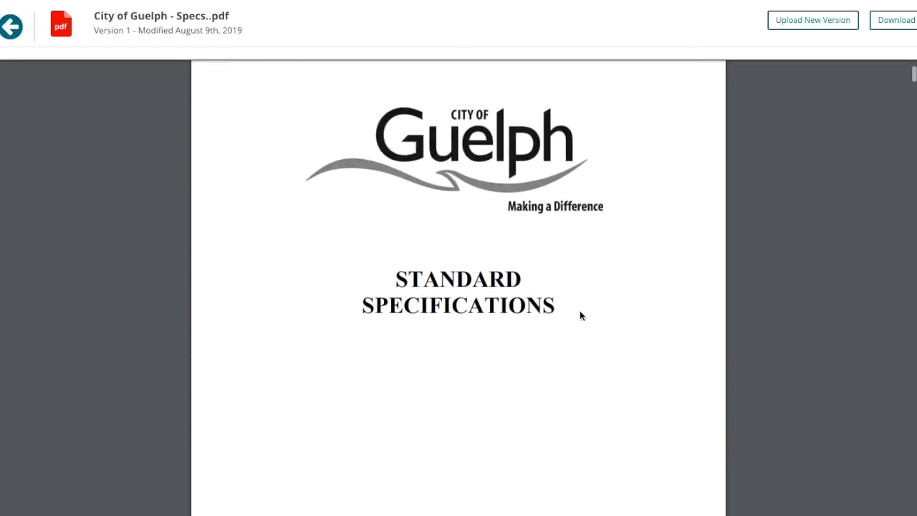
{"action": "scroll", "coordinate": [580, 315], "scroll_direction": "down", "scroll_amount": 10}
{"action": "scroll", "coordinate": [580, 315], "scroll_direction": "up", "scroll_amount": 2}
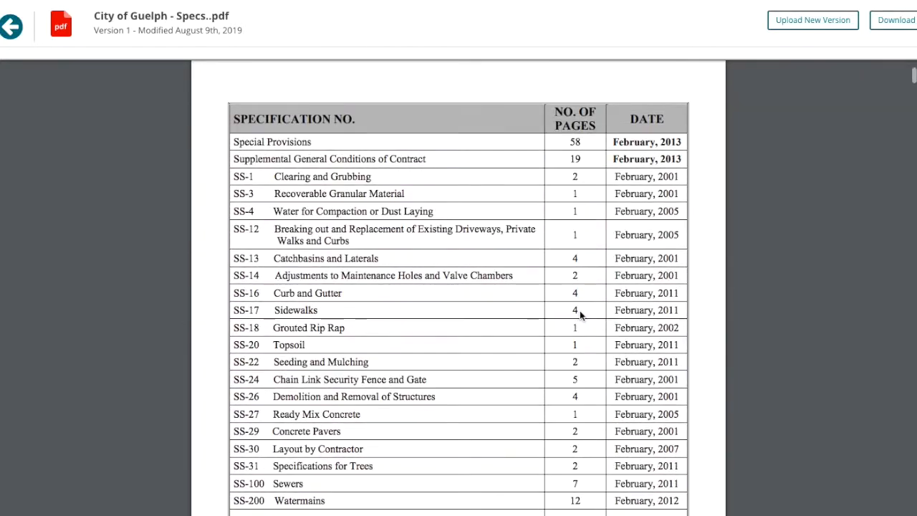
{"action": "left_click", "coordinate": [11, 27]}
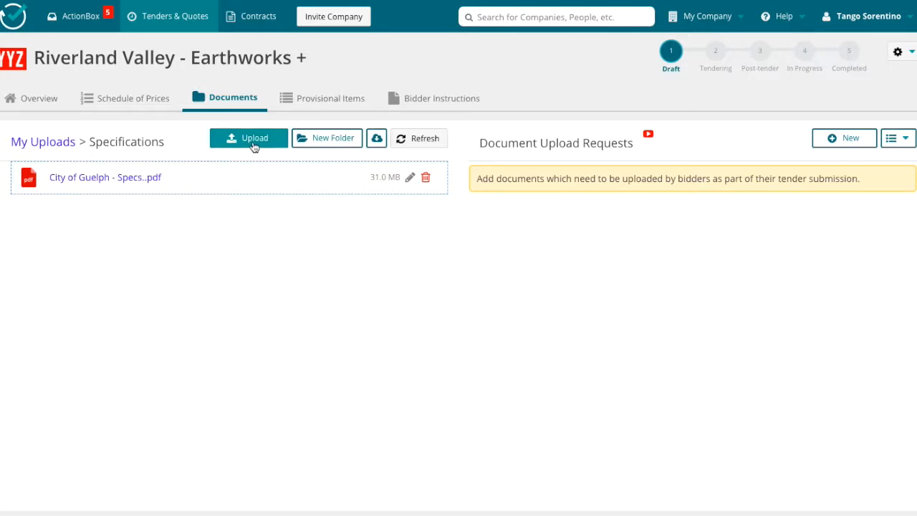
Upload the Tender Information - Form of Tender PDF into the Contracts folder.
{"action": "left_click", "coordinate": [64, 143]}
{"action": "left_click", "coordinate": [71, 245]}
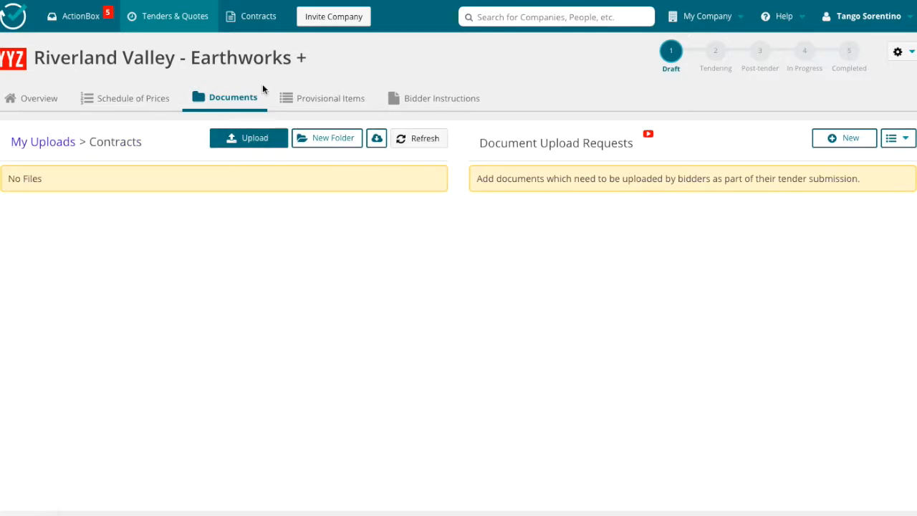
{"action": "left_click", "coordinate": [239, 139]}
{"action": "left_click", "coordinate": [598, 332]}
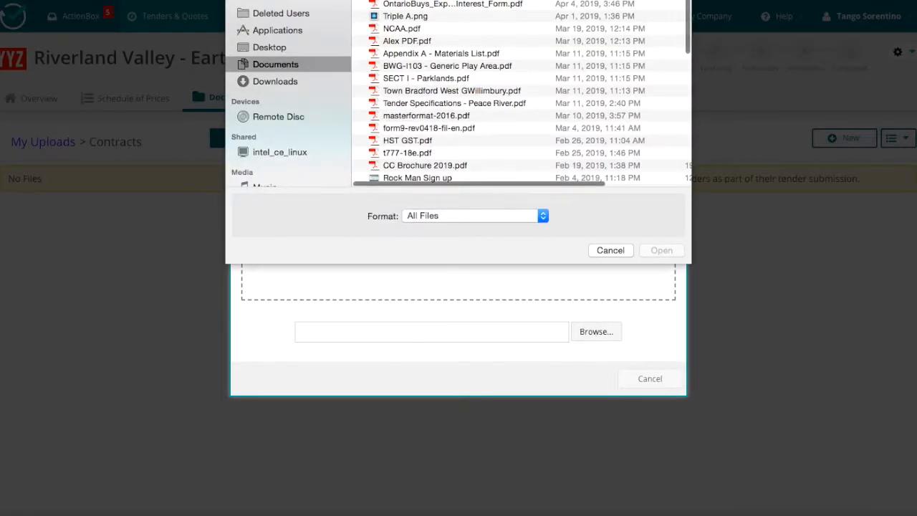
{"action": "scroll", "coordinate": [434, 122], "scroll_direction": "up", "scroll_amount": 5}
{"action": "left_click", "coordinate": [434, 120]}
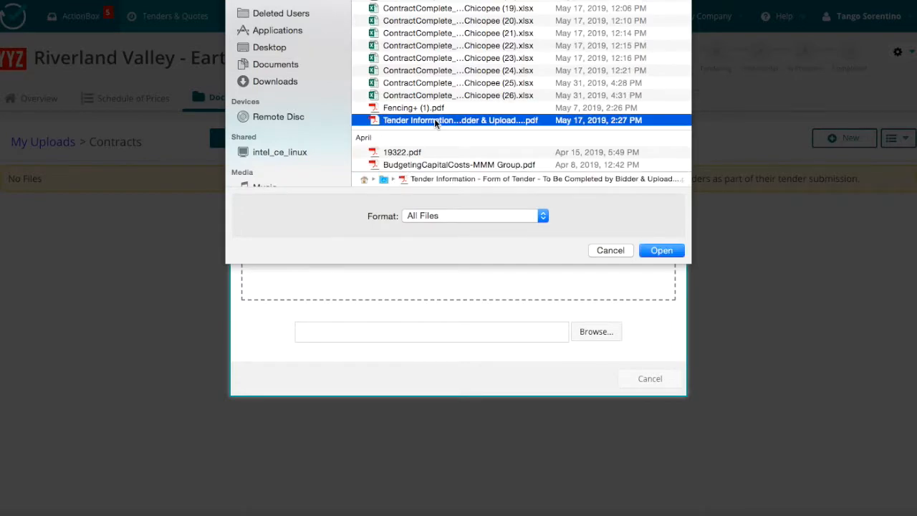
{"action": "left_click", "coordinate": [661, 250]}
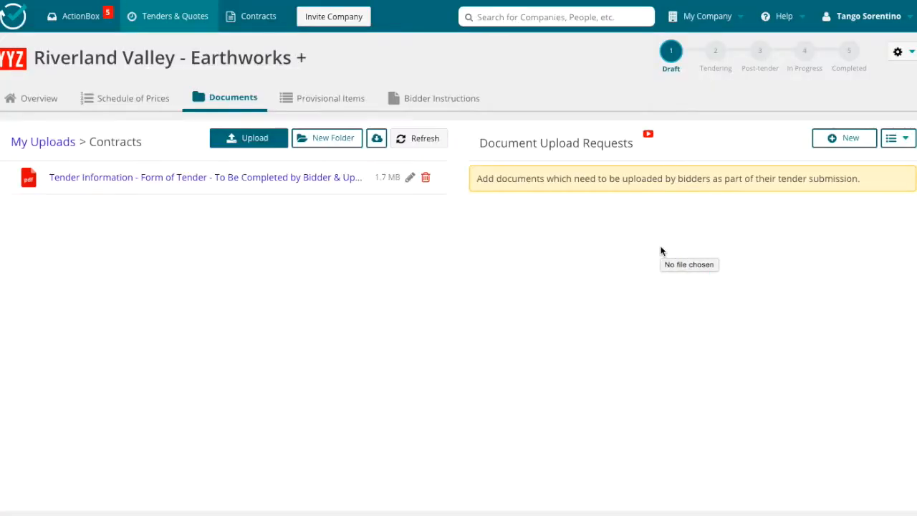
Upload Bidders Qualification Statement_form.pdf from the Downloads folder into the Contracts folder.
{"action": "left_click", "coordinate": [238, 138]}
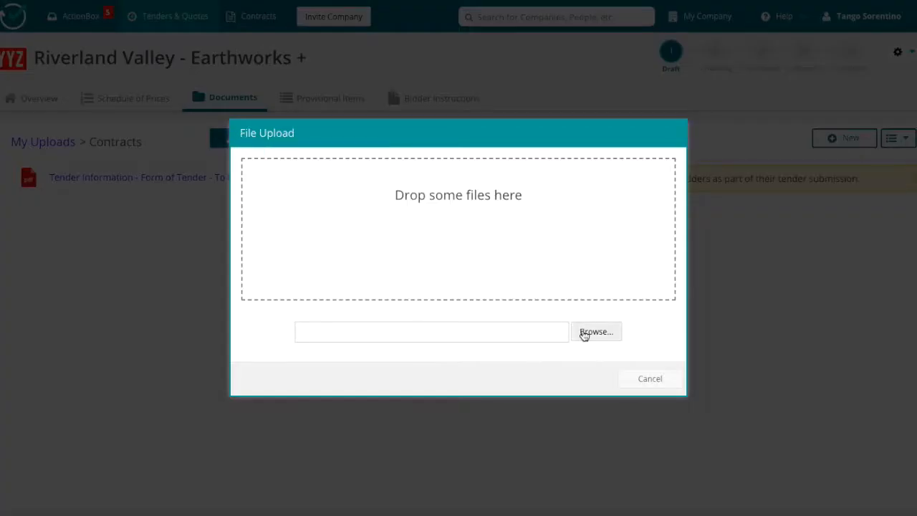
{"action": "left_click", "coordinate": [583, 333]}
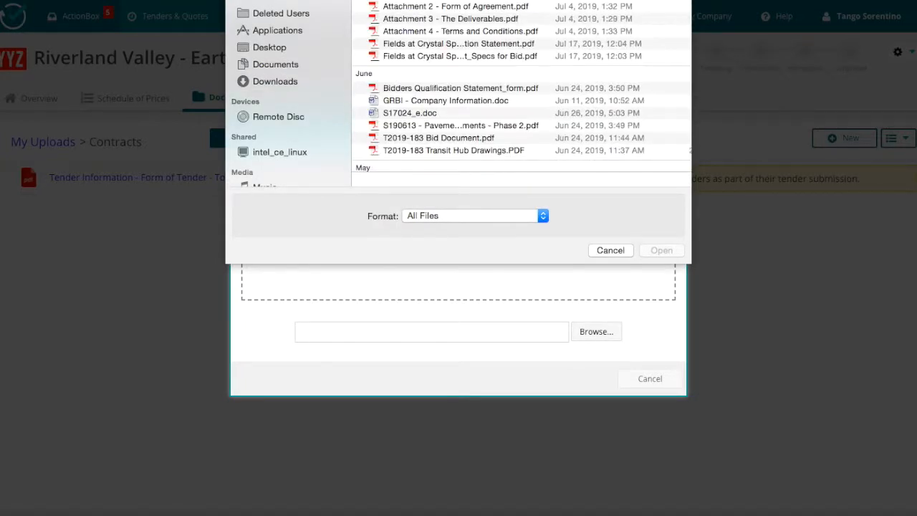
{"action": "left_click", "coordinate": [460, 87]}
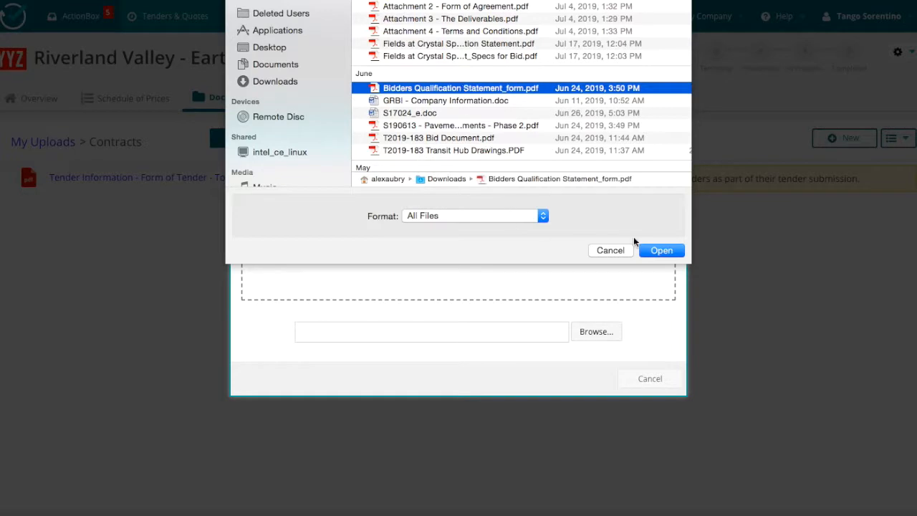
{"action": "left_click", "coordinate": [661, 250]}
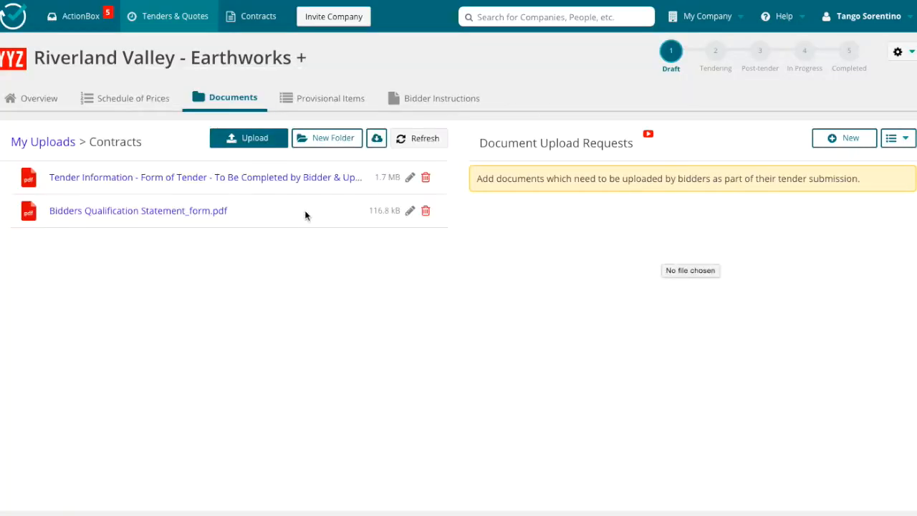
Upload a third document into the Contracts folder and look through its contents.
{"action": "left_click", "coordinate": [263, 145]}
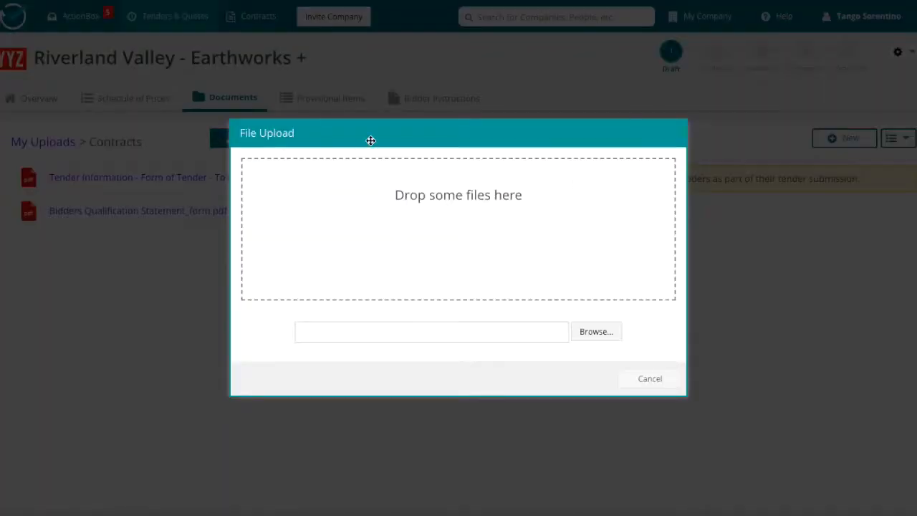
{"action": "left_click", "coordinate": [587, 331]}
{"action": "left_click", "coordinate": [660, 250]}
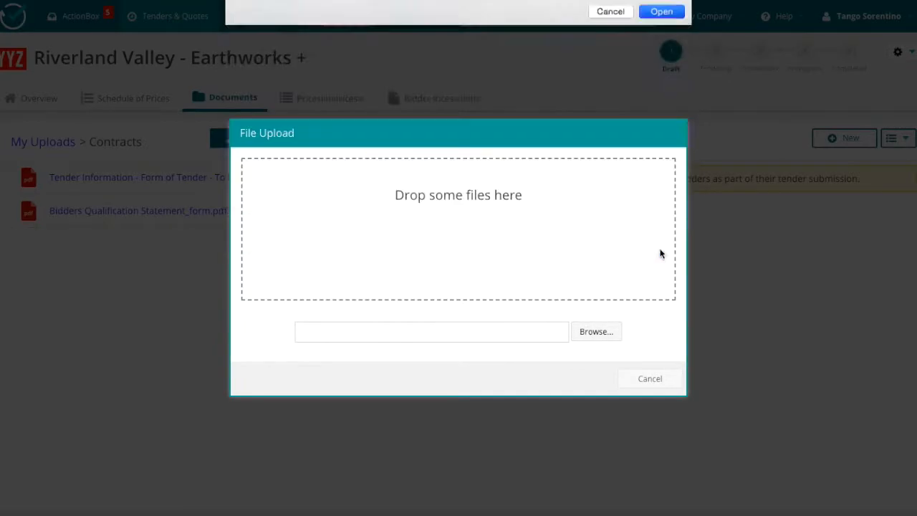
{"action": "left_click", "coordinate": [116, 240]}
{"action": "scroll", "coordinate": [510, 317], "scroll_direction": "down", "scroll_amount": 4}
{"action": "scroll", "coordinate": [510, 317], "scroll_direction": "up", "scroll_amount": 4}
{"action": "left_click", "coordinate": [21, 27]}
Add a provisional item "Excavator (including Operator)" with unit Hr and a budgeted unit price of $125.
{"action": "left_click", "coordinate": [320, 100]}
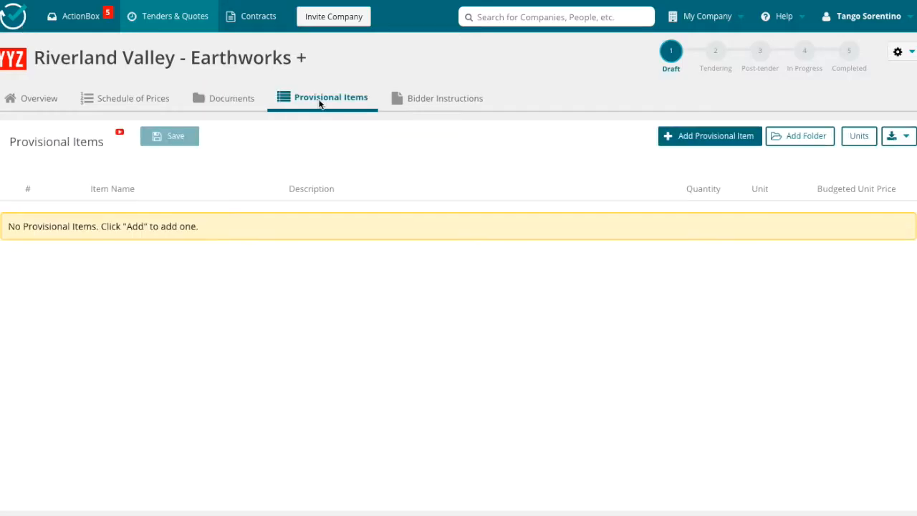
{"action": "left_click", "coordinate": [685, 137]}
{"action": "type", "text": "Excavator (includ"}
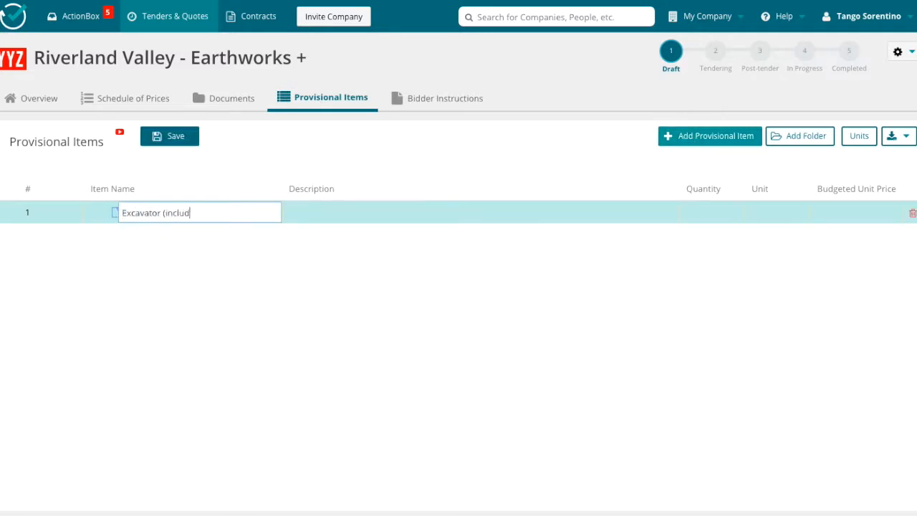
{"action": "left_click", "coordinate": [758, 212]}
{"action": "type", "text": "hr"}
{"action": "left_click", "coordinate": [762, 231]}
{"action": "left_click", "coordinate": [833, 212]}
{"action": "type", "text": "125"}
{"action": "key", "text": "Return"}
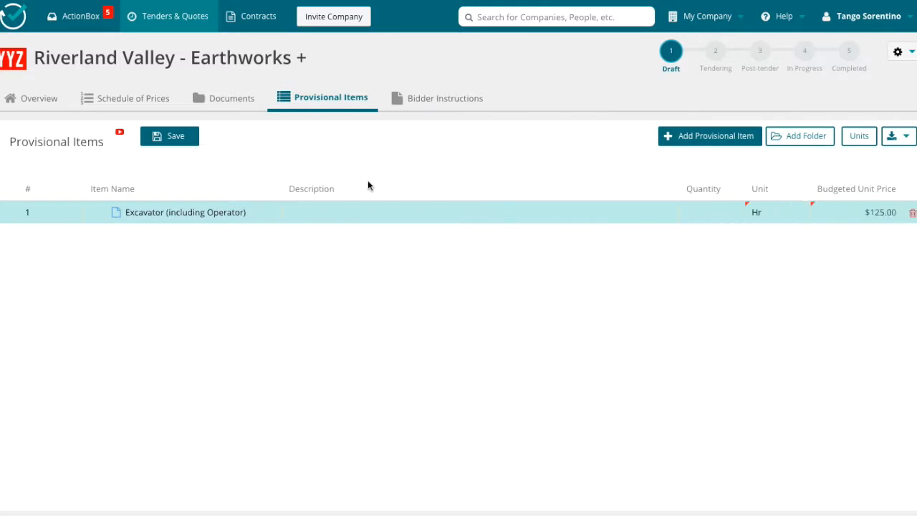
Add a provisional item "Foreman" with unit Hr and a budgeted unit price of $75.
{"action": "left_click", "coordinate": [682, 137]}
{"action": "type", "text": "Foreman"}
{"action": "left_click", "coordinate": [767, 234]}
{"action": "type", "text": "hr"}
{"action": "key", "text": "Return"}
{"action": "left_click", "coordinate": [862, 238]}
{"action": "type", "text": "75"}
{"action": "key", "text": "Return"}
Add a provisional item "Labourer" with unit Hr and a budgeted unit price of $45.
{"action": "left_click", "coordinate": [619, 136]}
{"action": "type", "text": "Labourer"}
{"action": "left_click", "coordinate": [767, 255]}
{"action": "type", "text": "hr"}
{"action": "key", "text": "Return"}
{"action": "left_click", "coordinate": [876, 259]}
{"action": "type", "text": "45"}
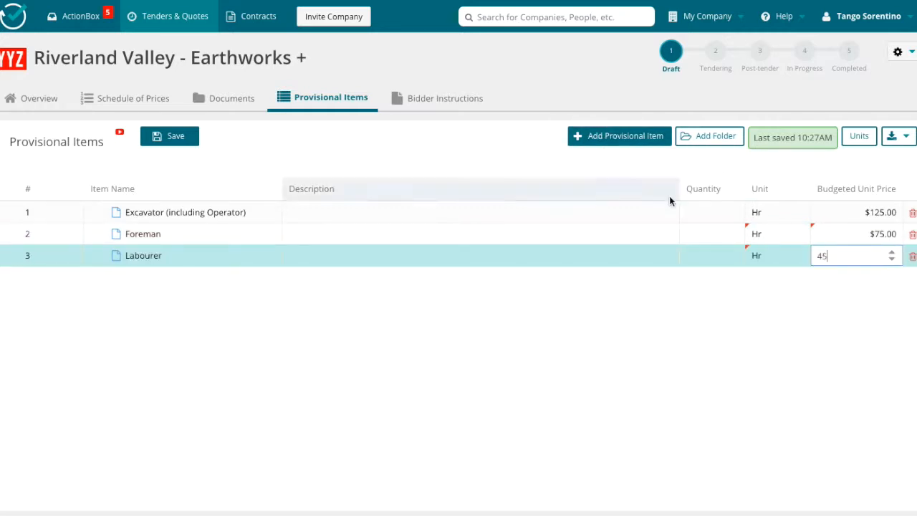
{"action": "key", "text": "Return"}
Add a provisional item "BoMag (with Operator)" with unit Hr and a budgeted unit price of $123.
{"action": "left_click", "coordinate": [630, 137]}
{"action": "type", "text": "BoMag ("}
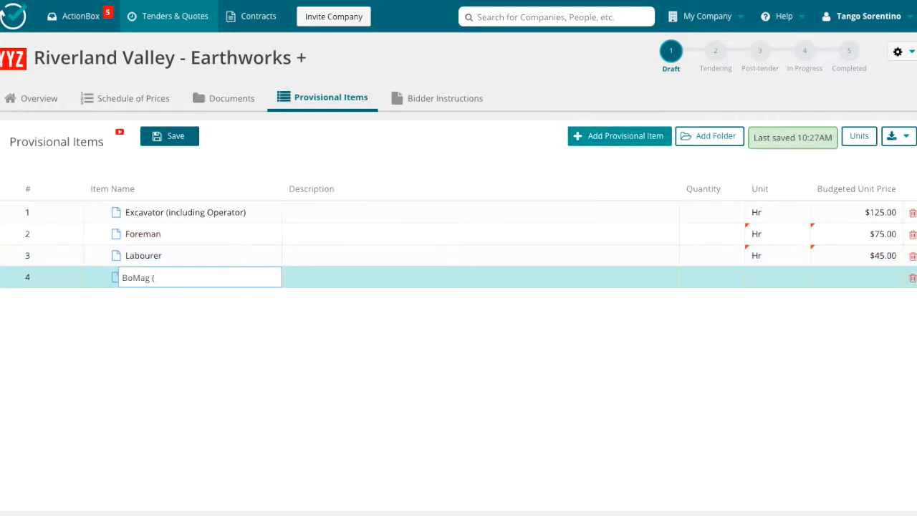
{"action": "type", "text": "with Operator)"}
{"action": "left_click", "coordinate": [754, 280]}
{"action": "type", "text": "Hr"}
{"action": "left_click", "coordinate": [864, 281]}
{"action": "type", "text": "123"}
{"action": "left_click", "coordinate": [453, 360]}
Add a provisional item "bulldozer (with operator)" with unit Hr and a budgeted unit price of $132.
{"action": "left_click", "coordinate": [619, 136]}
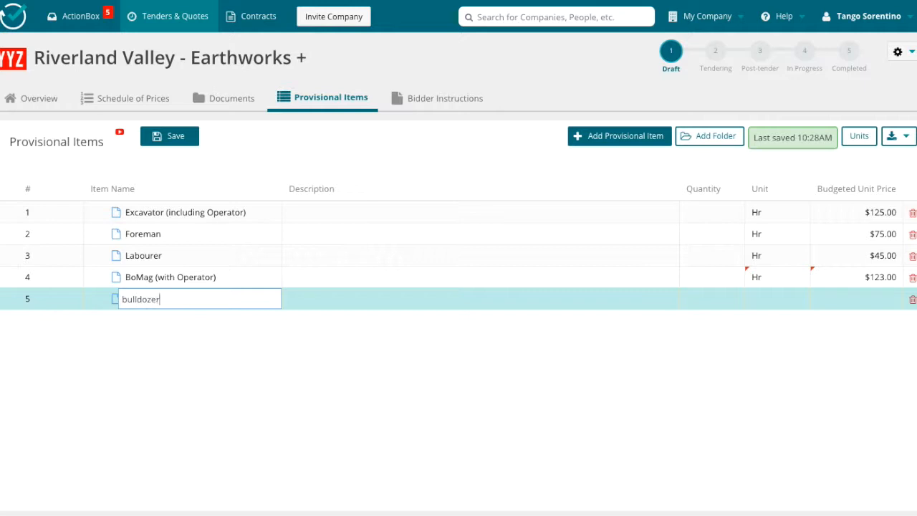
{"action": "left_click", "coordinate": [771, 294]}
{"action": "type", "text": "Hr"}
{"action": "left_click", "coordinate": [855, 298]}
{"action": "type", "text": "132"}
Add a provisional item "HydroVac" with unit Hr and a budgeted unit price of $65, and save the provisional items.
{"action": "left_click", "coordinate": [614, 137]}
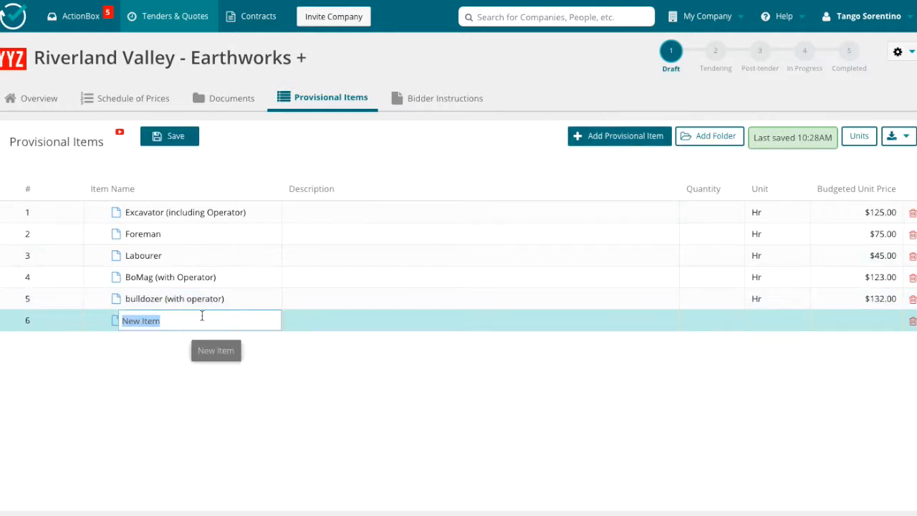
{"action": "type", "text": "HydroVac"}
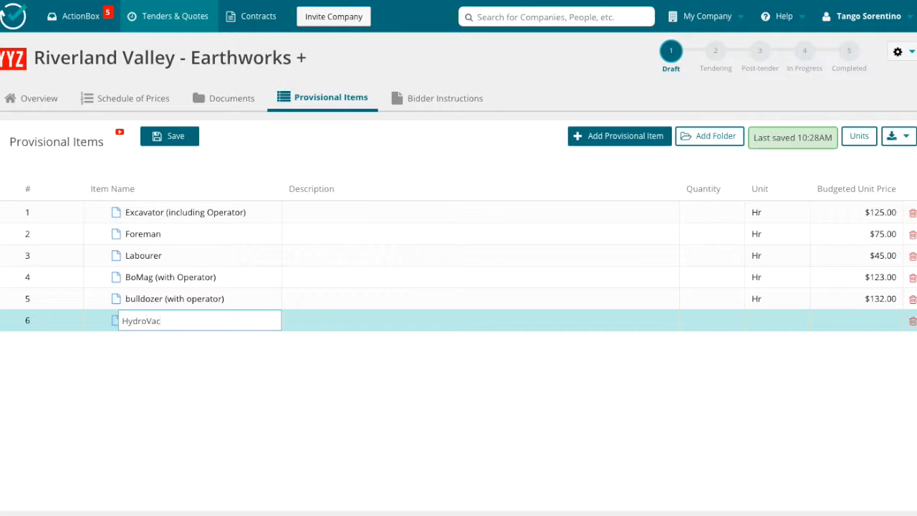
{"action": "left_click", "coordinate": [789, 322]}
{"action": "left_click", "coordinate": [882, 319]}
{"action": "left_click", "coordinate": [161, 132]}
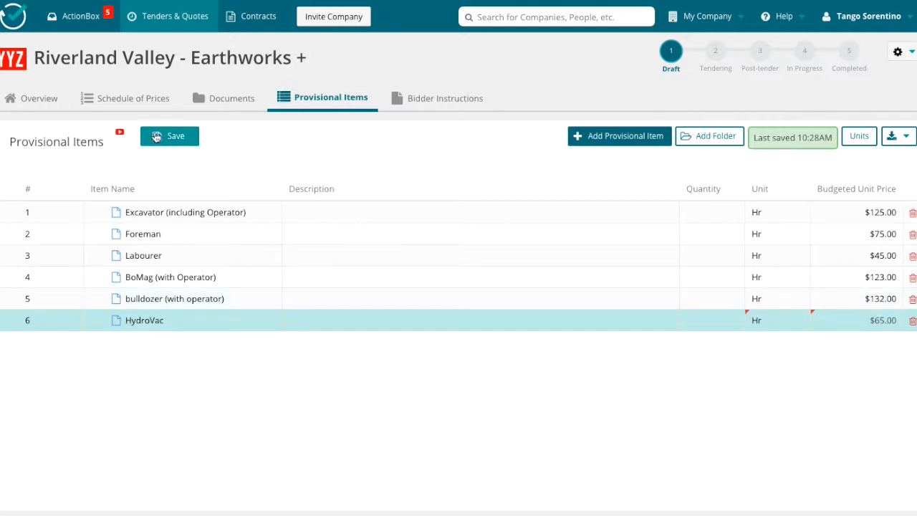
Open the bidder instructions template for editing and look through its placeholders.
{"action": "left_click", "coordinate": [433, 101]}
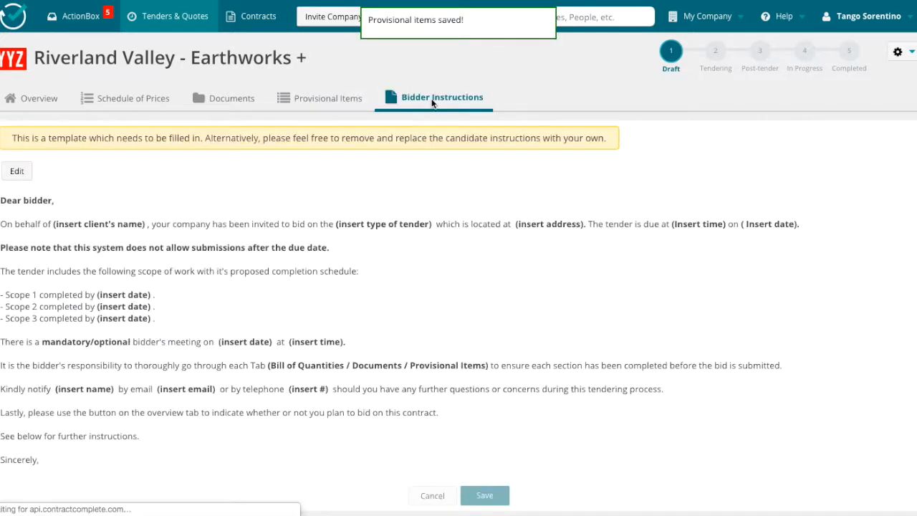
{"action": "left_click", "coordinate": [15, 173]}
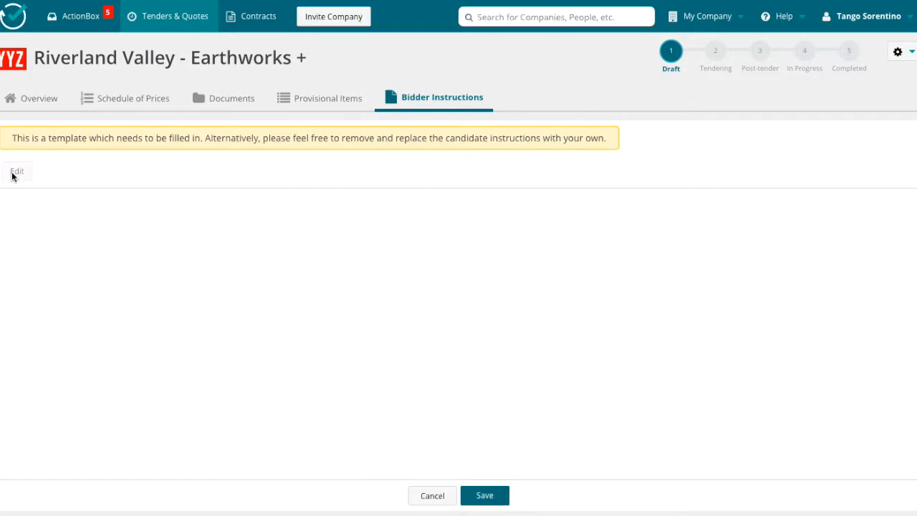
{"action": "scroll", "coordinate": [348, 351], "scroll_direction": "down", "scroll_amount": 10}
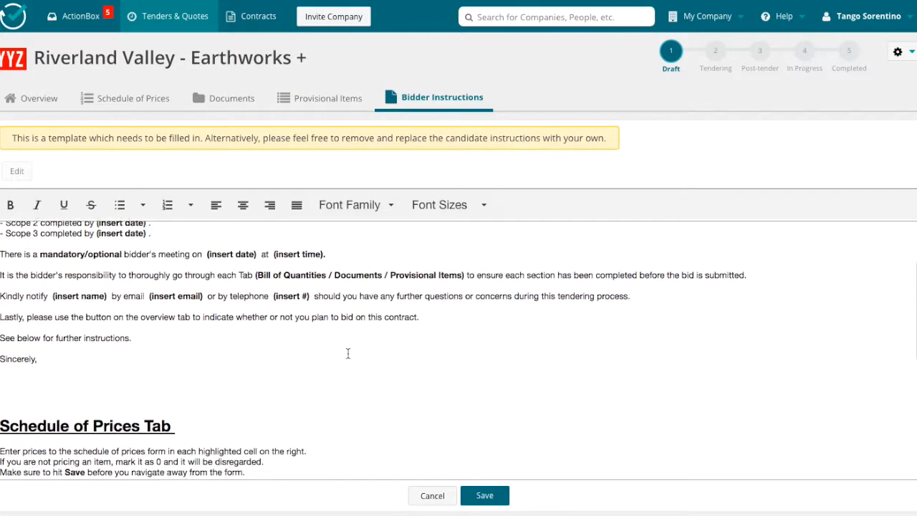
{"action": "scroll", "coordinate": [286, 299], "scroll_direction": "up", "scroll_amount": 10}
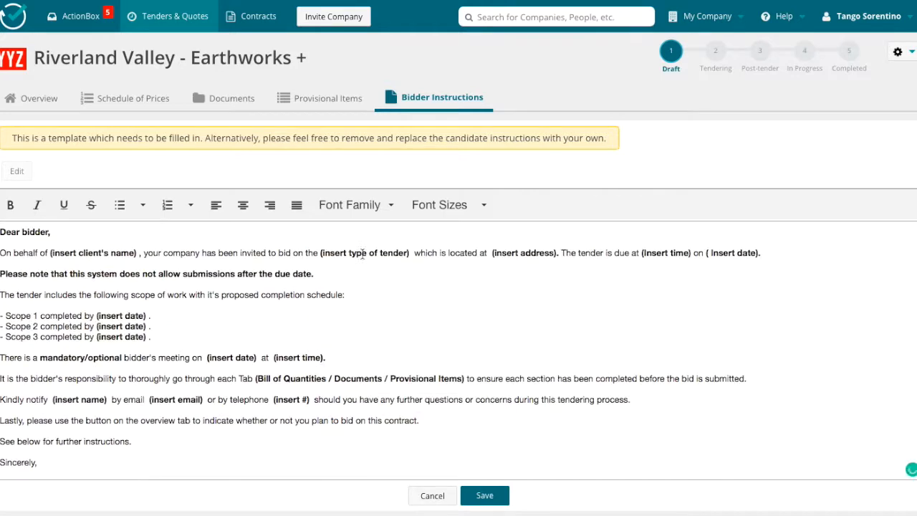
{"action": "left_click_drag", "start_coordinate": [149, 316], "coordinate": [95, 316]}
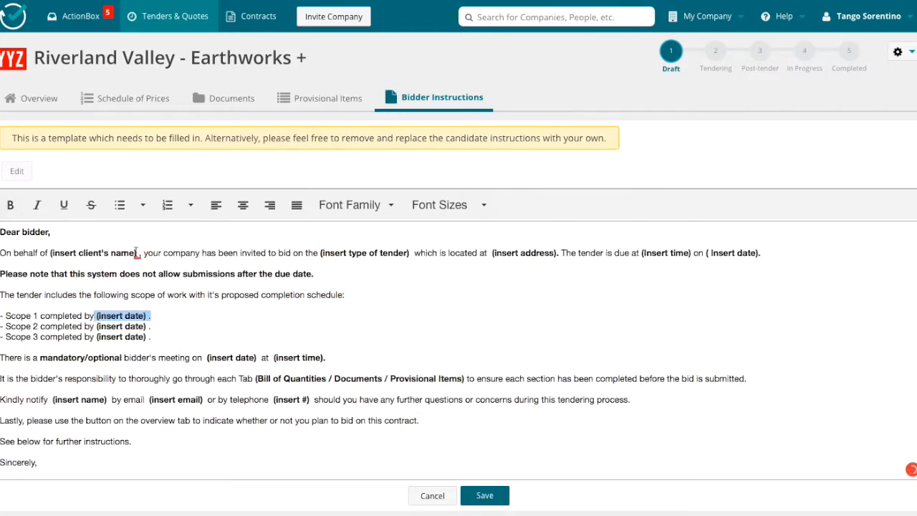
Replace the client's name placeholder in the bidder instructions with "Mapleview Condo Association".
{"action": "left_click_drag", "start_coordinate": [135, 253], "coordinate": [49, 252]}
{"action": "type", "text": "Mapleview COndo"}
{"action": "key", "text": "BackSpace"}
{"action": "key", "text": "BackSpace"}
{"action": "key", "text": "BackSpace"}
{"action": "key", "text": "BackSpace"}
{"action": "type", "text": "ondo Ass"}
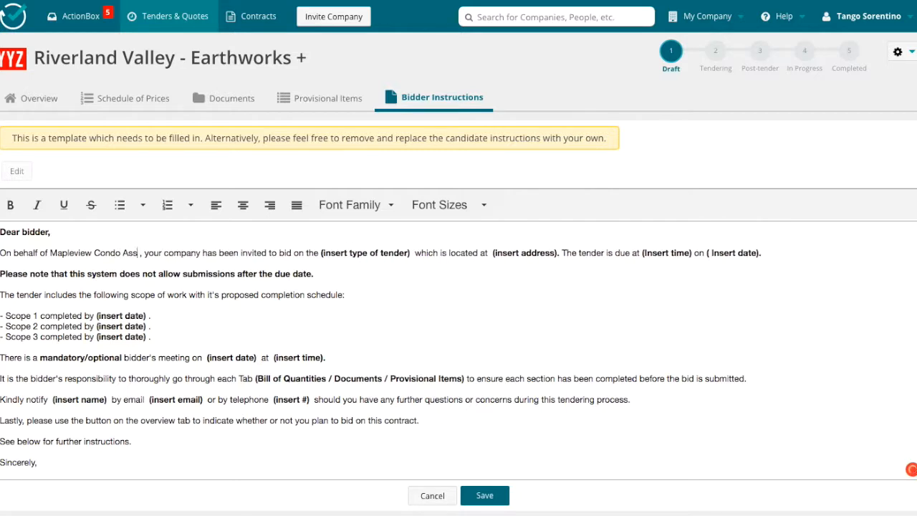
{"action": "type", "text": "ociation"}
Make the client name in the opening sentence bold and save the bidder instructions.
{"action": "left_click_drag", "start_coordinate": [170, 253], "coordinate": [50, 254]}
{"action": "key", "text": "ctrl+b"}
{"action": "left_click", "coordinate": [377, 301]}
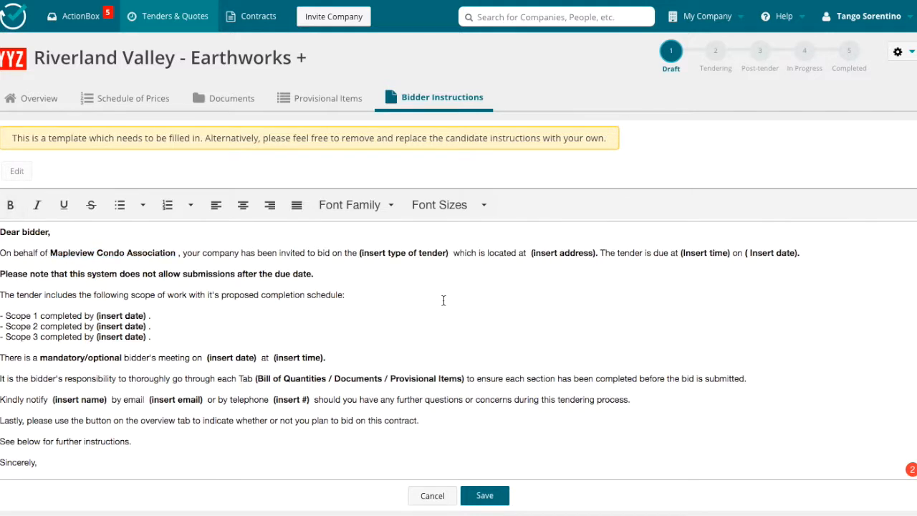
{"action": "left_click", "coordinate": [504, 494]}
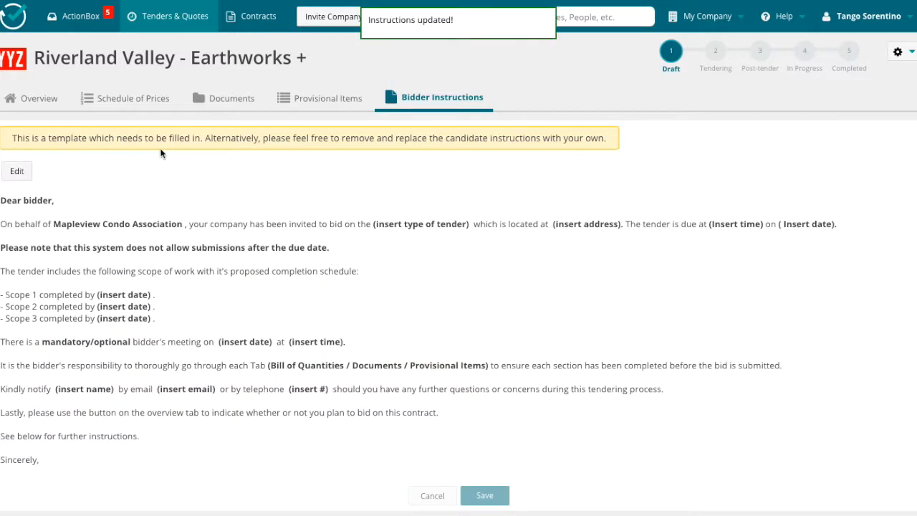
Open the Contracts folder among the tender's uploaded documents.
{"action": "left_click", "coordinate": [300, 100]}
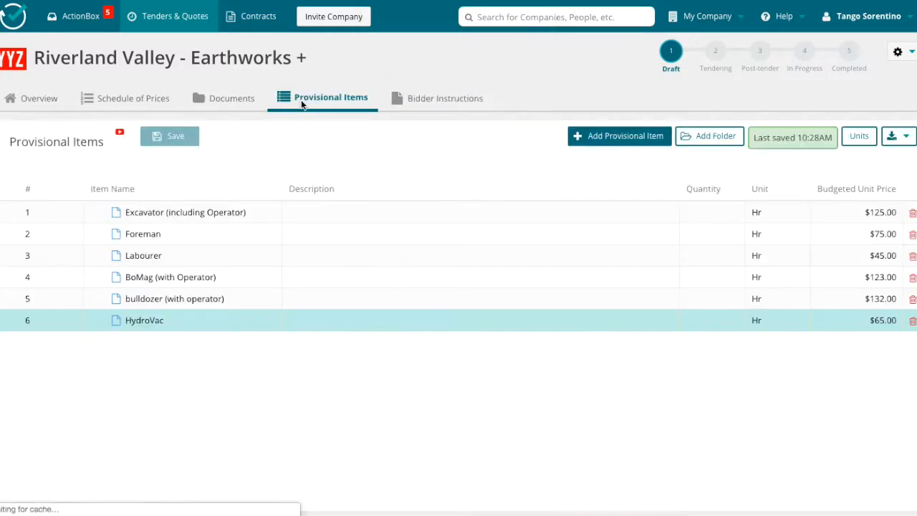
{"action": "left_click", "coordinate": [230, 100]}
{"action": "left_click", "coordinate": [40, 142]}
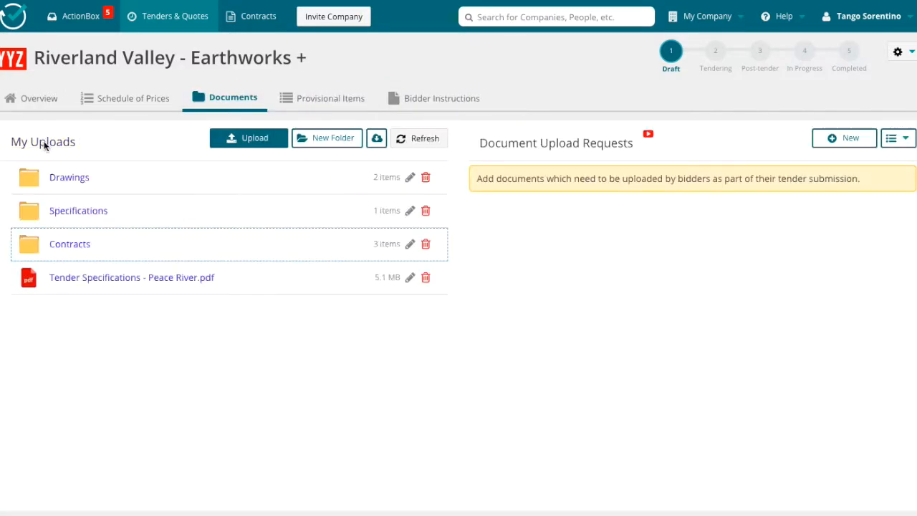
{"action": "left_click", "coordinate": [131, 94]}
{"action": "left_click", "coordinate": [247, 96]}
{"action": "left_click", "coordinate": [69, 243]}
Create a document upload request named "Bidding Form" with the description "Please complete and submit with bid".
{"action": "left_click", "coordinate": [844, 138]}
{"action": "left_click", "coordinate": [374, 170]}
{"action": "type", "text": "Bidding Form"}
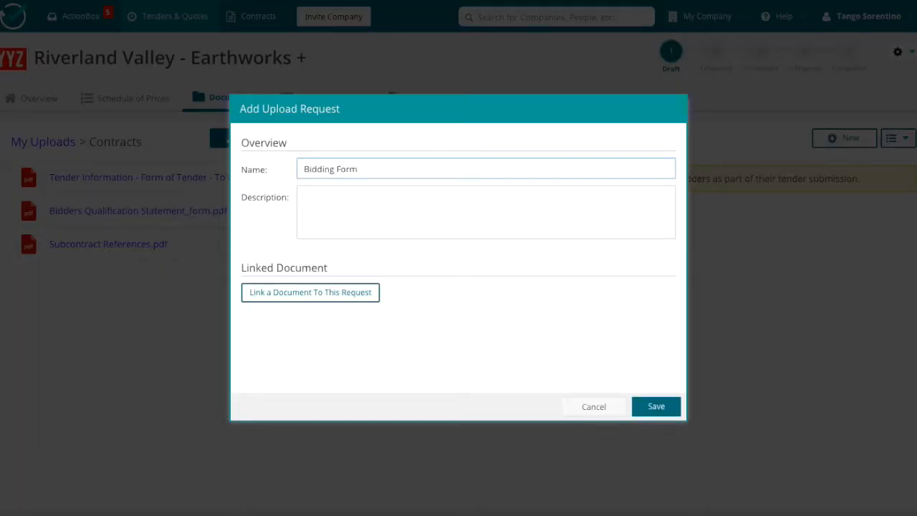
{"action": "left_click", "coordinate": [371, 201]}
{"action": "type", "text": "Please complete and submit with bid"}
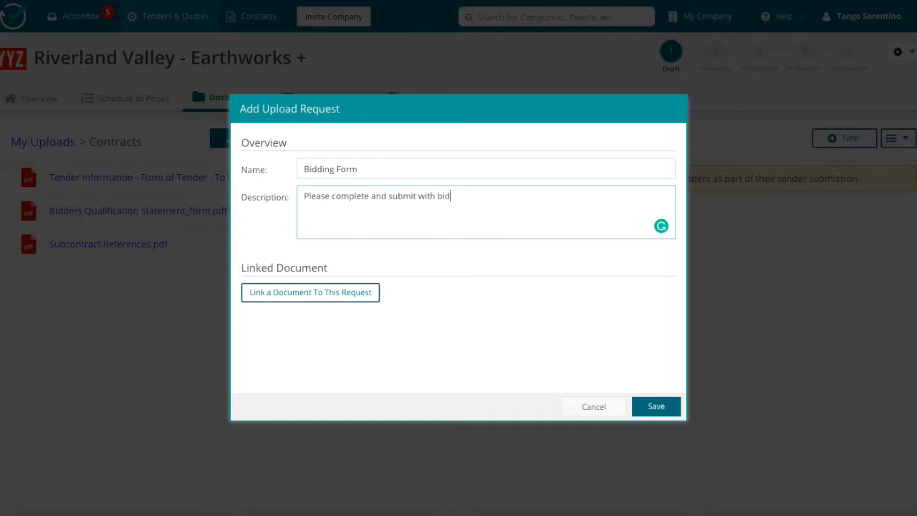
Link the Tender Information - Form of Tender PDF from the Contracts folder to the request and save it.
{"action": "left_click", "coordinate": [303, 297]}
{"action": "left_click", "coordinate": [292, 250]}
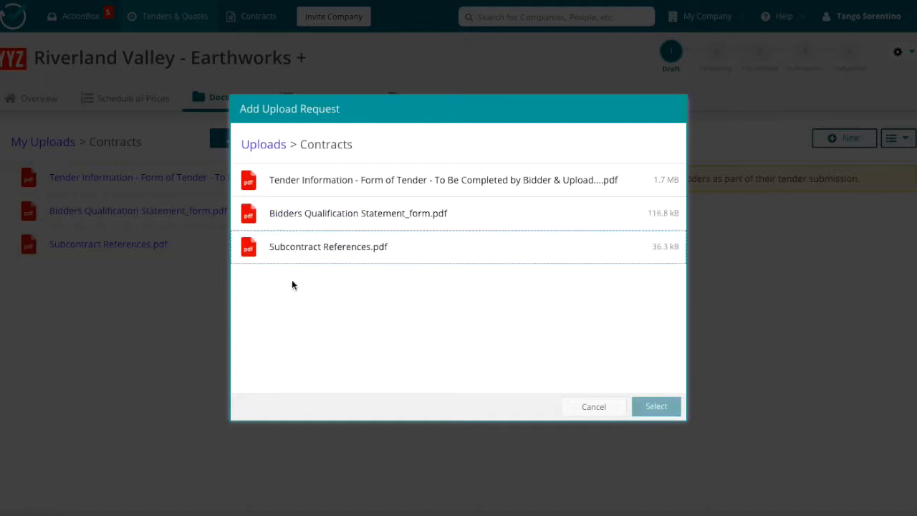
{"action": "left_click", "coordinate": [387, 180]}
{"action": "left_click", "coordinate": [656, 406]}
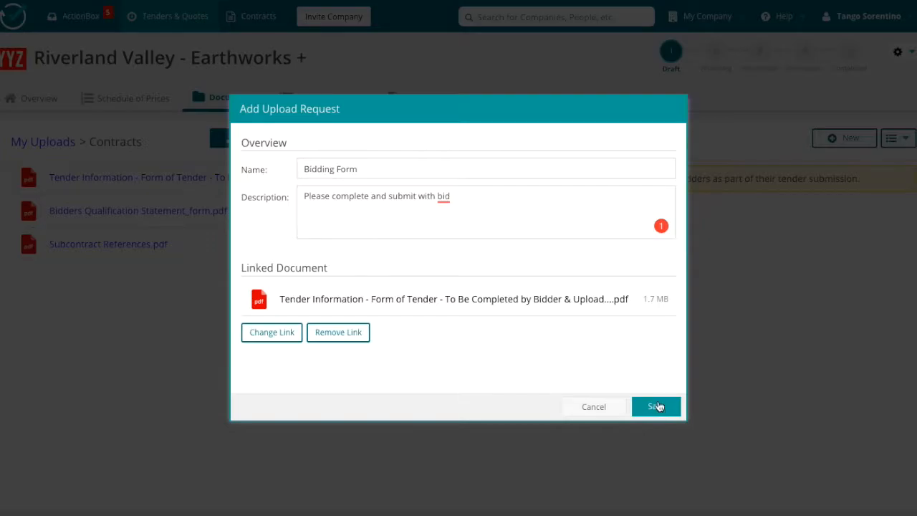
{"action": "left_click", "coordinate": [656, 406]}
Create another upload request named "Subcontractor Reference" with the description "Complete and upload".
{"action": "left_click", "coordinate": [837, 143]}
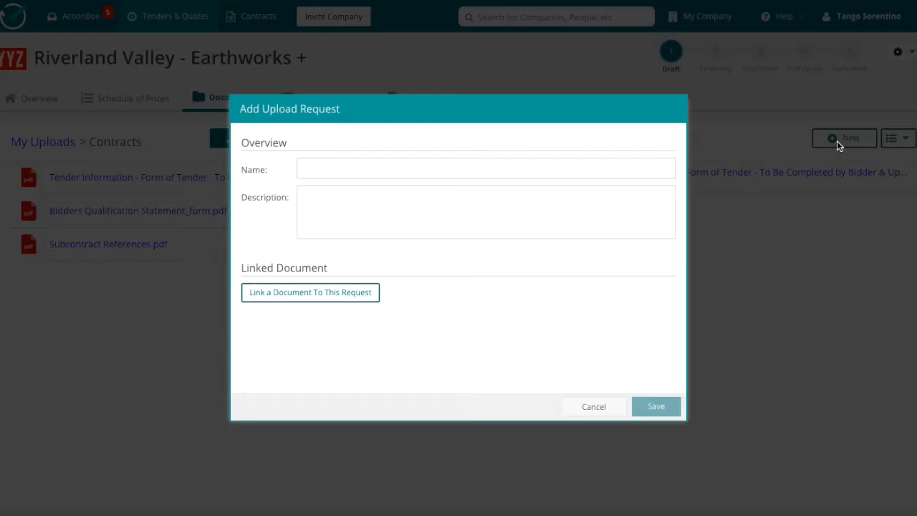
{"action": "left_click", "coordinate": [304, 173]}
{"action": "type", "text": "Subcontractor Refer"}
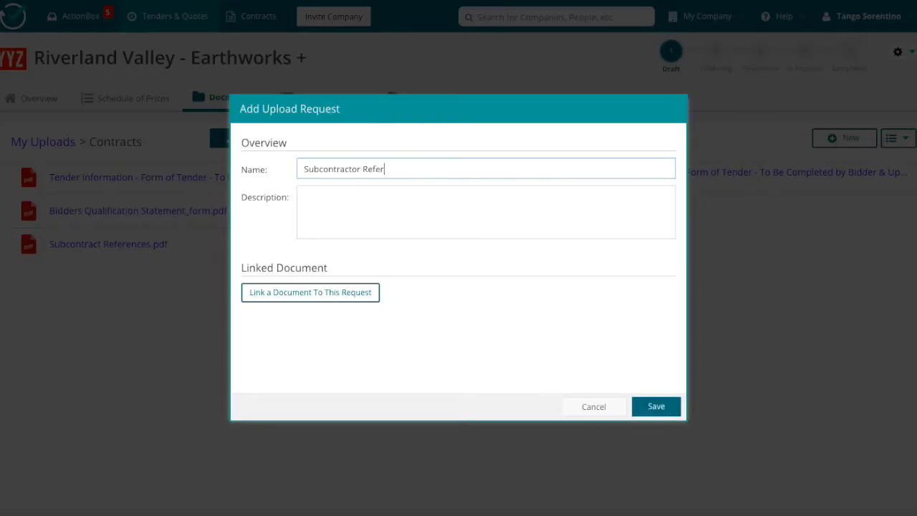
{"action": "left_click", "coordinate": [336, 200]}
{"action": "type", "text": "Complete and upload"}
Link Subcontract References.pdf from the Contracts folder to the request and save it.
{"action": "left_click", "coordinate": [320, 294]}
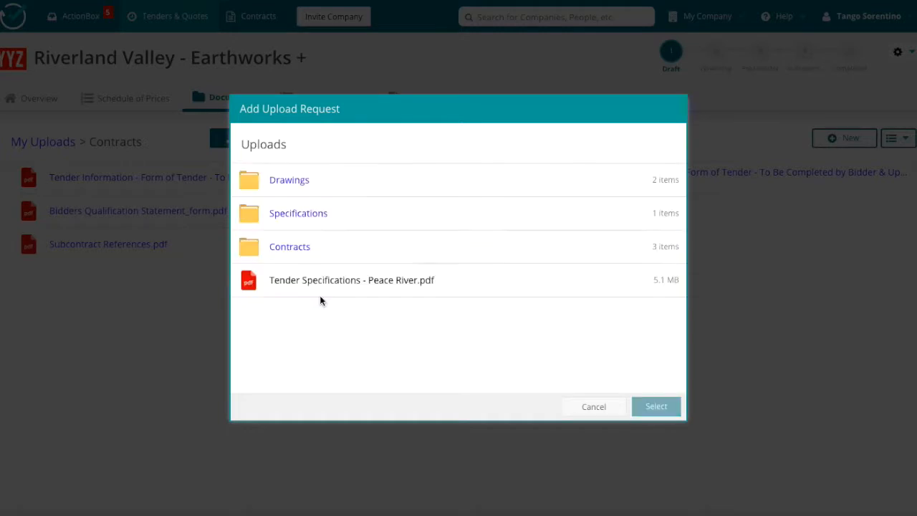
{"action": "left_click", "coordinate": [286, 246]}
{"action": "left_click", "coordinate": [341, 250]}
{"action": "left_click", "coordinate": [656, 406]}
{"action": "left_click", "coordinate": [656, 406]}
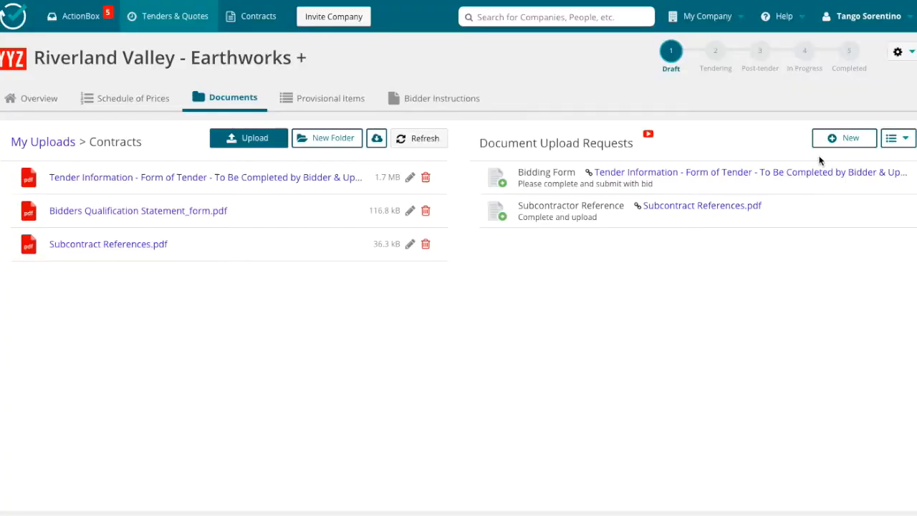
Search for the contact's first name in the stakeholder selection and add ContractComplete as an additional stakeholder of the tender.
{"action": "left_click", "coordinate": [100, 103]}
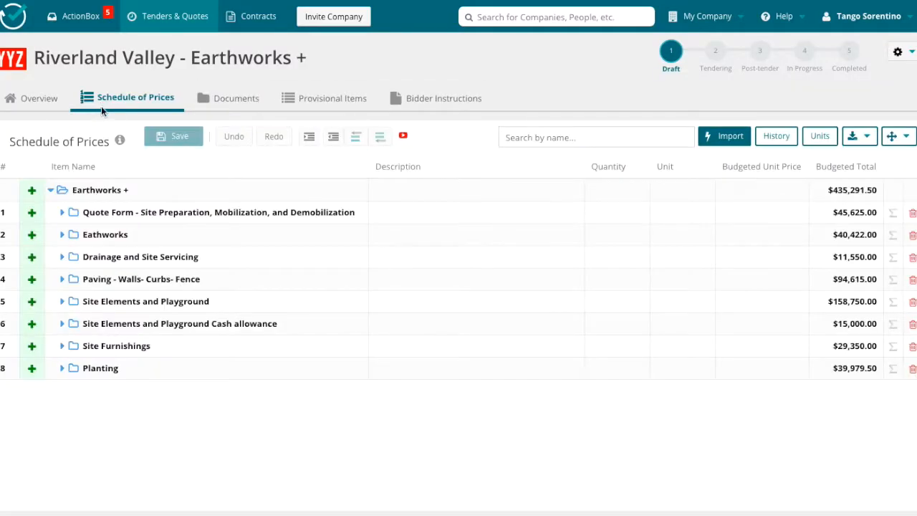
{"action": "left_click", "coordinate": [32, 102]}
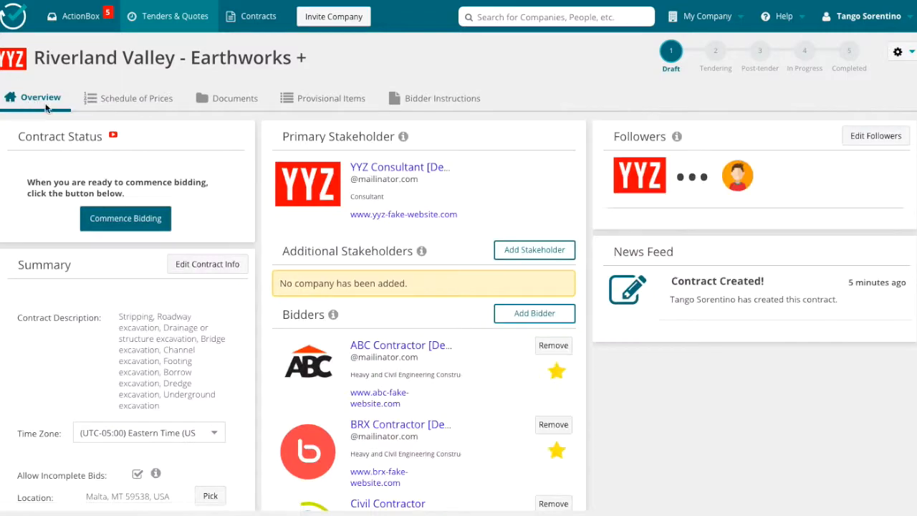
{"action": "left_click", "coordinate": [549, 249]}
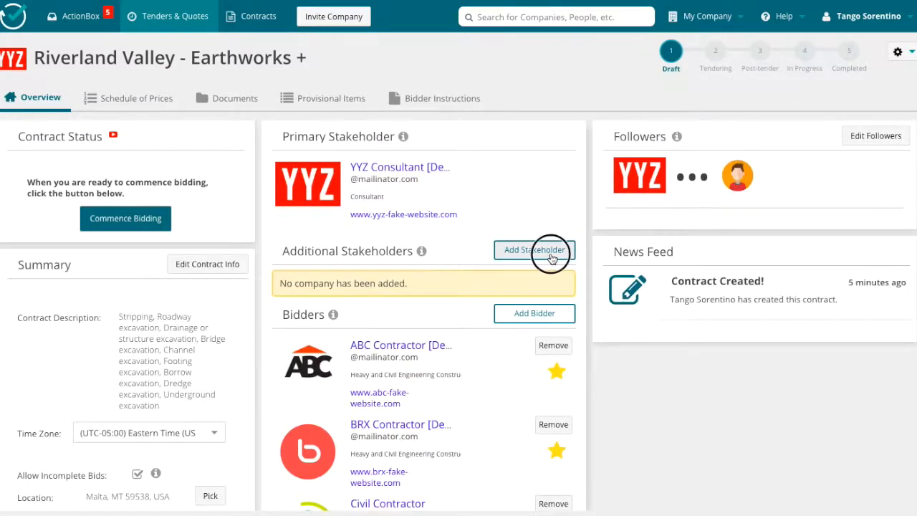
{"action": "left_click", "coordinate": [371, 91]}
{"action": "type", "text": "Al"}
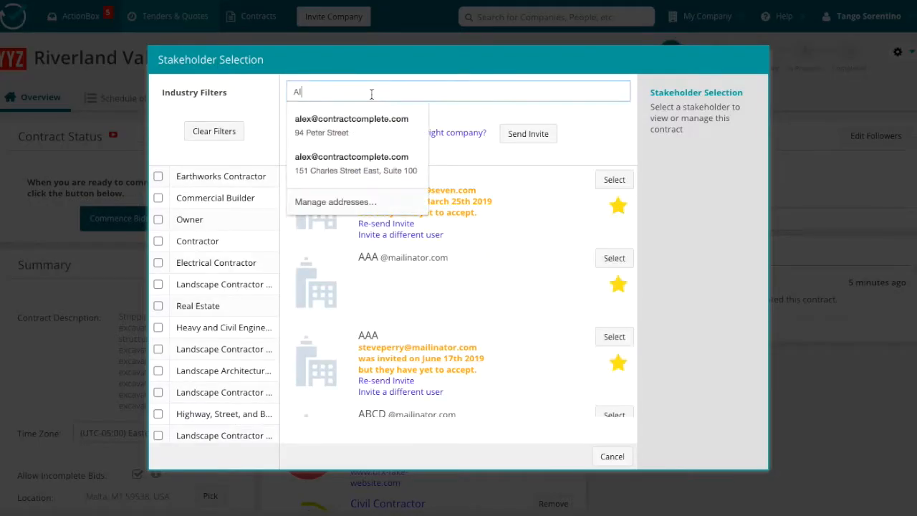
{"action": "type", "text": "ex"}
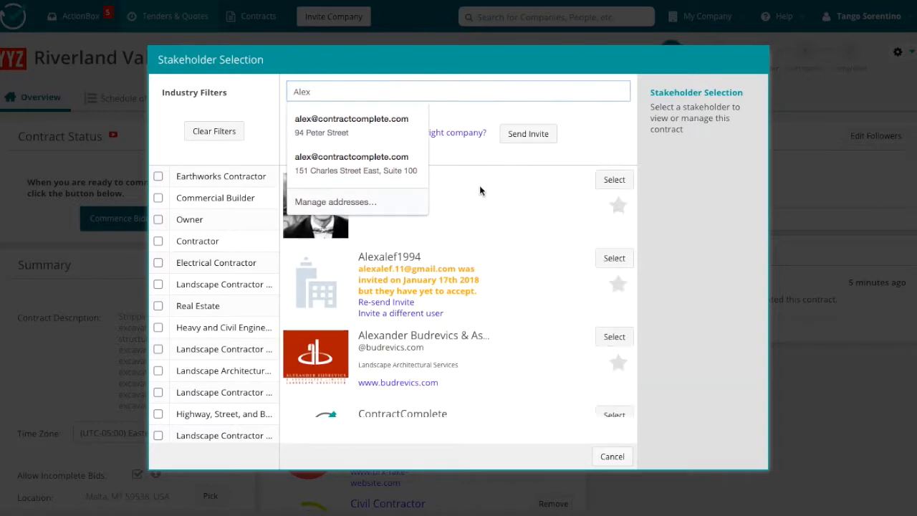
{"action": "scroll", "coordinate": [509, 285], "scroll_direction": "down", "scroll_amount": 3}
{"action": "left_click", "coordinate": [614, 253]}
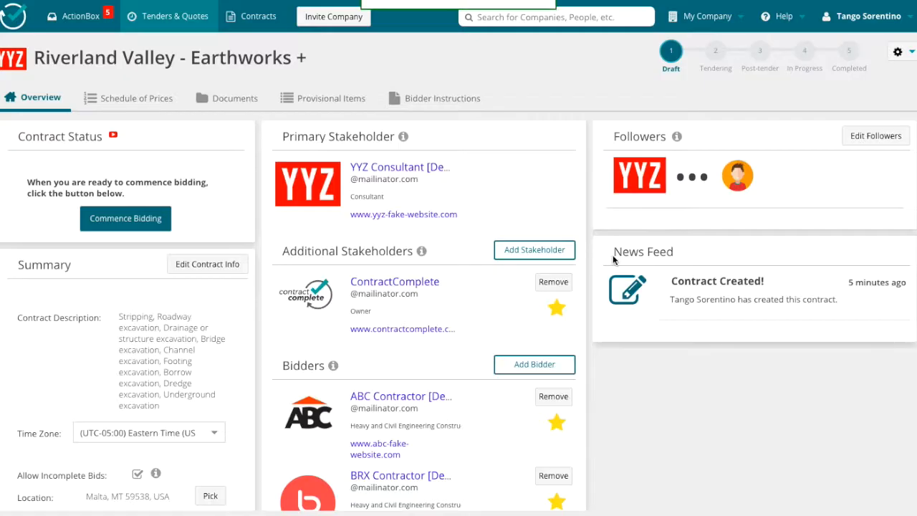
Commence bidding on the tender, confirming the submission deadline of Aug 30 2019 at 13:30.
{"action": "scroll", "coordinate": [458, 328], "scroll_direction": "down", "scroll_amount": 3}
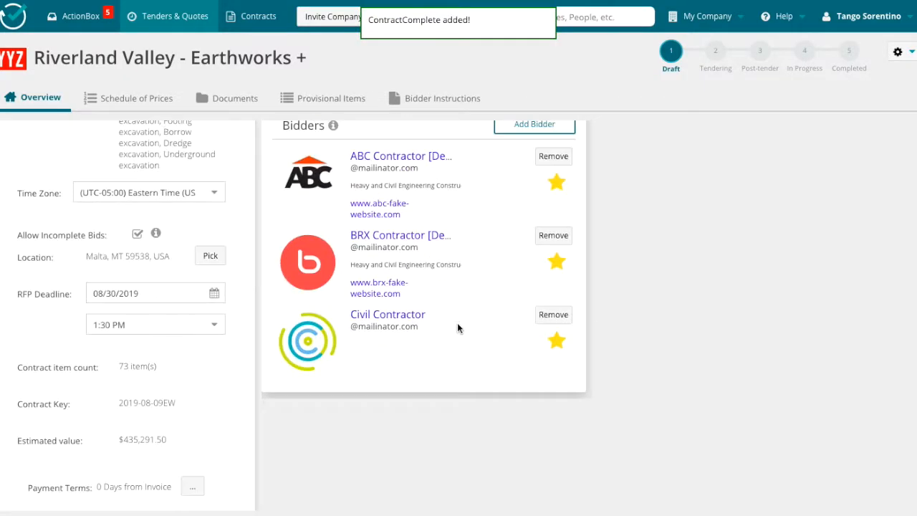
{"action": "scroll", "coordinate": [458, 328], "scroll_direction": "up", "scroll_amount": 3}
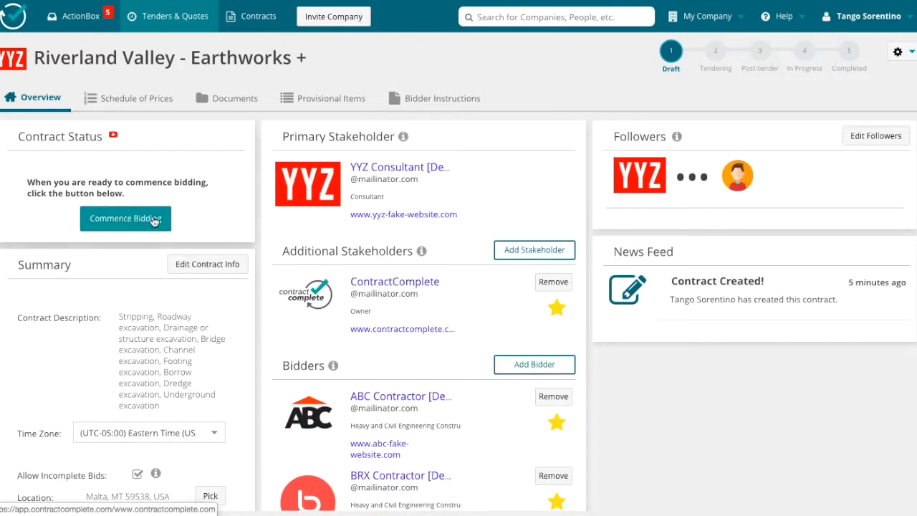
{"action": "scroll", "coordinate": [159, 351], "scroll_direction": "down", "scroll_amount": 3}
{"action": "scroll", "coordinate": [160, 351], "scroll_direction": "up", "scroll_amount": 3}
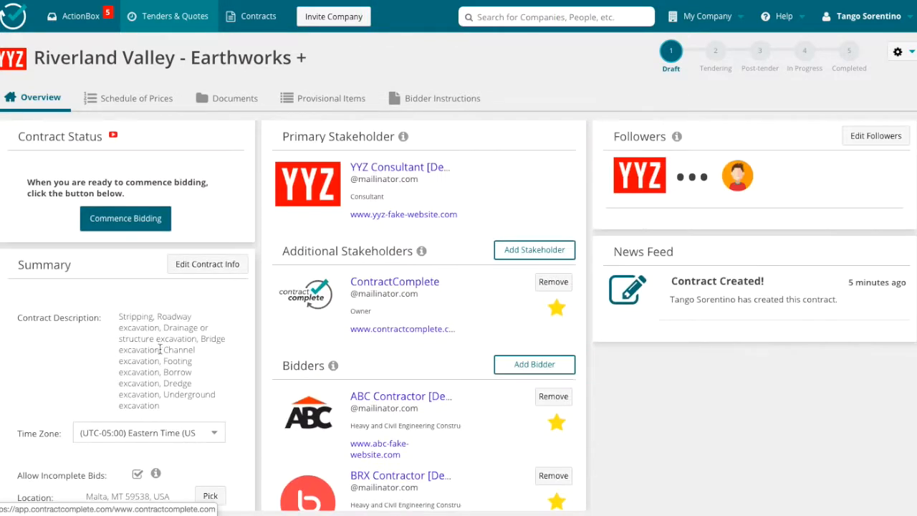
{"action": "left_click", "coordinate": [125, 219]}
{"action": "left_click", "coordinate": [279, 284]}
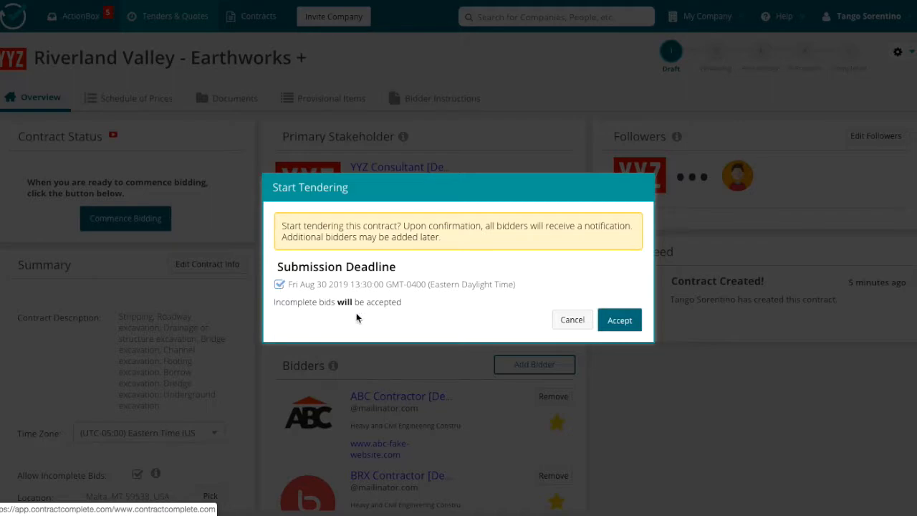
{"action": "left_click", "coordinate": [632, 322]}
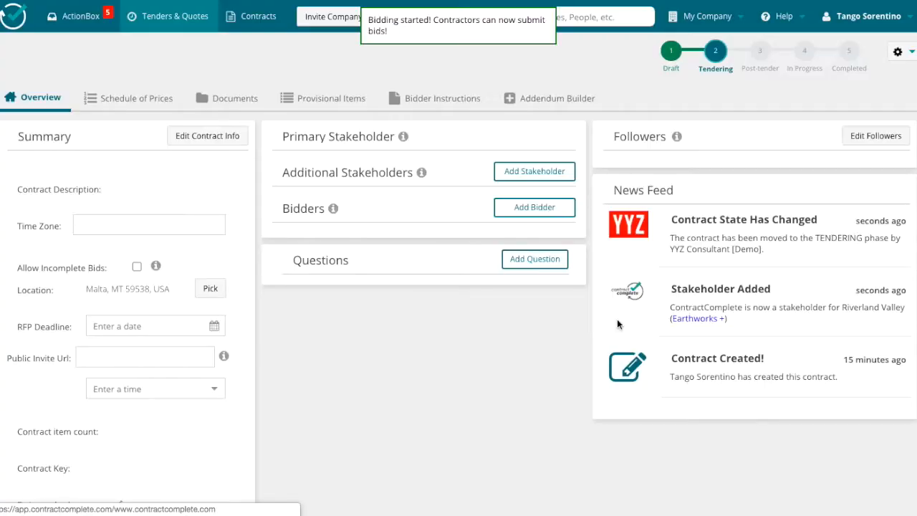
Review the tender's overview in the tendering phase and try to copy the public invite URL.
{"action": "scroll", "coordinate": [402, 318], "scroll_direction": "down", "scroll_amount": 1}
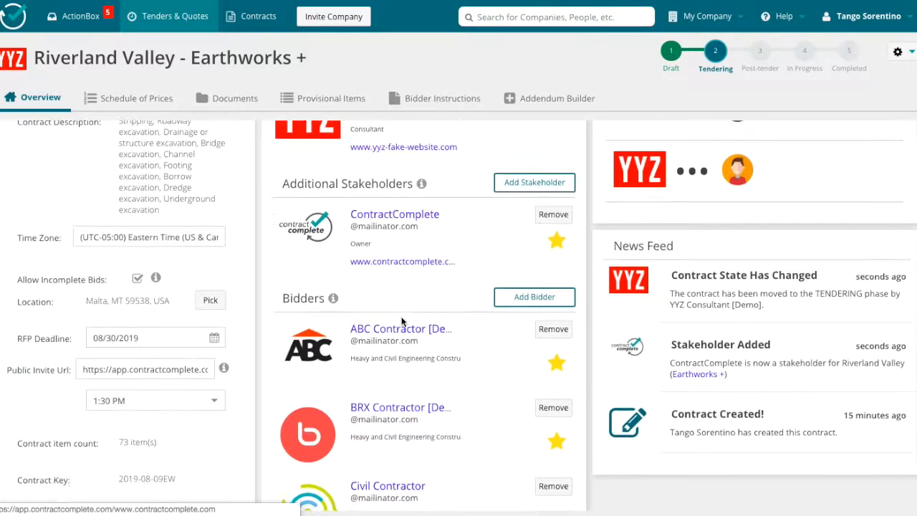
{"action": "scroll", "coordinate": [401, 318], "scroll_direction": "up", "scroll_amount": 1}
{"action": "scroll", "coordinate": [402, 320], "scroll_direction": "down", "scroll_amount": 4}
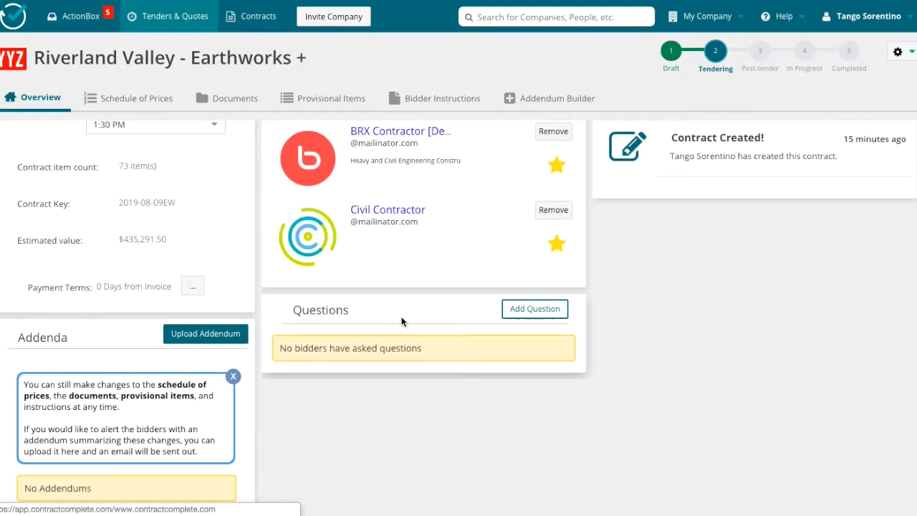
{"action": "scroll", "coordinate": [402, 321], "scroll_direction": "up", "scroll_amount": 3}
{"action": "scroll", "coordinate": [402, 321], "scroll_direction": "down", "scroll_amount": 2}
{"action": "scroll", "coordinate": [402, 322], "scroll_direction": "up", "scroll_amount": 5}
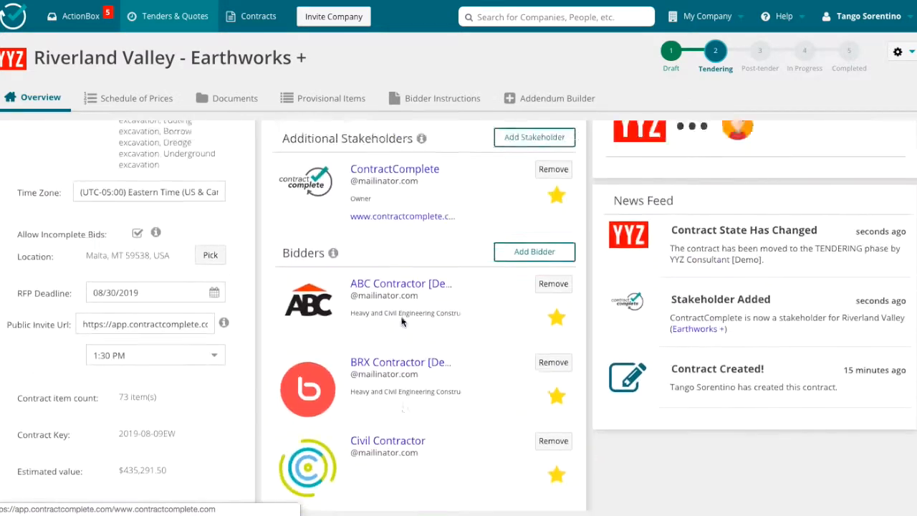
{"action": "right_click", "coordinate": [80, 437]}
{"action": "left_click", "coordinate": [81, 432]}
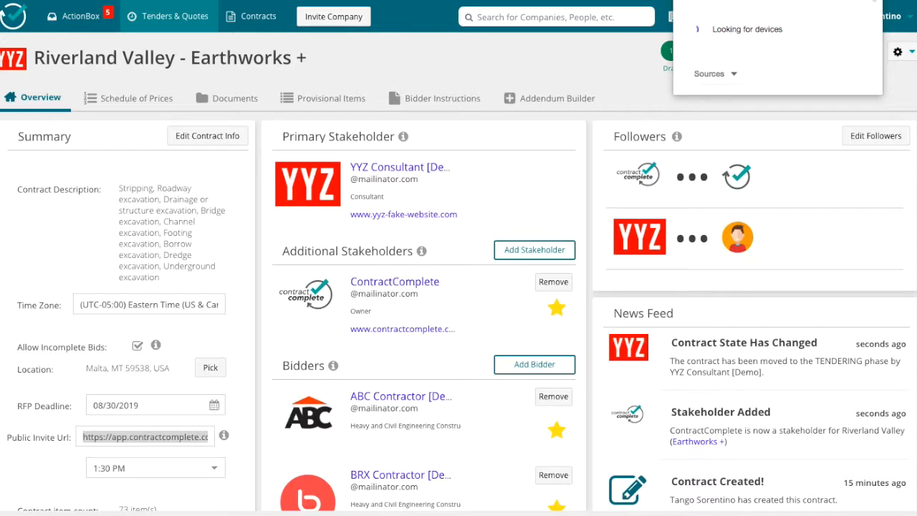
Copy the tender's public invite URL from the overview summary.
{"action": "key", "text": "Escape"}
{"action": "left_click", "coordinate": [167, 436]}
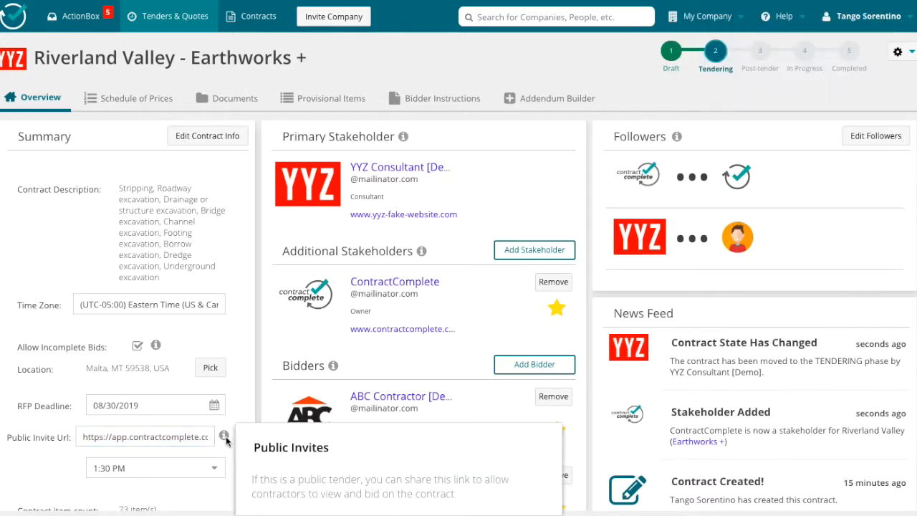
{"action": "scroll", "coordinate": [229, 496], "scroll_direction": "down", "scroll_amount": 2}
{"action": "scroll", "coordinate": [230, 496], "scroll_direction": "up", "scroll_amount": 2}
{"action": "triple_click", "coordinate": [199, 403]}
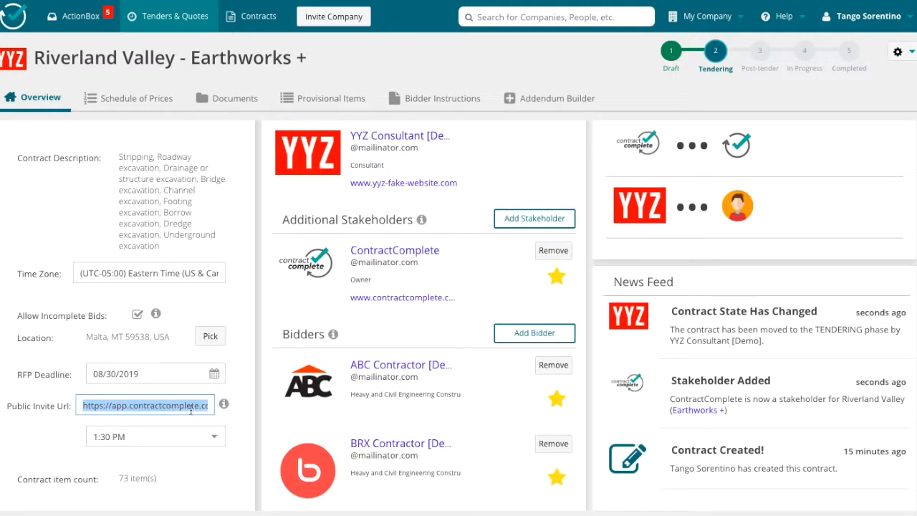
{"action": "scroll", "coordinate": [198, 403], "scroll_direction": "down", "scroll_amount": 1}
{"action": "right_click", "coordinate": [190, 386]}
{"action": "left_click", "coordinate": [216, 414]}
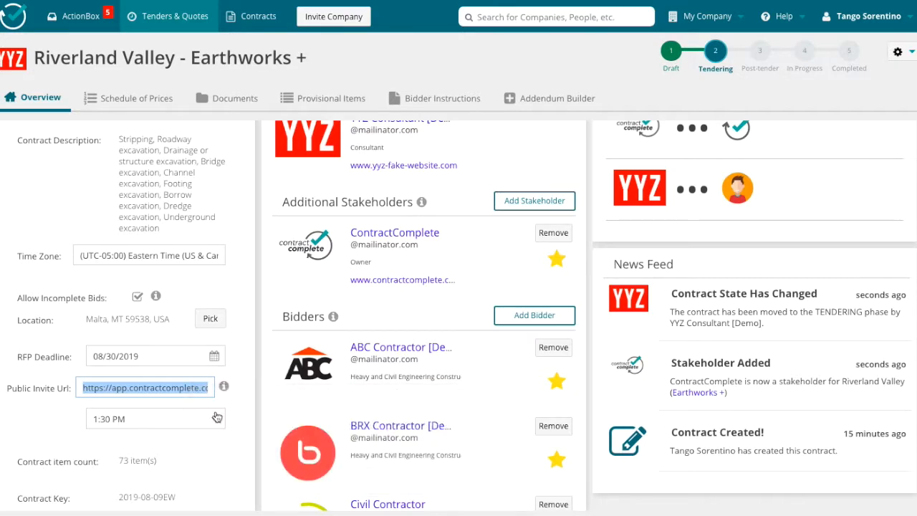
{"action": "scroll", "coordinate": [242, 251], "scroll_direction": "up", "scroll_amount": 1}
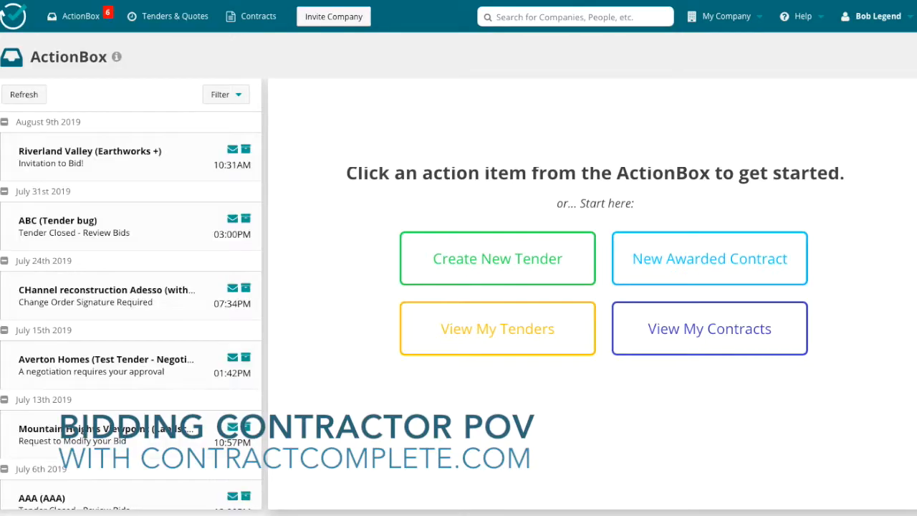
As the bidding contractor, open the contract from the Riverland Valley (Earthworks +) bid invitation and choose not to encrypt the bid.
{"action": "left_click", "coordinate": [136, 163]}
{"action": "scroll", "coordinate": [556, 283], "scroll_direction": "down", "scroll_amount": 2}
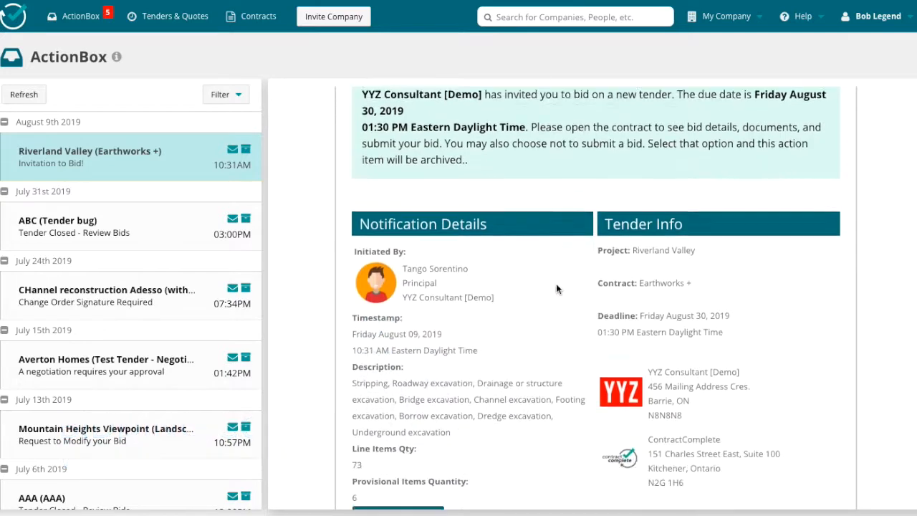
{"action": "scroll", "coordinate": [556, 284], "scroll_direction": "up", "scroll_amount": 1}
{"action": "scroll", "coordinate": [556, 285], "scroll_direction": "down", "scroll_amount": 3}
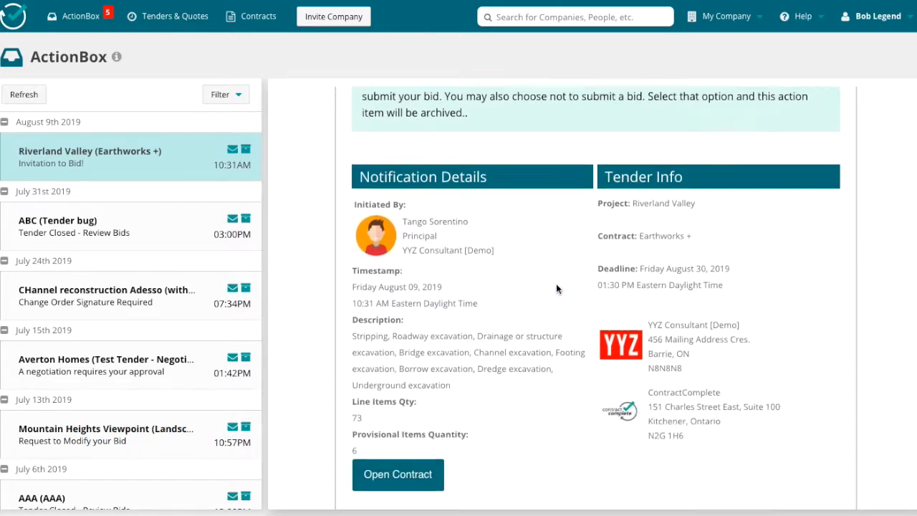
{"action": "left_click", "coordinate": [420, 360]}
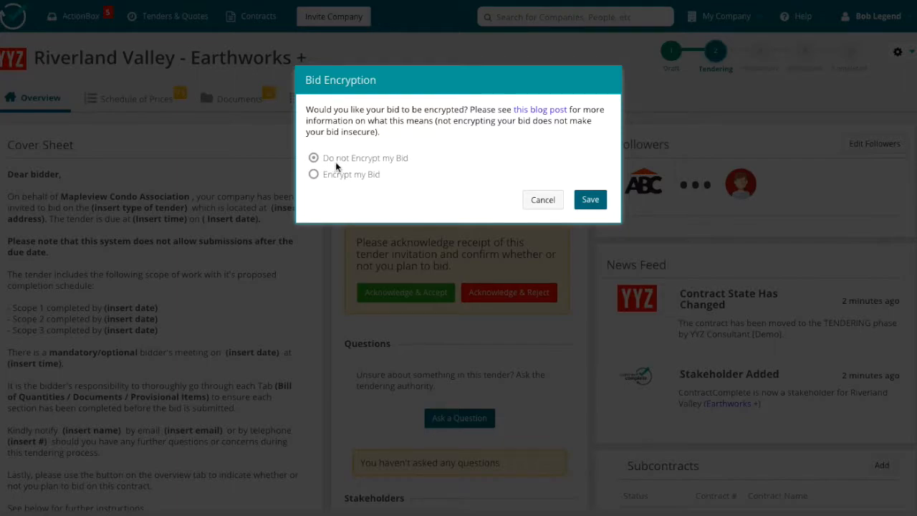
{"action": "left_click", "coordinate": [589, 201]}
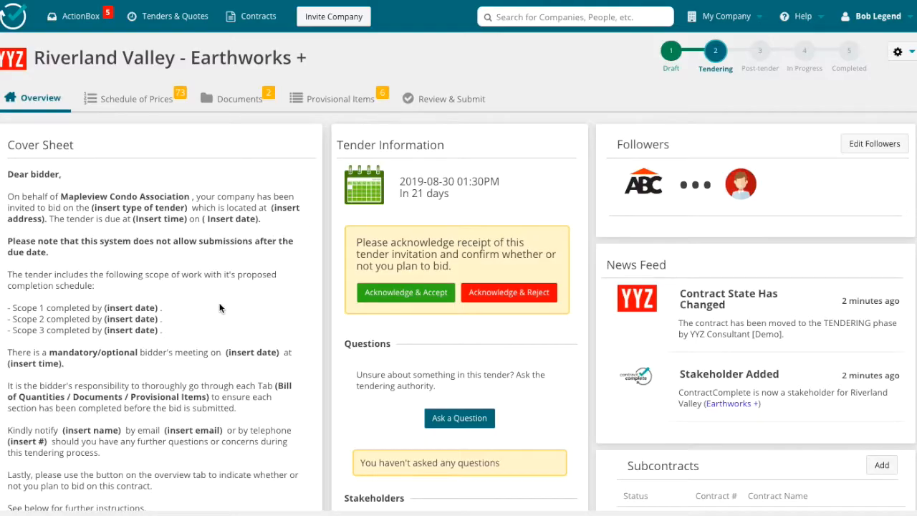
Examine the bidder's cover sheet with the tender information and the unpriced schedule of prices.
{"action": "scroll", "coordinate": [219, 308], "scroll_direction": "down", "scroll_amount": 3}
{"action": "scroll", "coordinate": [219, 308], "scroll_direction": "up", "scroll_amount": 3}
{"action": "left_click", "coordinate": [152, 100]}
{"action": "scroll", "coordinate": [659, 324], "scroll_direction": "down", "scroll_amount": 10}
{"action": "scroll", "coordinate": [657, 321], "scroll_direction": "up", "scroll_amount": 10}
Examine the linked bidding form, the GR2.pdf drawing, the provisional items and the submission check-list.
{"action": "left_click", "coordinate": [237, 98]}
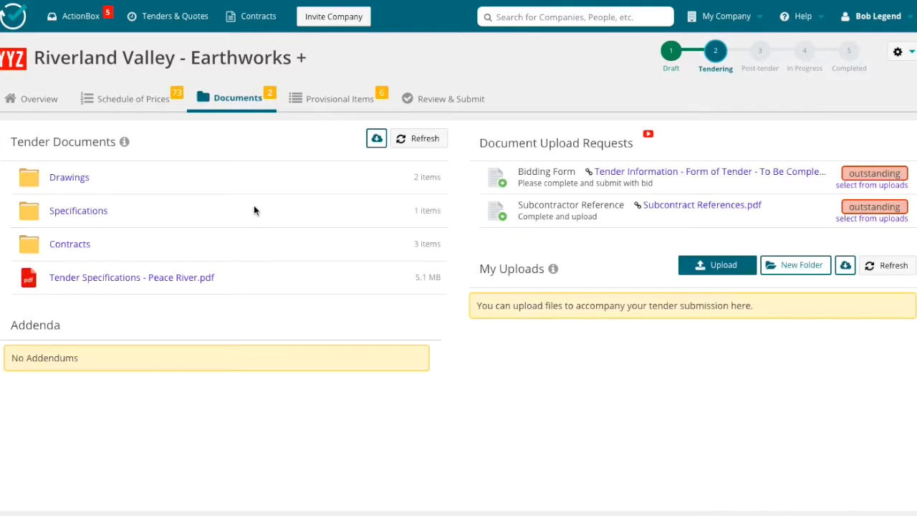
{"action": "left_click", "coordinate": [653, 172]}
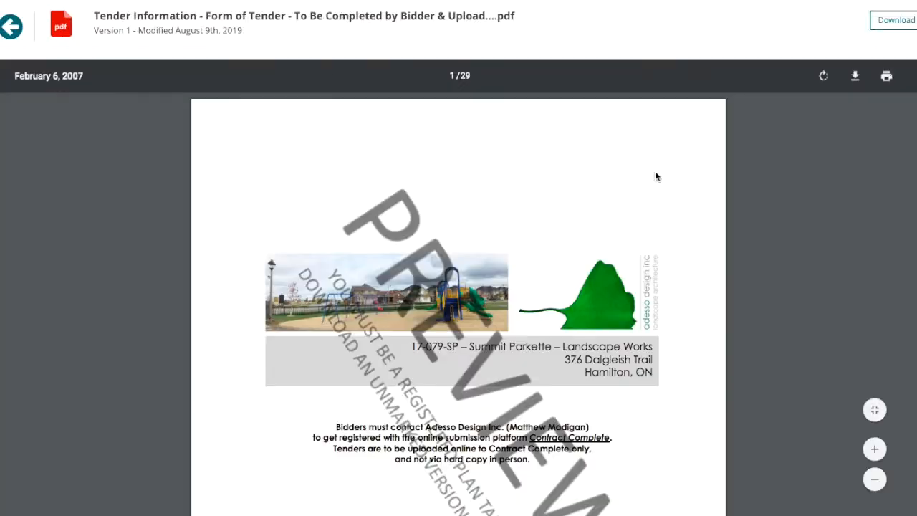
{"action": "left_click", "coordinate": [11, 26]}
{"action": "left_click", "coordinate": [70, 177]}
{"action": "left_click", "coordinate": [71, 178]}
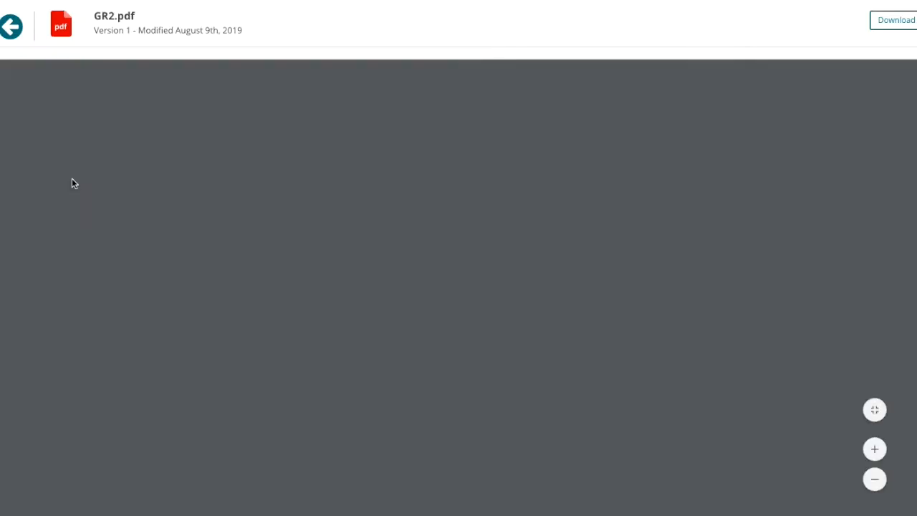
{"action": "scroll", "coordinate": [181, 208], "scroll_direction": "down", "scroll_amount": 1}
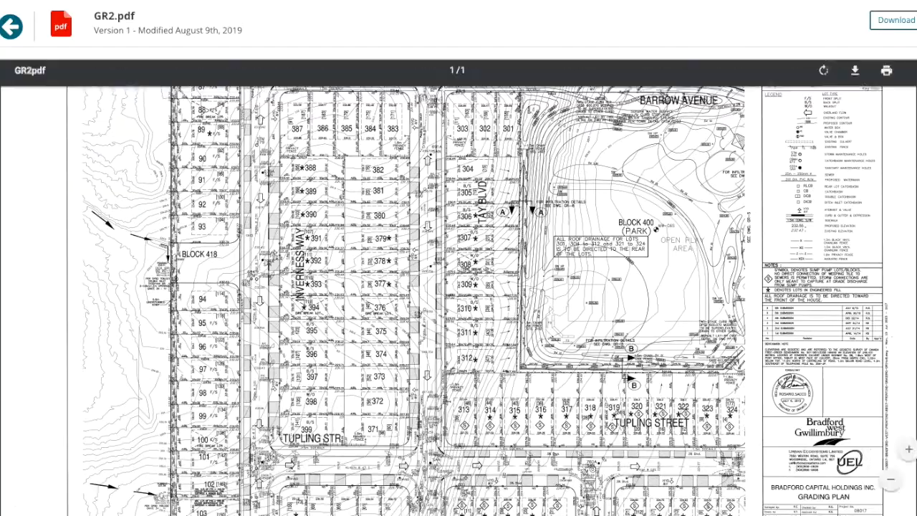
{"action": "left_click", "coordinate": [12, 27]}
{"action": "left_click", "coordinate": [308, 100]}
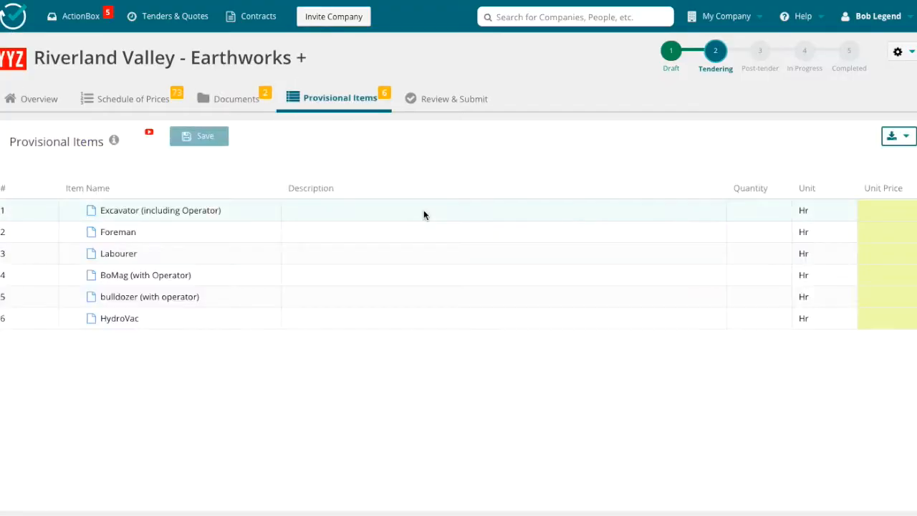
{"action": "left_click", "coordinate": [450, 100]}
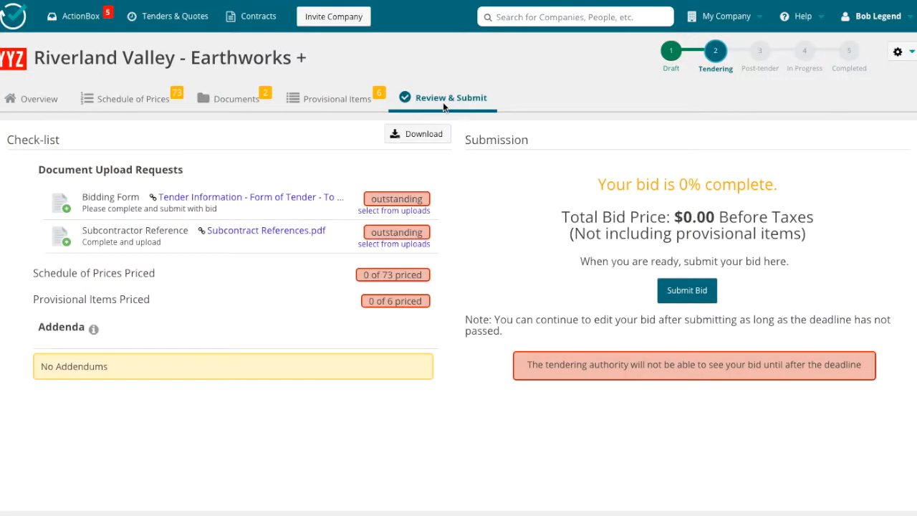
Set the unit prices of Provide insurance bonding to 10000 and Mobilization and demobilization to 1245 in the schedule of prices and save them.
{"action": "left_click", "coordinate": [115, 100]}
{"action": "left_click", "coordinate": [770, 232]}
{"action": "type", "text": "10000"}
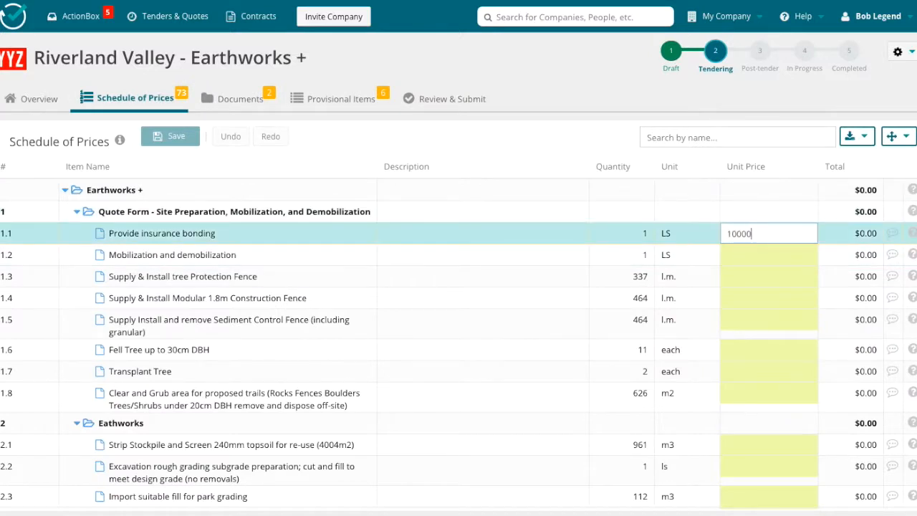
{"action": "key", "text": "Return"}
{"action": "left_click", "coordinate": [786, 274]}
{"action": "left_click", "coordinate": [777, 256]}
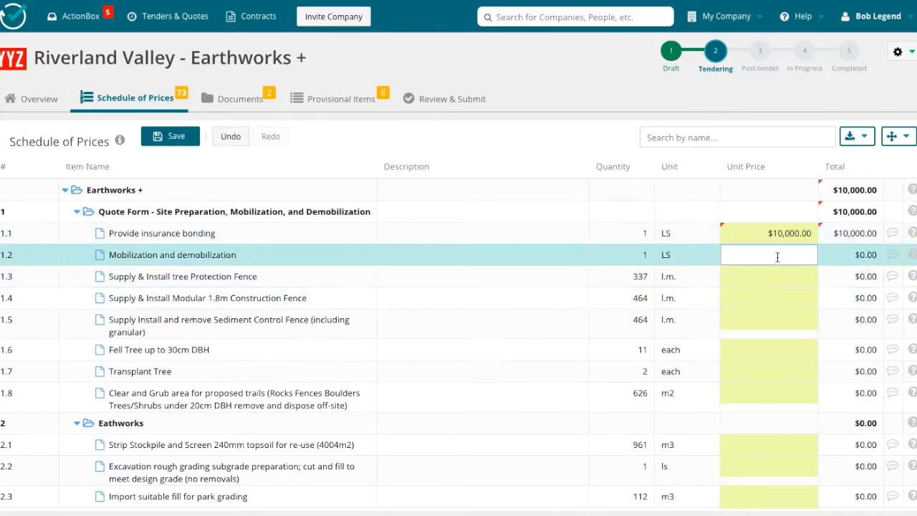
{"action": "key", "text": "Return"}
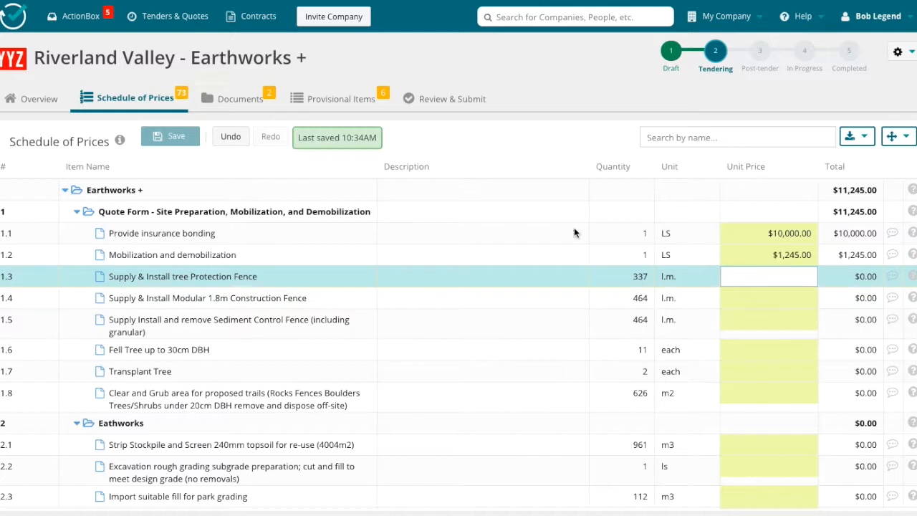
Price the provisional items at 122 for excavator, 54 foreman, 45 labourer, 111 BoMag, 132 bulldozer and 76 HydroVac, and save them.
{"action": "left_click", "coordinate": [251, 104]}
{"action": "left_click", "coordinate": [339, 98]}
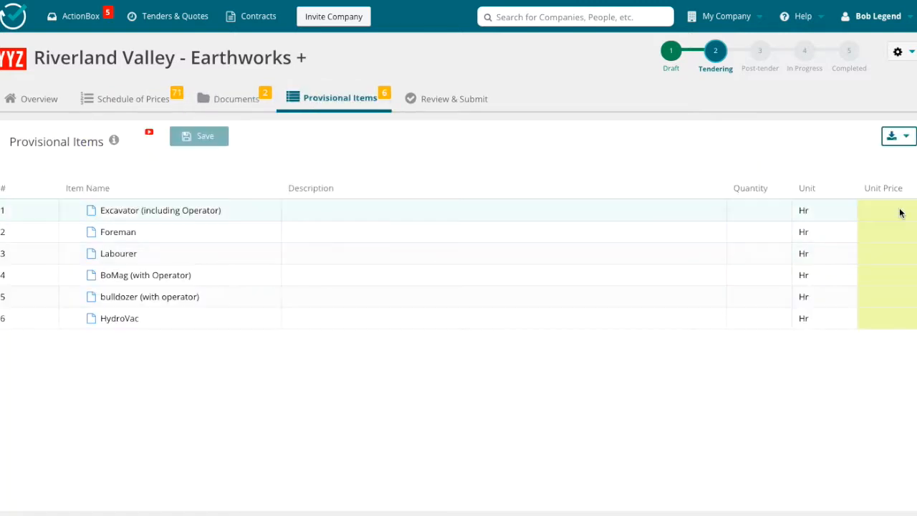
{"action": "left_click", "coordinate": [900, 210]}
{"action": "type", "text": "122"}
{"action": "key", "text": "Return"}
{"action": "type", "text": "54"}
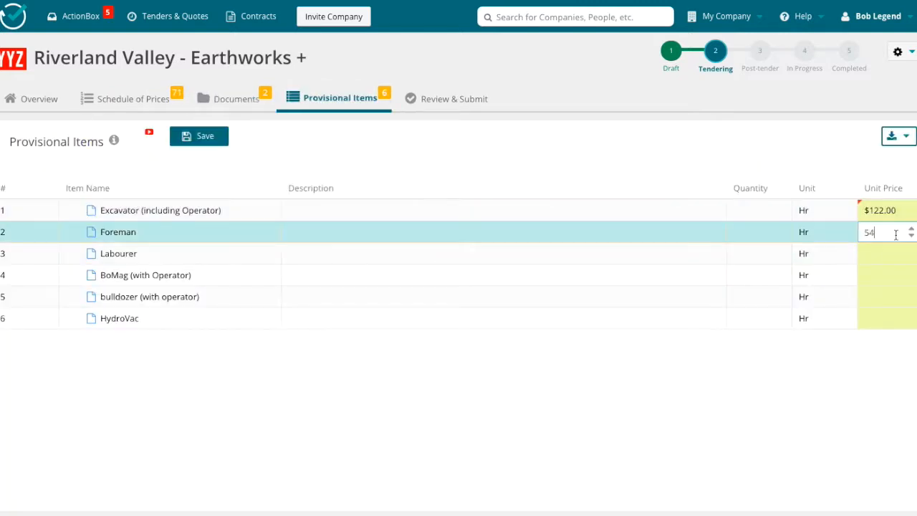
{"action": "key", "text": "Return"}
{"action": "type", "text": "45"}
{"action": "key", "text": "Return"}
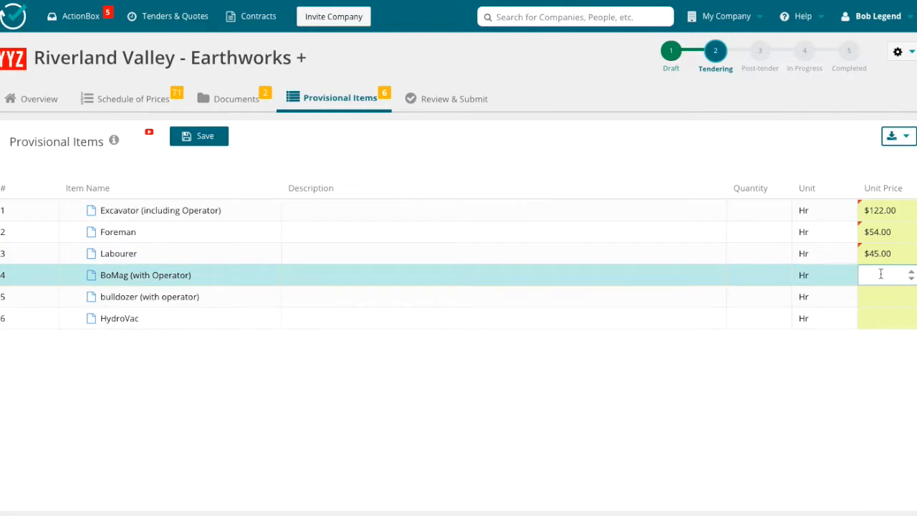
{"action": "key", "text": "Return"}
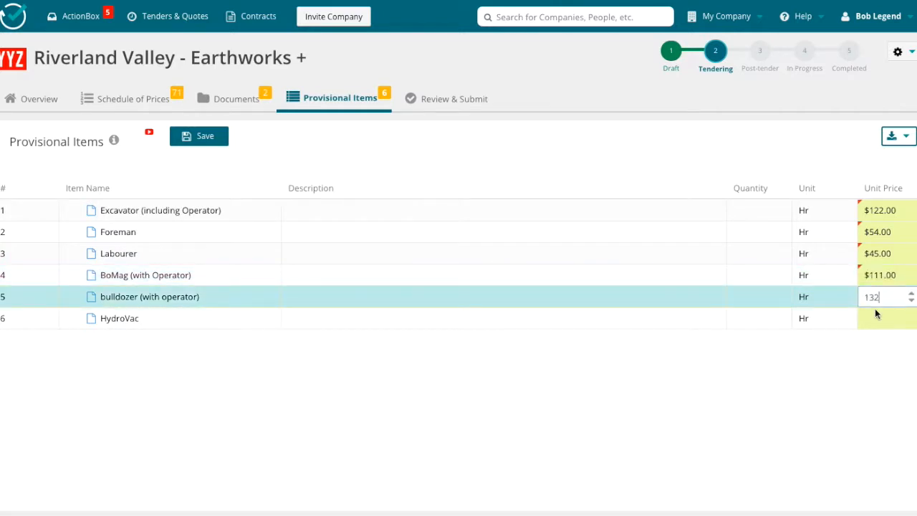
{"action": "key", "text": "Return"}
{"action": "left_click", "coordinate": [205, 136]}
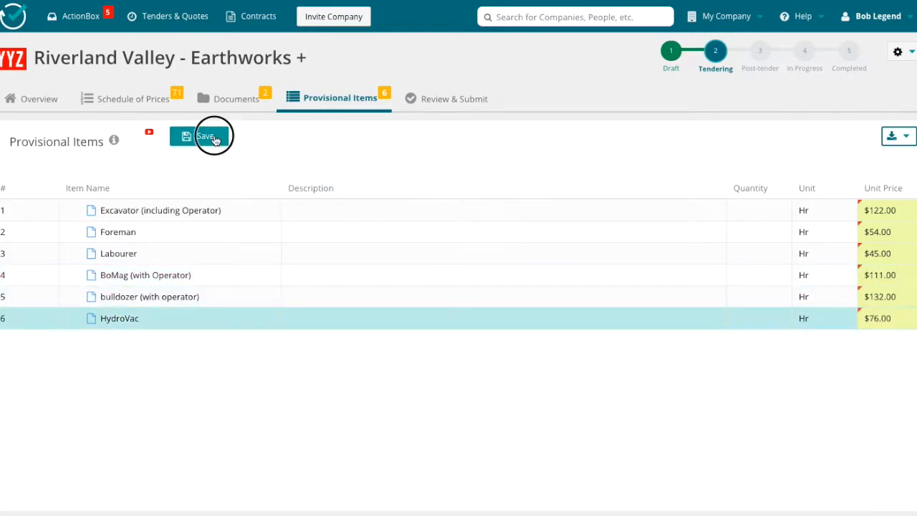
Upload T2019-183 Bid Document.pdf for the Subcontractor Reference request in the bid's review check-list.
{"action": "left_click", "coordinate": [452, 98]}
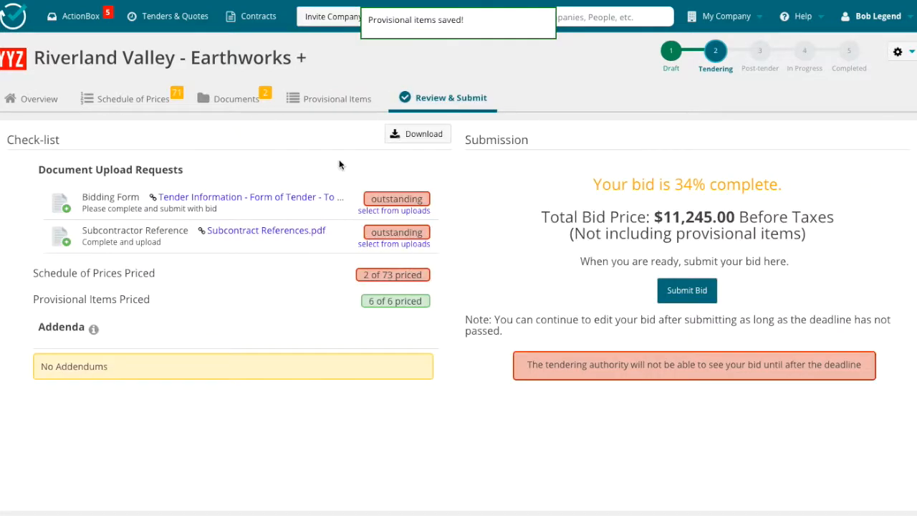
{"action": "left_click", "coordinate": [394, 211]}
{"action": "left_click", "coordinate": [325, 143]}
{"action": "left_click", "coordinate": [592, 179]}
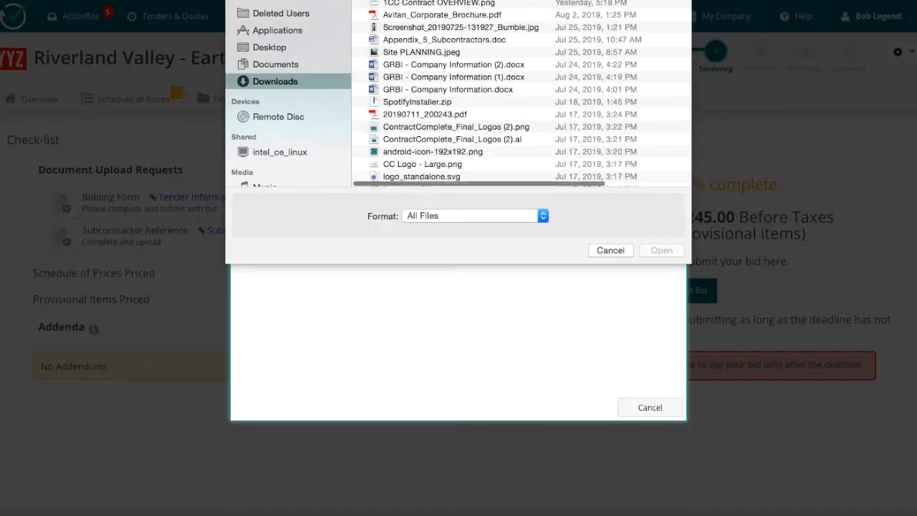
{"action": "scroll", "coordinate": [511, 17], "scroll_direction": "down", "scroll_amount": 10}
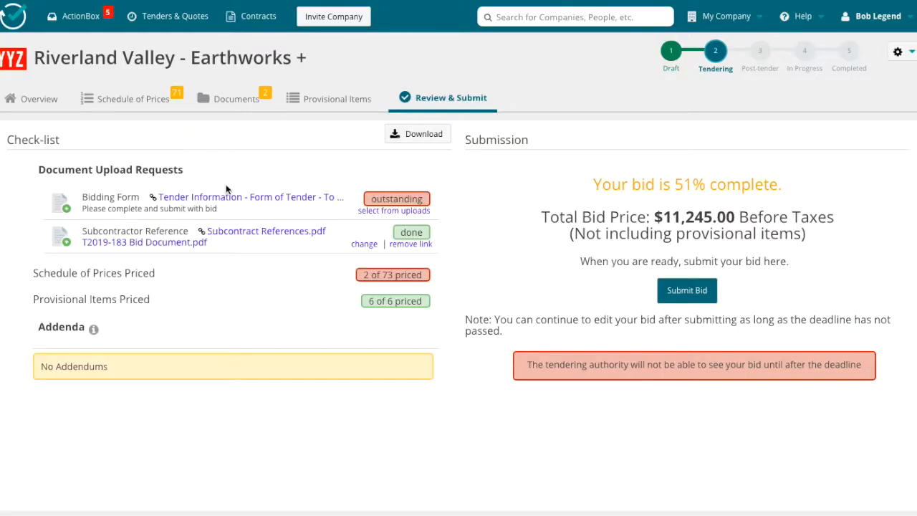
Set the unit price of item 2.1, Strip Stockpile and Screen 240mm topsoil, to 34, save it and review the bid submission.
{"action": "left_click", "coordinate": [136, 99]}
{"action": "scroll", "coordinate": [738, 333], "scroll_direction": "down", "scroll_amount": 1}
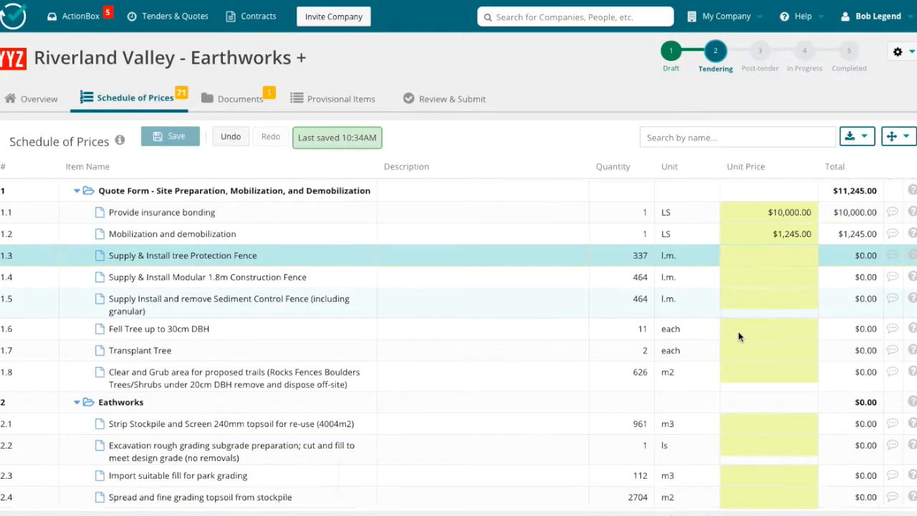
{"action": "scroll", "coordinate": [738, 331], "scroll_direction": "down", "scroll_amount": 3}
{"action": "left_click", "coordinate": [771, 308]}
{"action": "type", "text": "34"}
{"action": "key", "text": "Return"}
{"action": "left_click", "coordinate": [170, 136]}
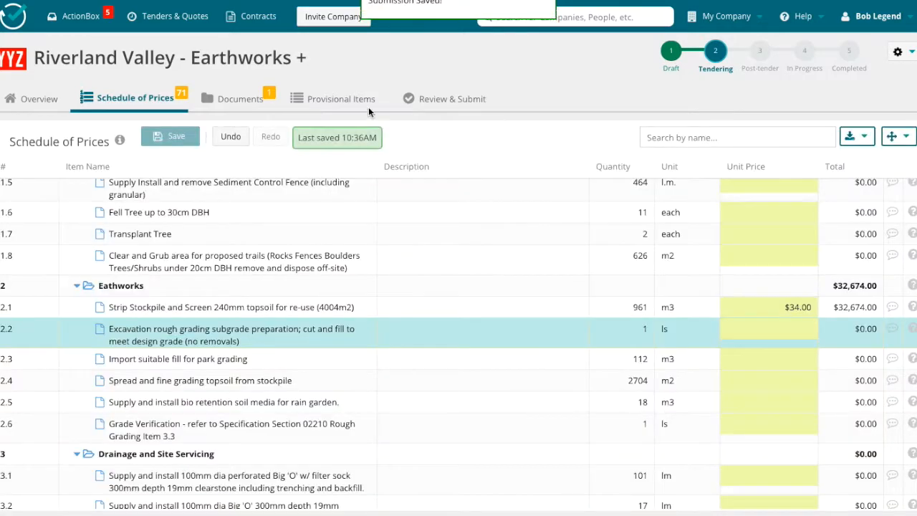
{"action": "left_click", "coordinate": [426, 99]}
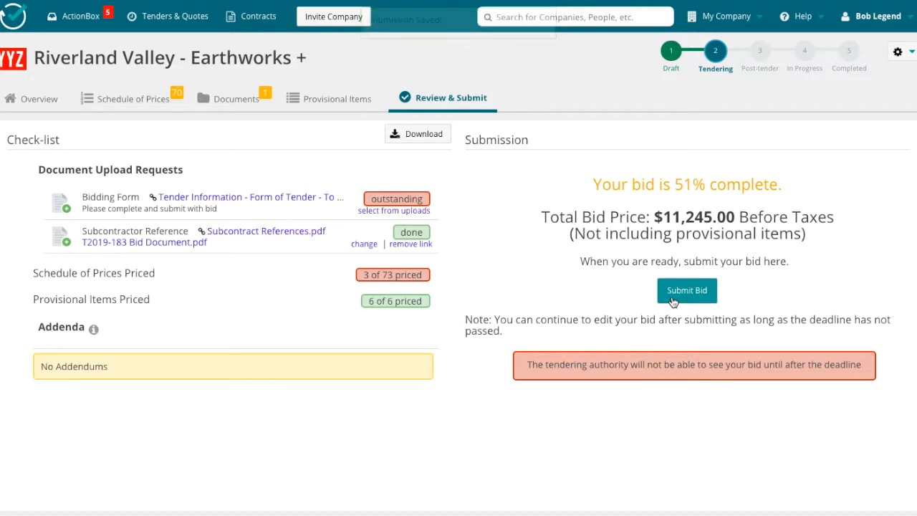
Add the qualification note "3 year erosion warranty" to the Strip Stockpile and Screen 240mm topsoil item in the schedule of prices.
{"action": "left_click", "coordinate": [136, 99]}
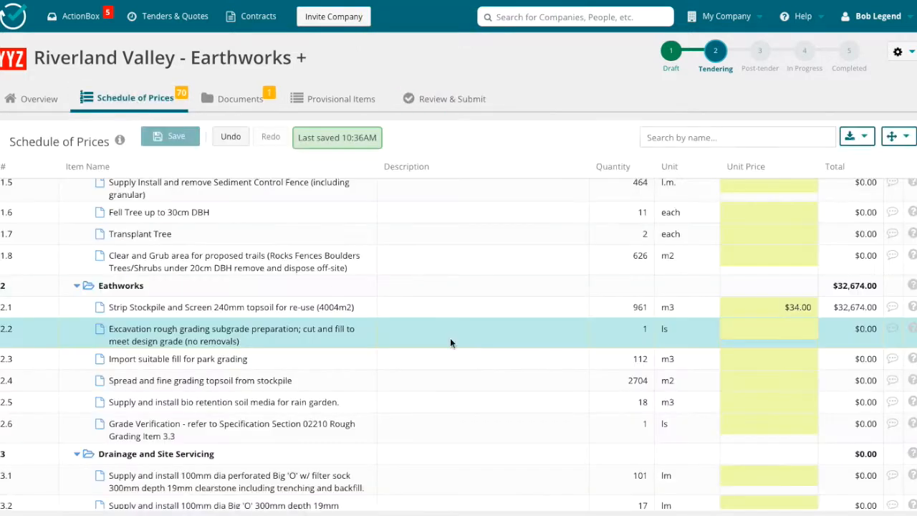
{"action": "left_click", "coordinate": [891, 307]}
{"action": "left_click", "coordinate": [795, 354]}
{"action": "type", "text": "3 year erosion warranty"}
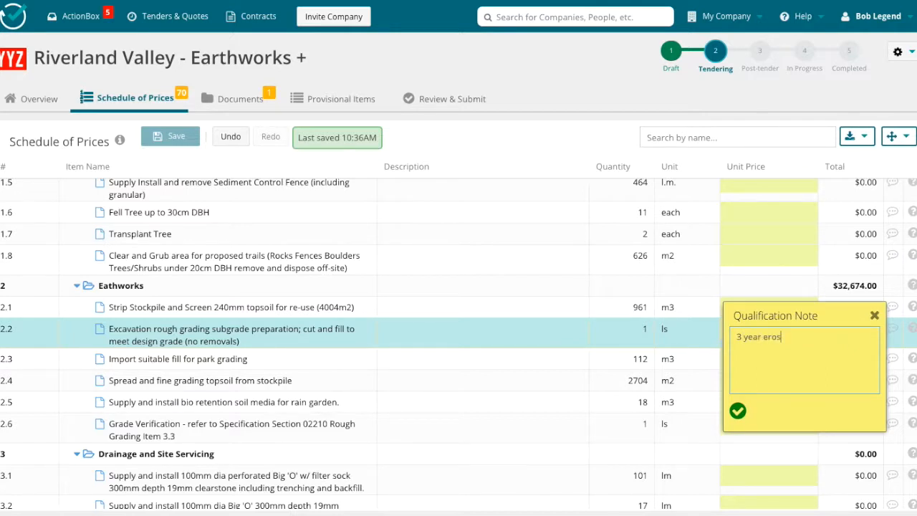
{"action": "left_click", "coordinate": [736, 410]}
Submit the question "Is material supplied?" about the Strip Stockpile and Screen 240mm topsoil item.
{"action": "left_click", "coordinate": [911, 307]}
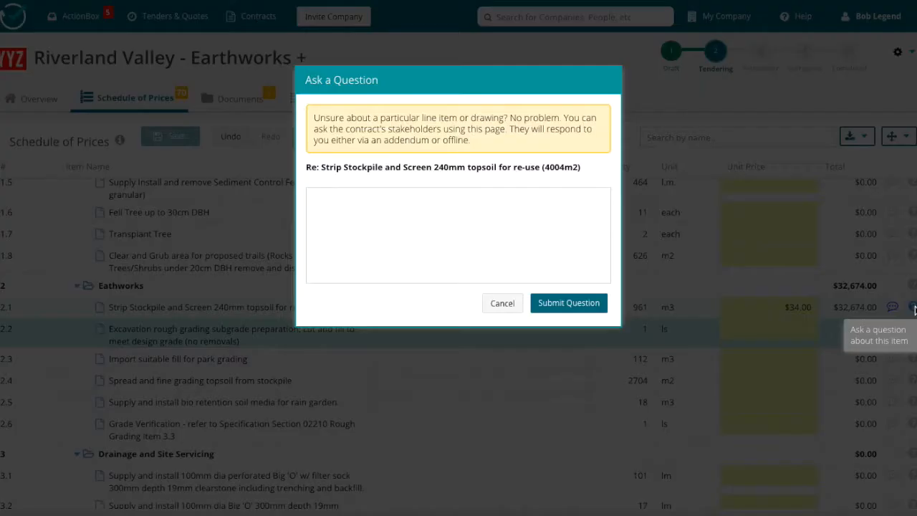
{"action": "left_click", "coordinate": [404, 222]}
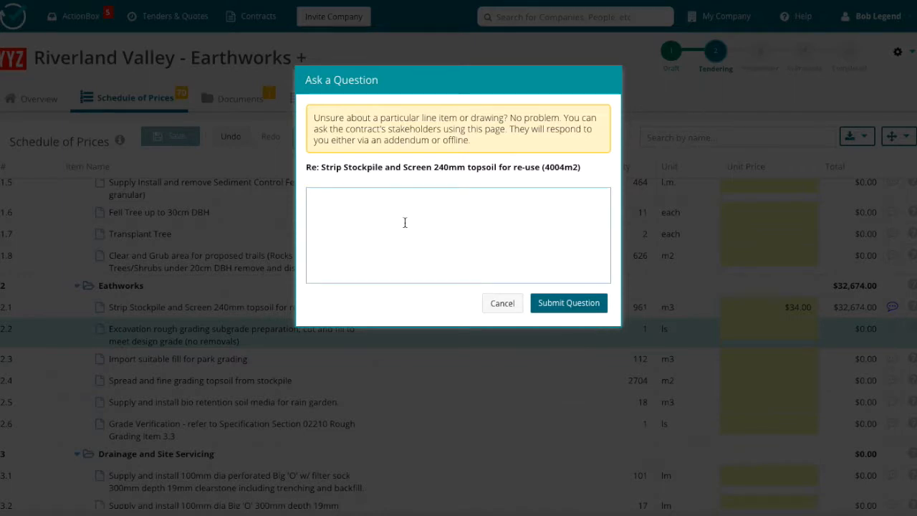
{"action": "type", "text": "Is material supplied?"}
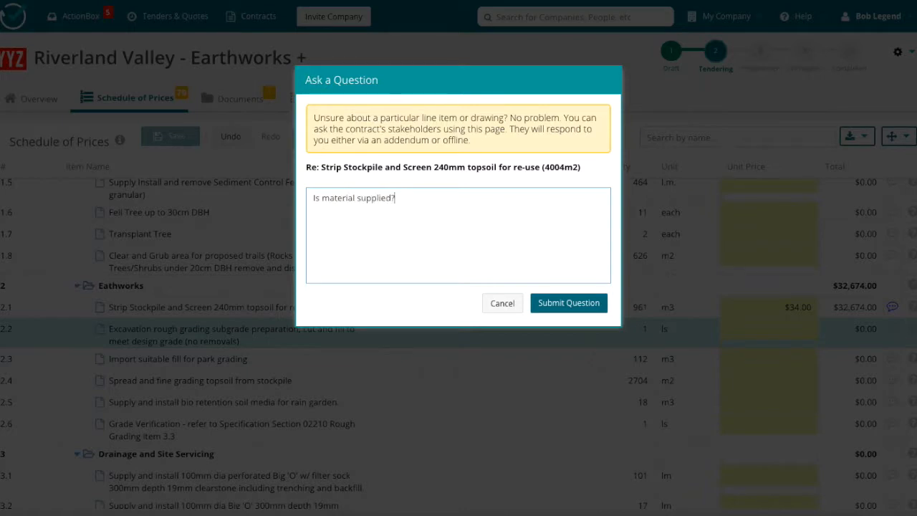
{"action": "left_click", "coordinate": [564, 302]}
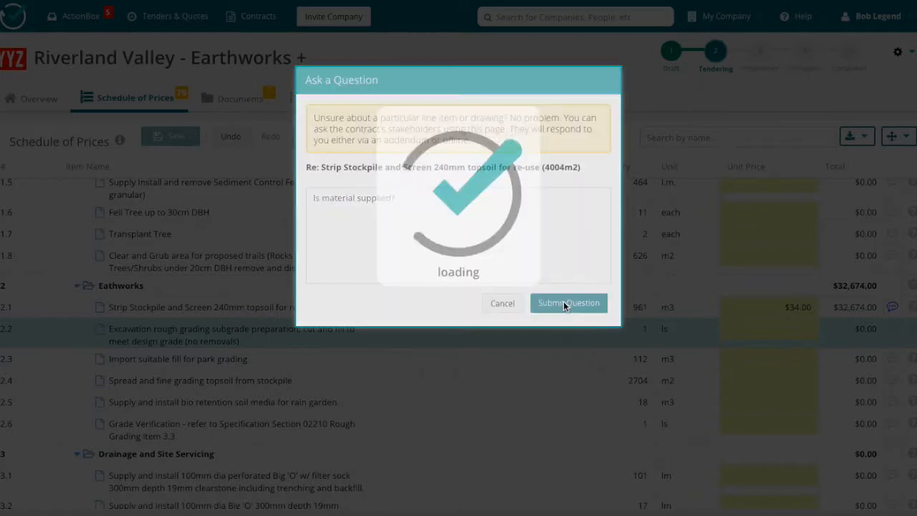
{"action": "left_click", "coordinate": [457, 284]}
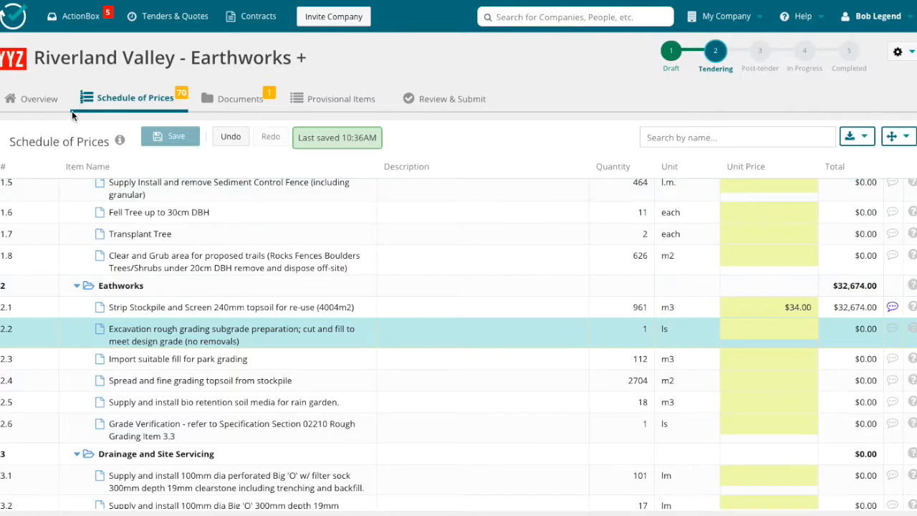
Submit the general tender question "Can you please provide a Geo site report?" from the contract overview.
{"action": "left_click", "coordinate": [40, 98]}
{"action": "scroll", "coordinate": [459, 243], "scroll_direction": "down", "scroll_amount": 3}
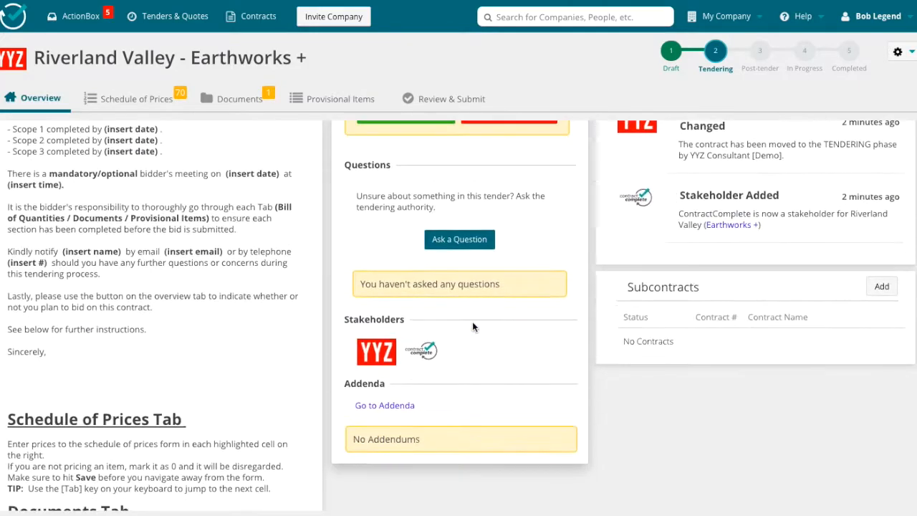
{"action": "left_click", "coordinate": [471, 239]}
{"action": "left_click", "coordinate": [389, 197]}
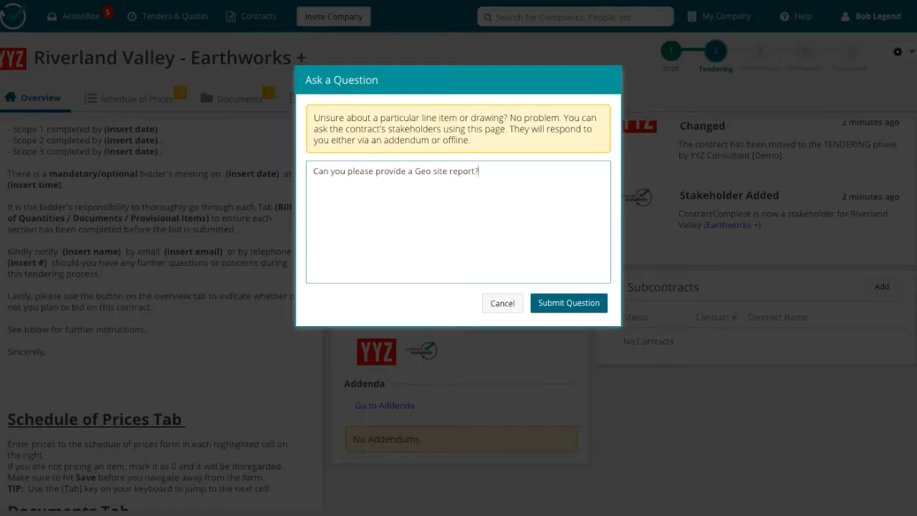
{"action": "left_click", "coordinate": [573, 303]}
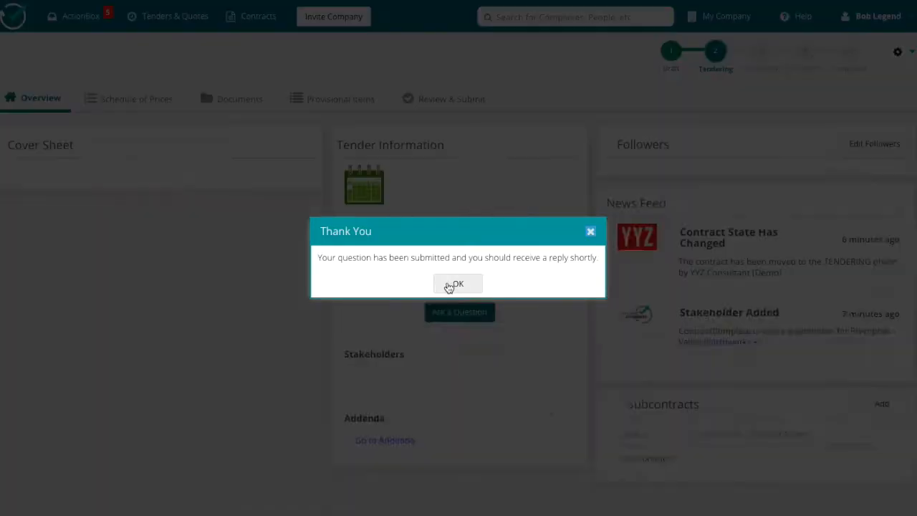
{"action": "left_click", "coordinate": [448, 286]}
{"action": "scroll", "coordinate": [523, 373], "scroll_direction": "up", "scroll_amount": 1}
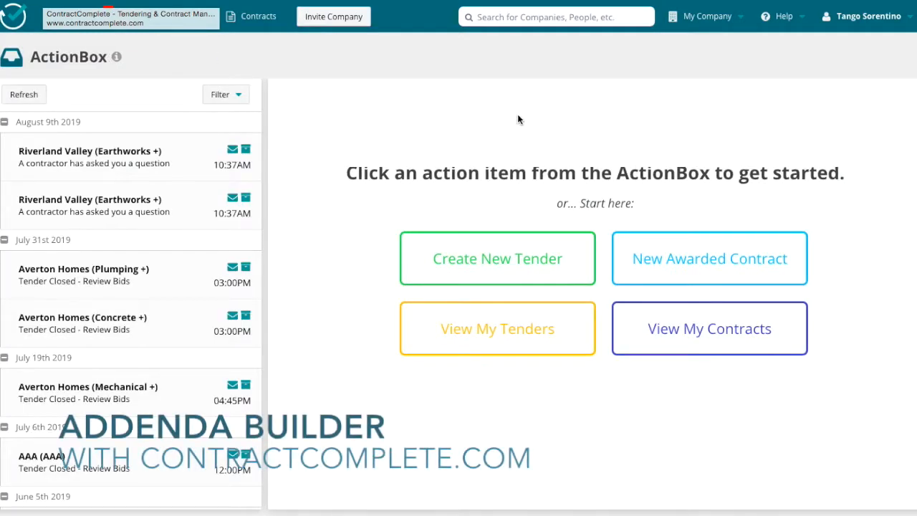
As the tendering consultant, open the latest Riverland Valley bidder question notification and go to the Questions list in its contract.
{"action": "left_click", "coordinate": [114, 165]}
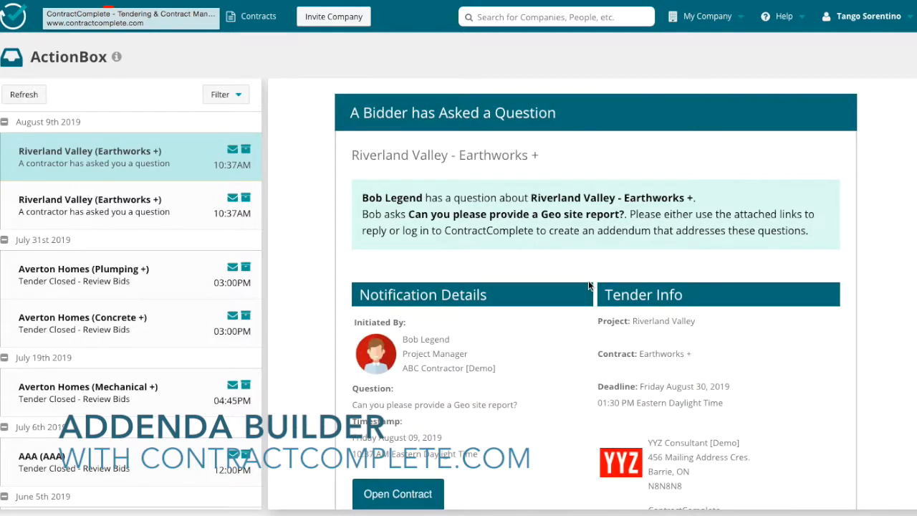
{"action": "scroll", "coordinate": [588, 285], "scroll_direction": "down", "scroll_amount": 3}
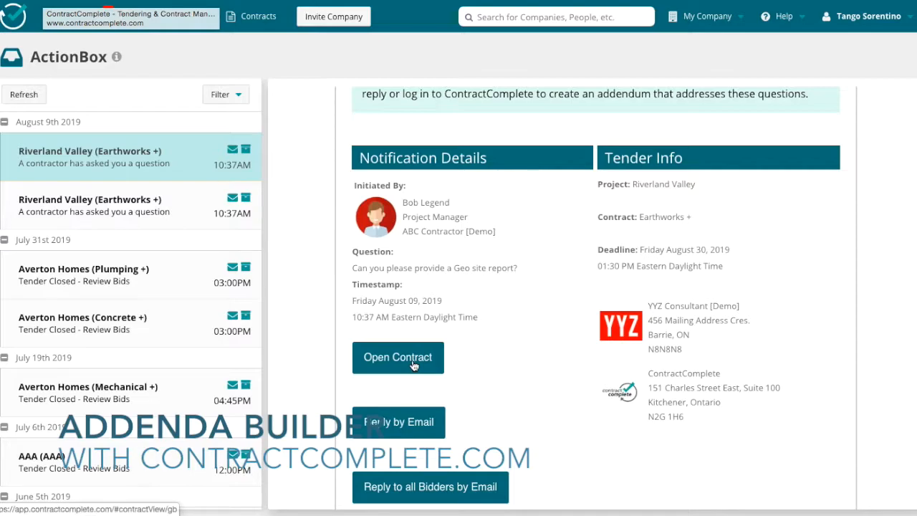
{"action": "left_click", "coordinate": [413, 366]}
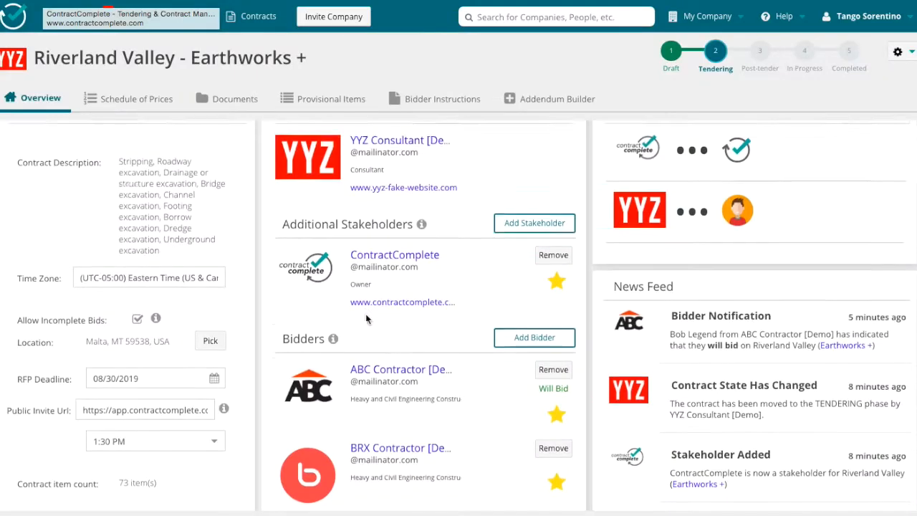
{"action": "scroll", "coordinate": [366, 316], "scroll_direction": "down", "scroll_amount": 2}
{"action": "scroll", "coordinate": [366, 315], "scroll_direction": "up", "scroll_amount": 2}
{"action": "scroll", "coordinate": [366, 315], "scroll_direction": "down", "scroll_amount": 4}
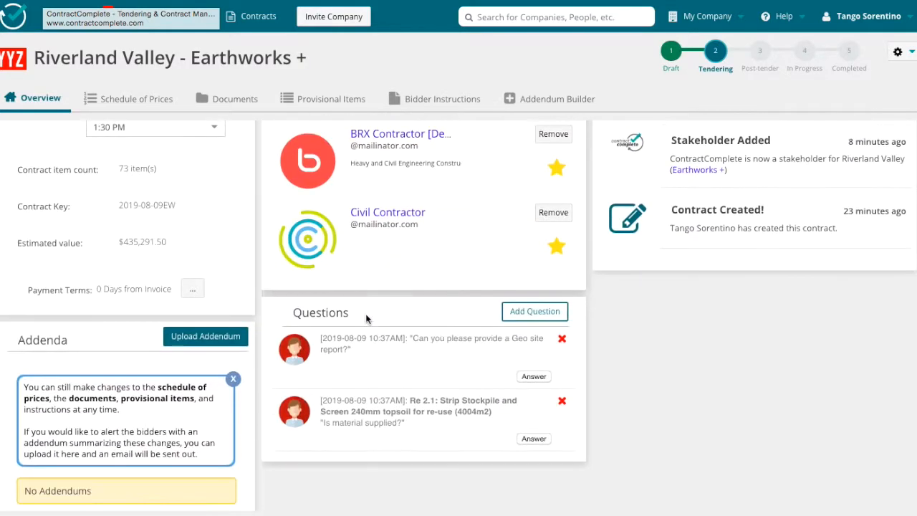
Answer the Geo site report question with "Yes! Please see the document folder." and save it.
{"action": "left_click", "coordinate": [533, 376]}
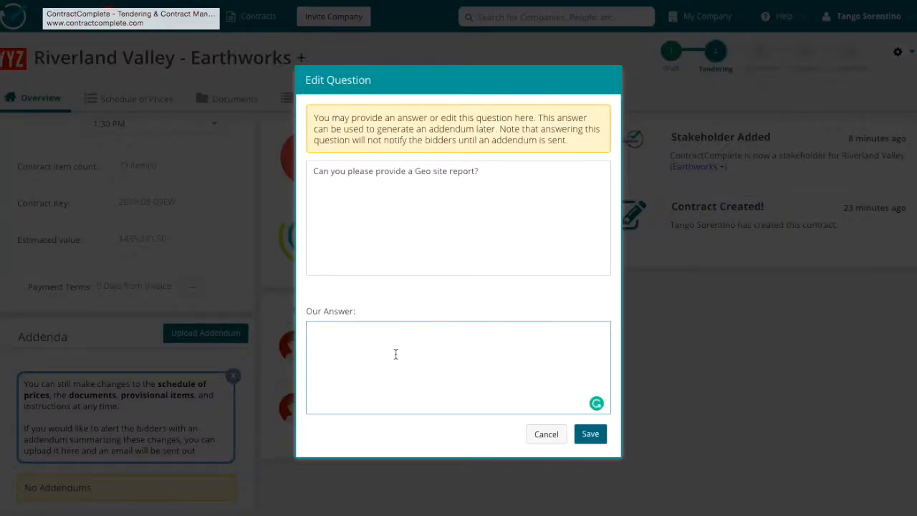
{"action": "type", "text": "Yes! Please see document folder."}
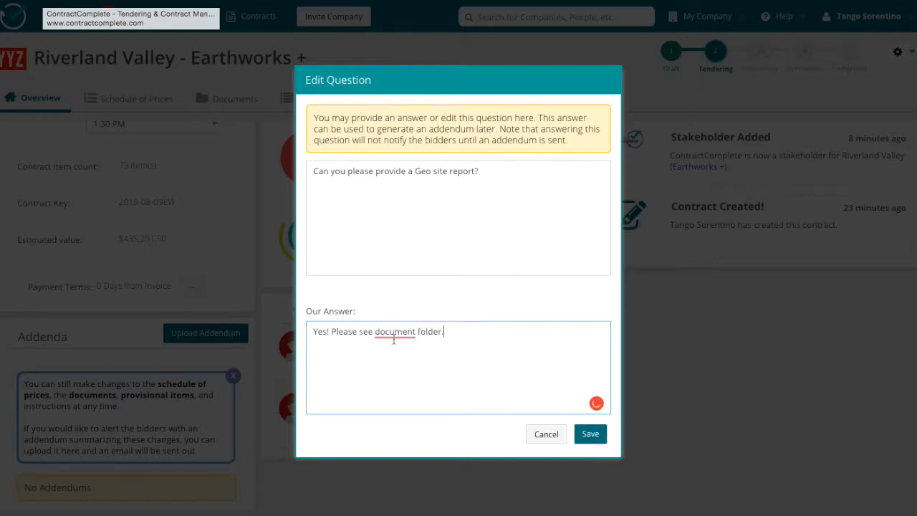
{"action": "mouse_move", "coordinate": [394, 333]}
{"action": "left_click", "coordinate": [416, 370]}
{"action": "left_click", "coordinate": [586, 434]}
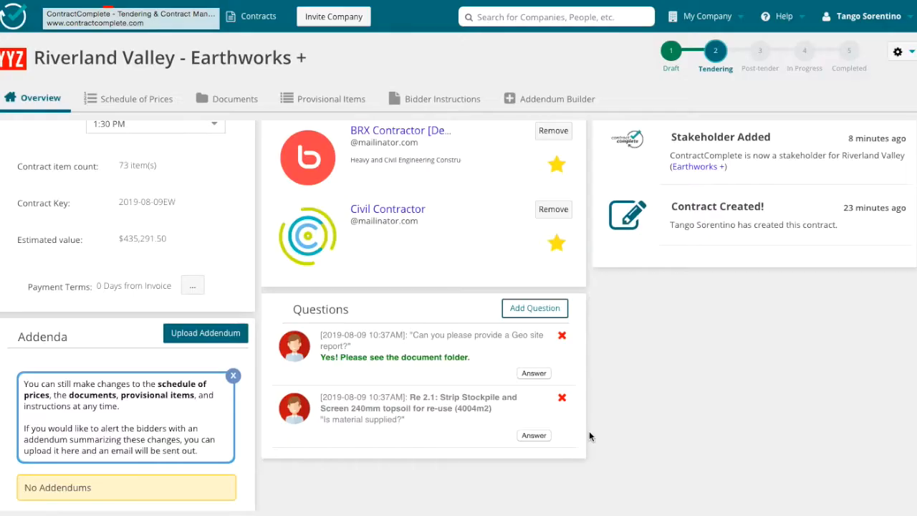
Answer the "Is material supplied?" question with "No material required." and save it.
{"action": "left_click", "coordinate": [534, 435]}
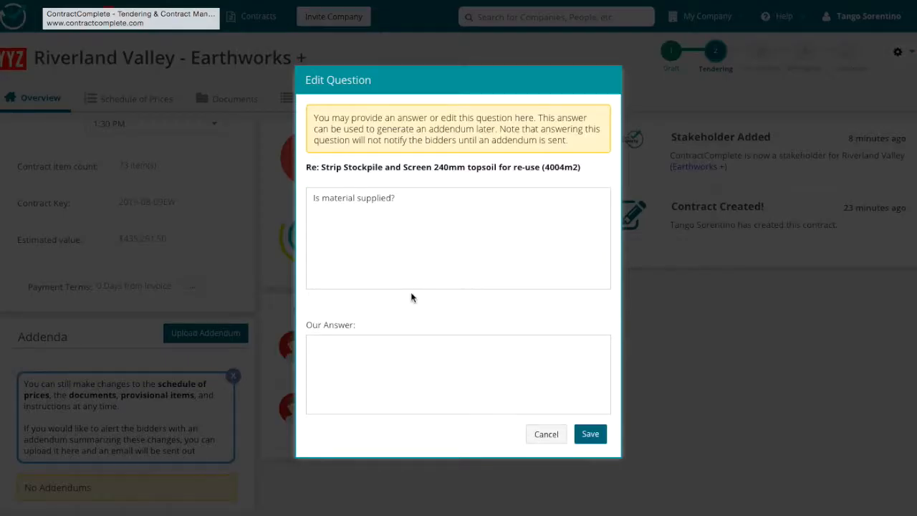
{"action": "left_click", "coordinate": [376, 360]}
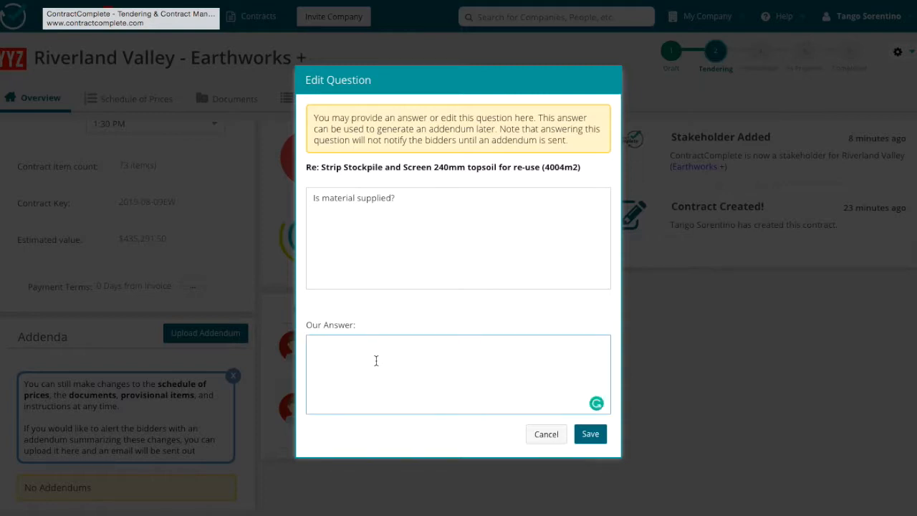
{"action": "type", "text": "No material required."}
{"action": "left_click", "coordinate": [591, 434]}
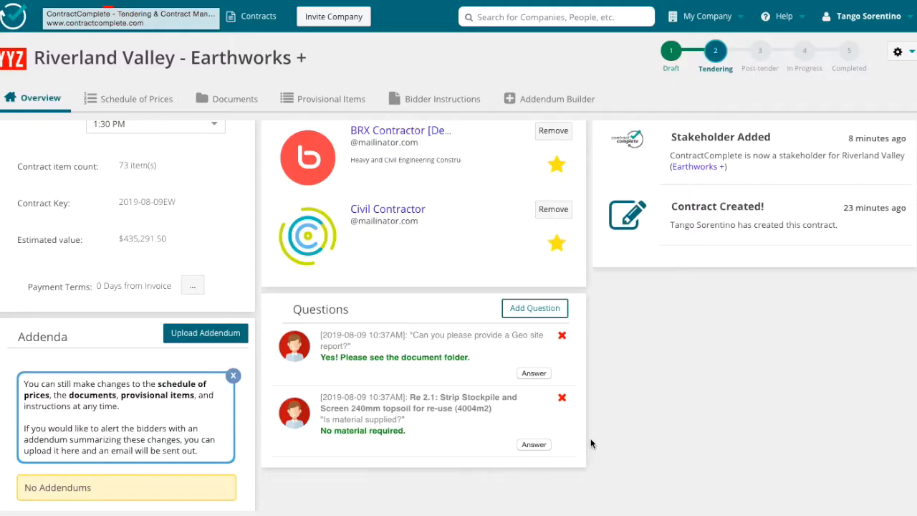
Lock the budgeted unit prices of items 1.1 Provide insurance bonding and 1.2 Mobilization and demobilization in the schedule of prices.
{"action": "left_click", "coordinate": [133, 98]}
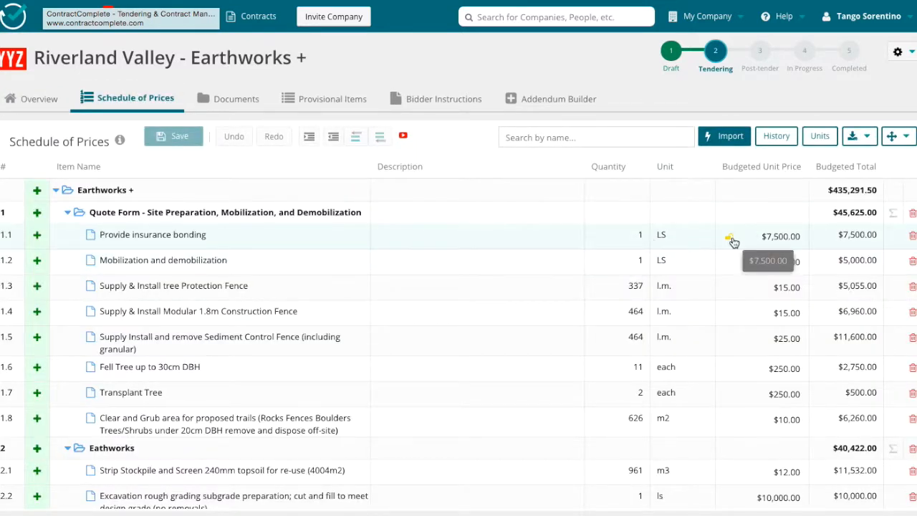
{"action": "left_click", "coordinate": [729, 237]}
{"action": "left_click", "coordinate": [729, 262]}
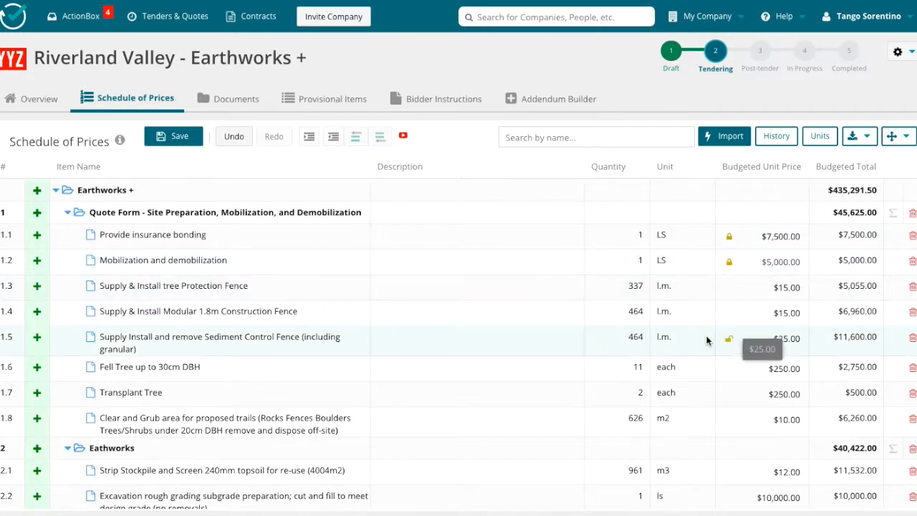
{"action": "scroll", "coordinate": [707, 339], "scroll_direction": "down", "scroll_amount": 3}
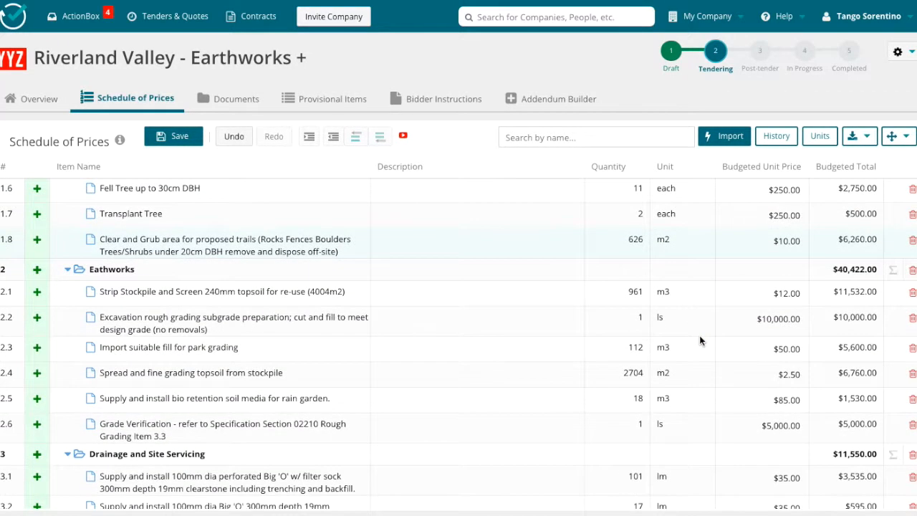
{"action": "scroll", "coordinate": [699, 335], "scroll_direction": "up", "scroll_amount": 3}
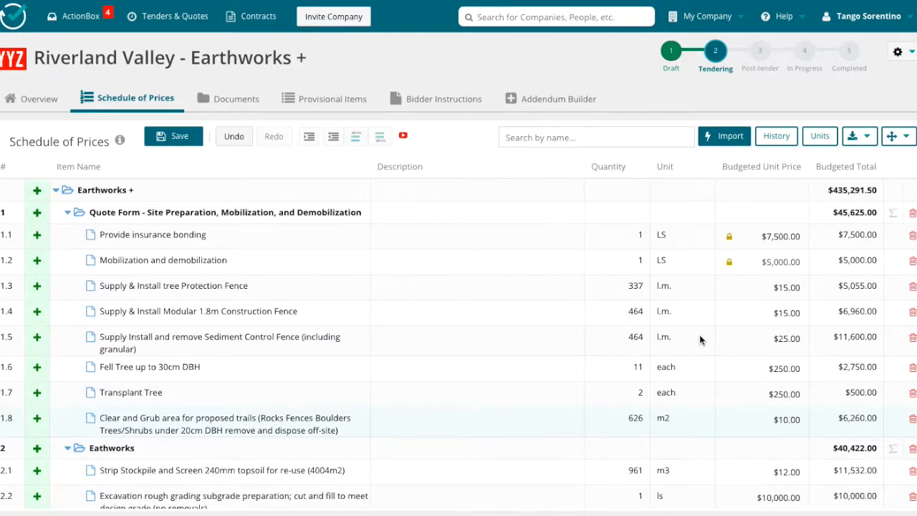
Add a new provisional item named "Hydroseed perimeter" to the contract.
{"action": "left_click", "coordinate": [315, 99]}
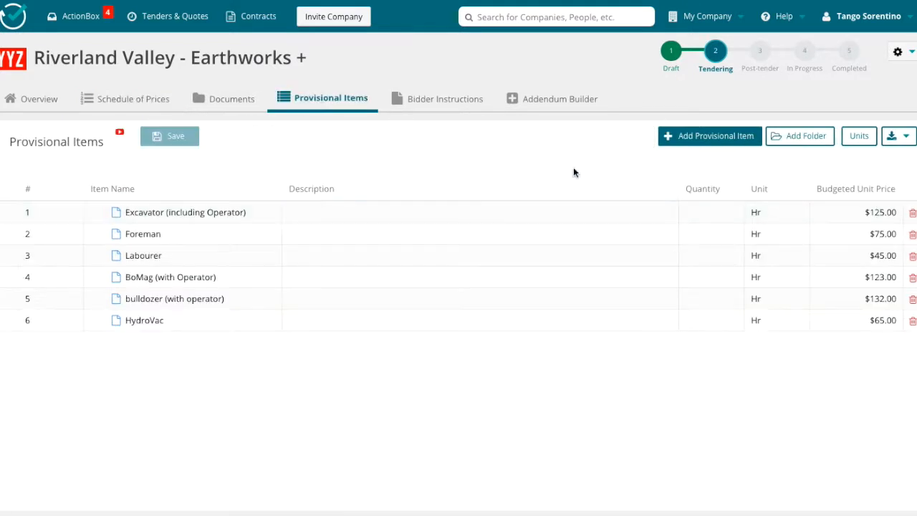
{"action": "left_click", "coordinate": [679, 137]}
{"action": "type", "text": "Hydroseed"}
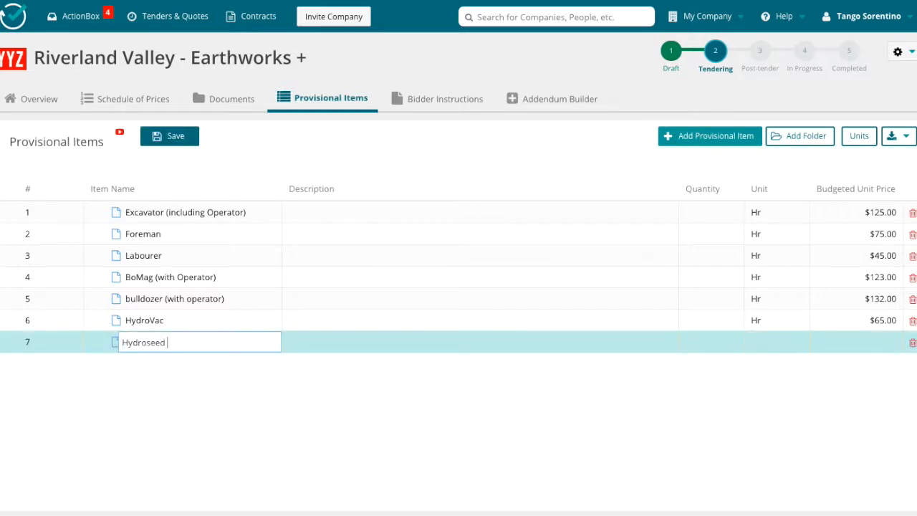
{"action": "type", "text": " perimeter"}
Give the Hydroseed perimeter item the unit M2 and a budgeted unit price of 22, and save the provisional items.
{"action": "left_click", "coordinate": [764, 343]}
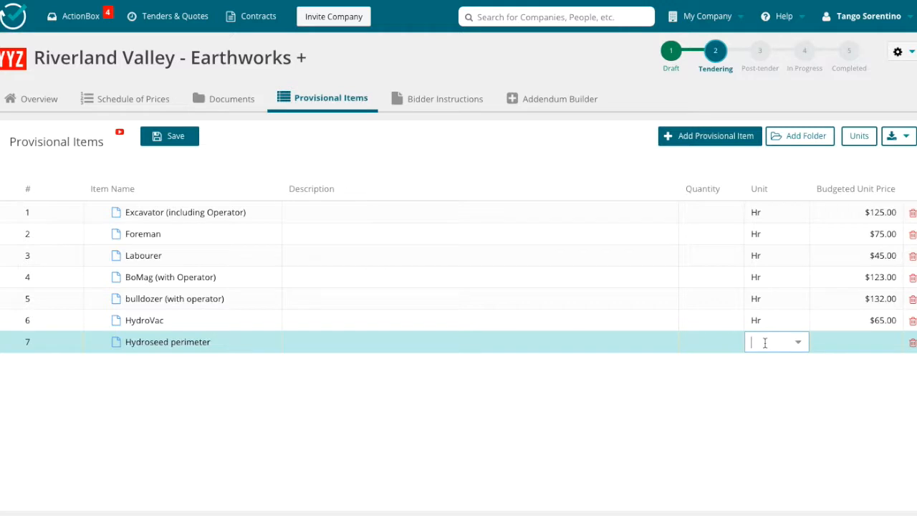
{"action": "type", "text": "m"}
{"action": "left_click", "coordinate": [769, 381]}
{"action": "left_click", "coordinate": [858, 342]}
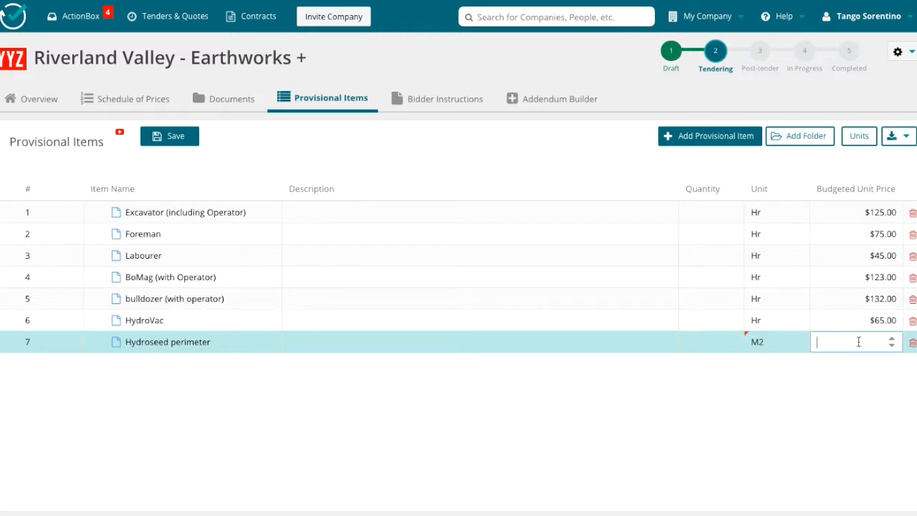
{"action": "type", "text": "22"}
{"action": "key", "text": "Return"}
{"action": "left_click", "coordinate": [156, 136]}
Upload Capture.pdf from the Downloads folder to the contract's documents.
{"action": "left_click", "coordinate": [234, 108]}
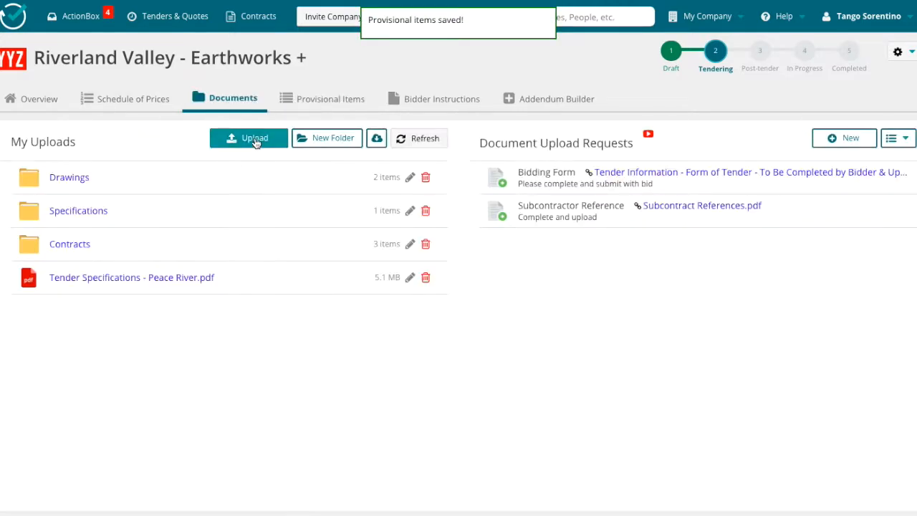
{"action": "left_click", "coordinate": [247, 141]}
{"action": "left_click", "coordinate": [604, 337]}
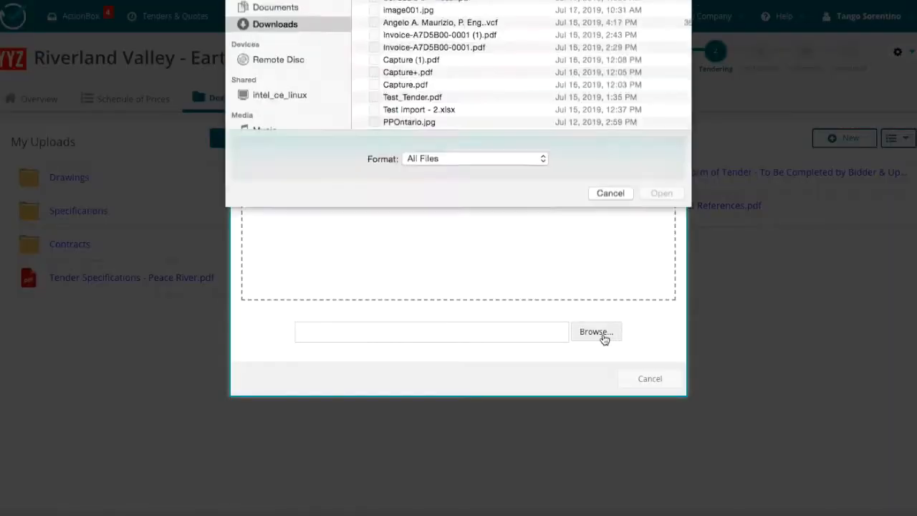
{"action": "left_click", "coordinate": [415, 145]}
{"action": "left_click", "coordinate": [666, 252]}
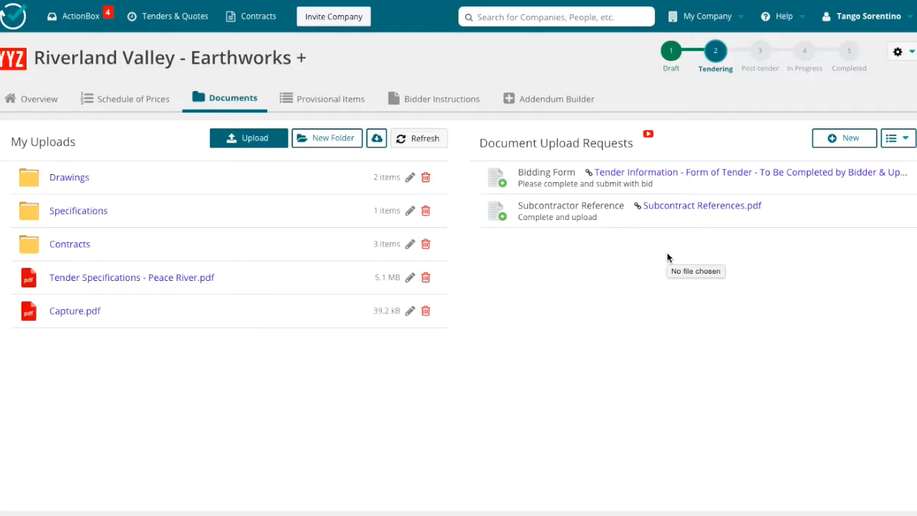
Delete item 1.7 Transplant Tree from the schedule of prices, set item 2.1's quantity to 1278 and save.
{"action": "left_click", "coordinate": [132, 99]}
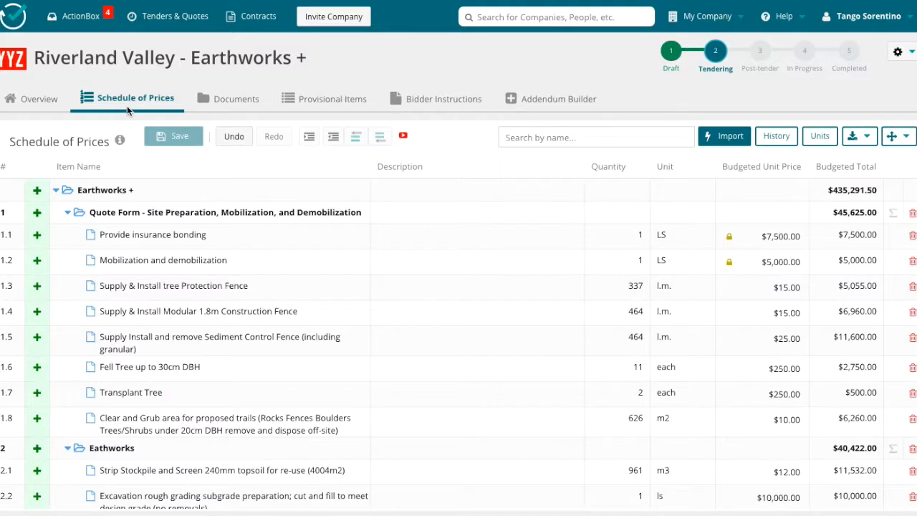
{"action": "left_click", "coordinate": [911, 393]}
{"action": "scroll", "coordinate": [662, 356], "scroll_direction": "down", "scroll_amount": 3}
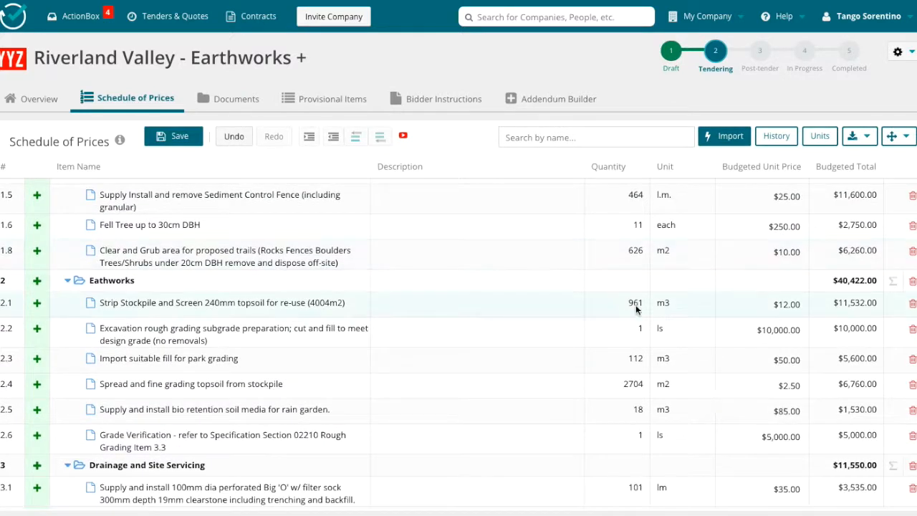
{"action": "left_click", "coordinate": [633, 303]}
{"action": "type", "text": "1278"}
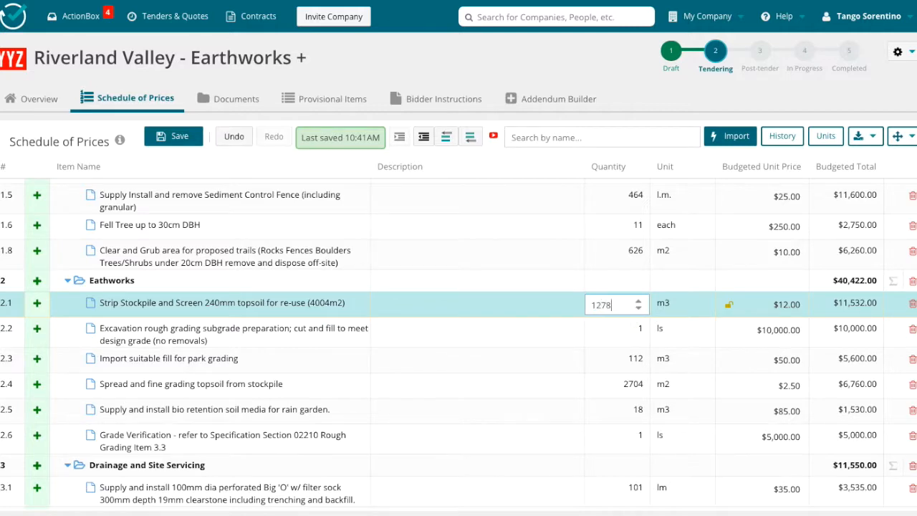
{"action": "key", "text": "Return"}
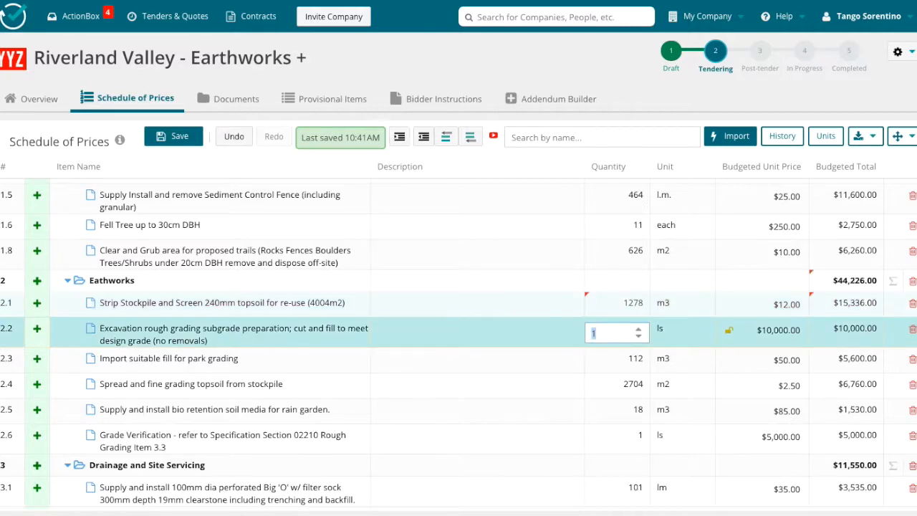
{"action": "left_click", "coordinate": [179, 136]}
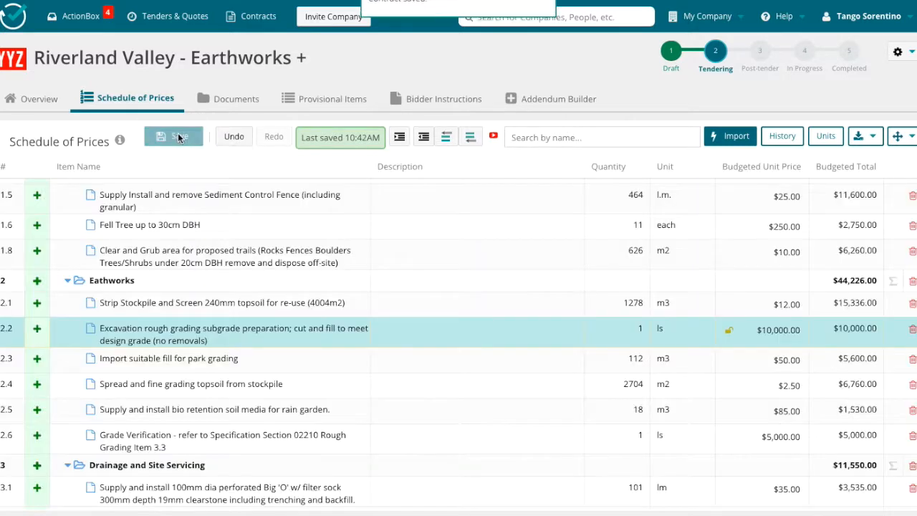
Select all bidder questions, schedule of prices changes, provisional items and documents for inclusion in an addendum.
{"action": "left_click", "coordinate": [557, 98]}
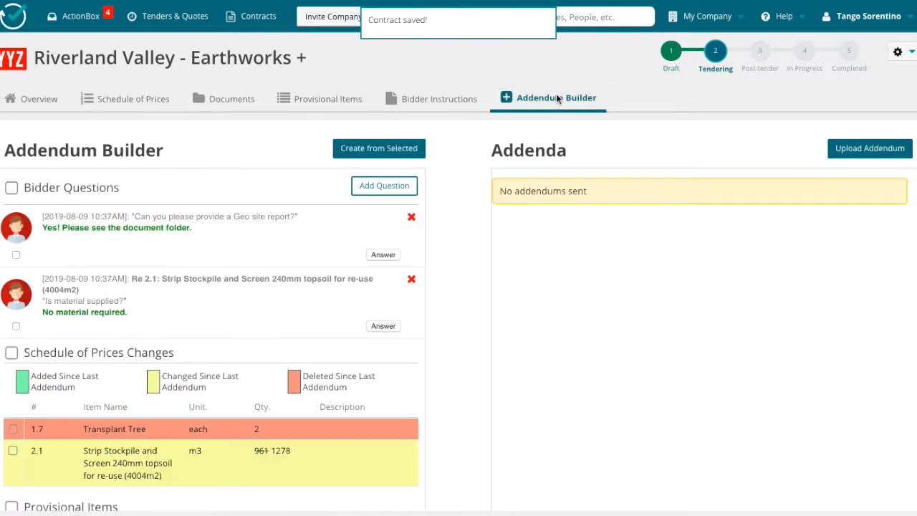
{"action": "left_click", "coordinate": [11, 188]}
{"action": "left_click", "coordinate": [13, 353]}
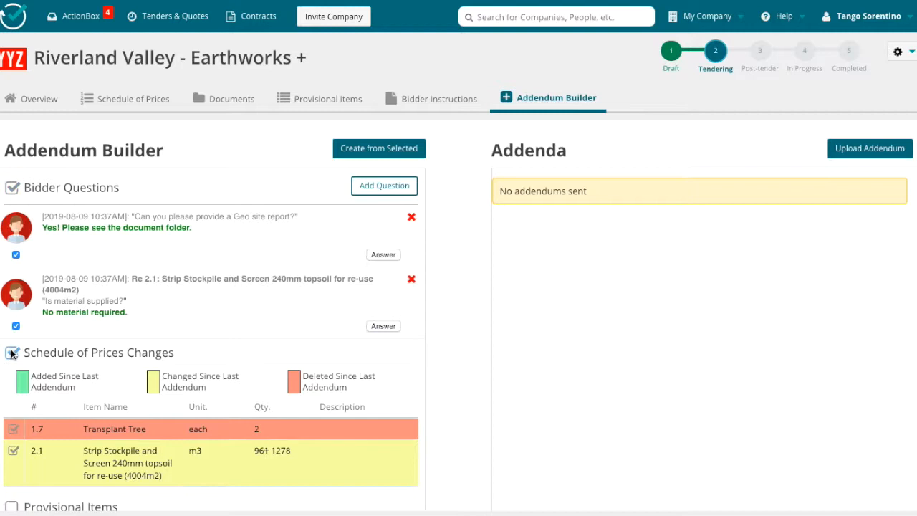
{"action": "scroll", "coordinate": [190, 333], "scroll_direction": "down", "scroll_amount": 3}
{"action": "left_click", "coordinate": [11, 331]}
{"action": "left_click", "coordinate": [11, 439]}
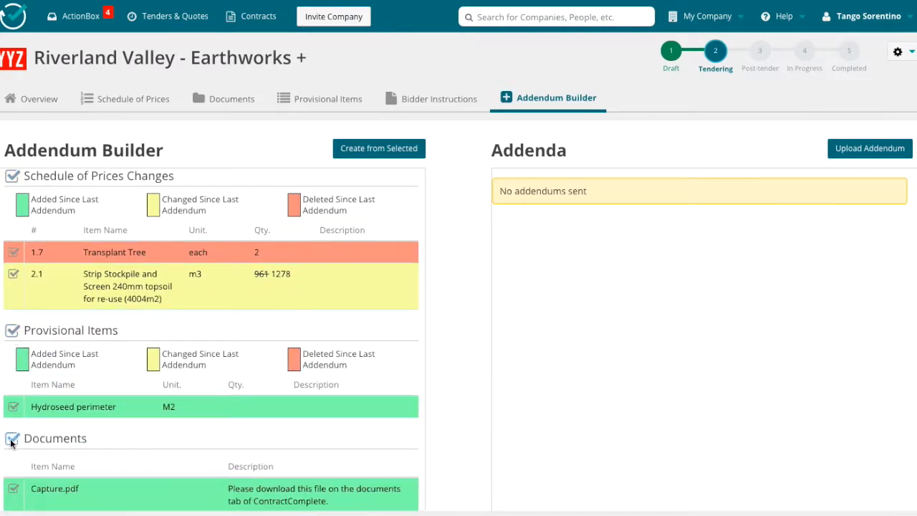
Create an addendum draft from the selected changes and name it August 10th - Revisions.
{"action": "left_click", "coordinate": [352, 152]}
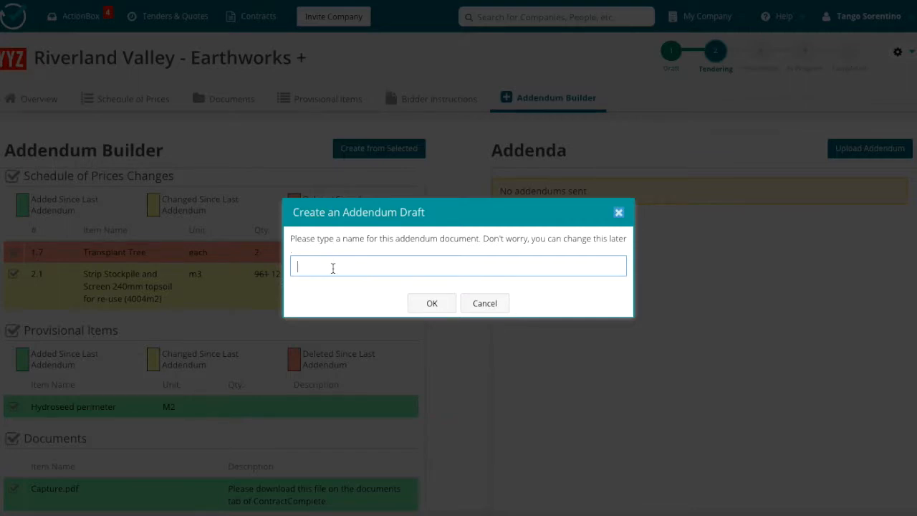
{"action": "type", "text": "August 10th - Revisions"}
{"action": "left_click", "coordinate": [425, 303]}
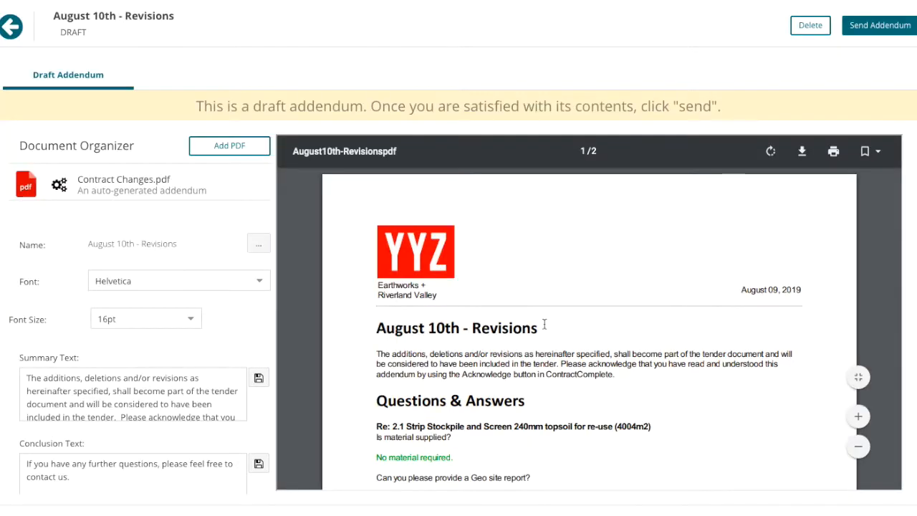
Replace the addendum's conclusion text with "Please review changes and make appropriate adjustments to your submission." and save it.
{"action": "scroll", "coordinate": [577, 350], "scroll_direction": "down", "scroll_amount": 3}
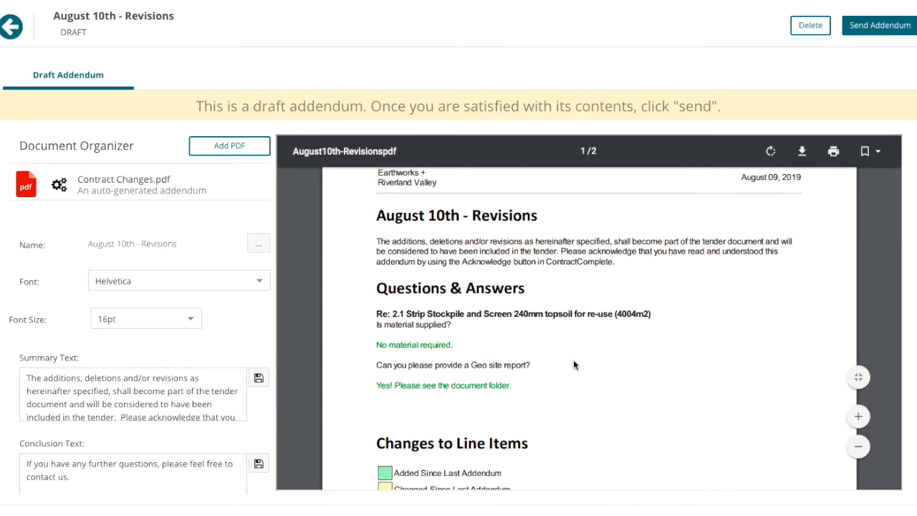
{"action": "scroll", "coordinate": [573, 360], "scroll_direction": "down", "scroll_amount": 4}
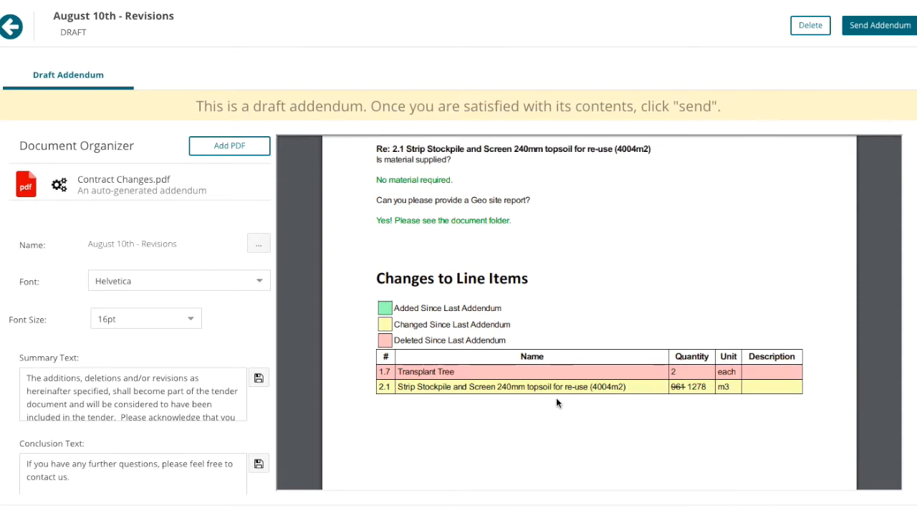
{"action": "scroll", "coordinate": [556, 397], "scroll_direction": "down", "scroll_amount": 10}
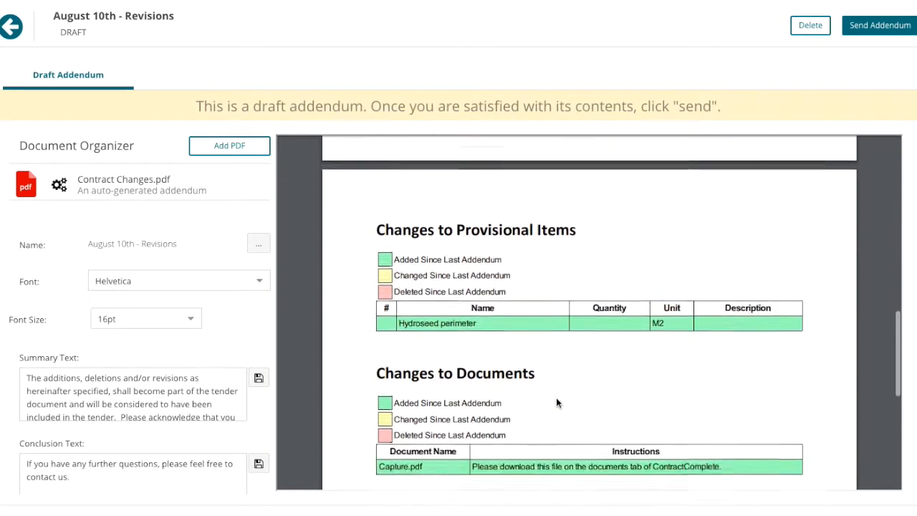
{"action": "scroll", "coordinate": [551, 342], "scroll_direction": "down", "scroll_amount": 4}
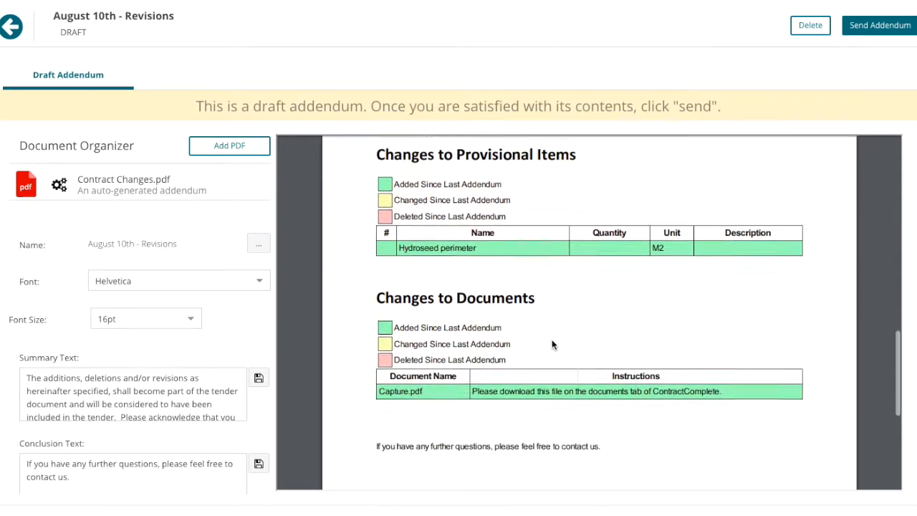
{"action": "scroll", "coordinate": [132, 394], "scroll_direction": "down", "scroll_amount": 2}
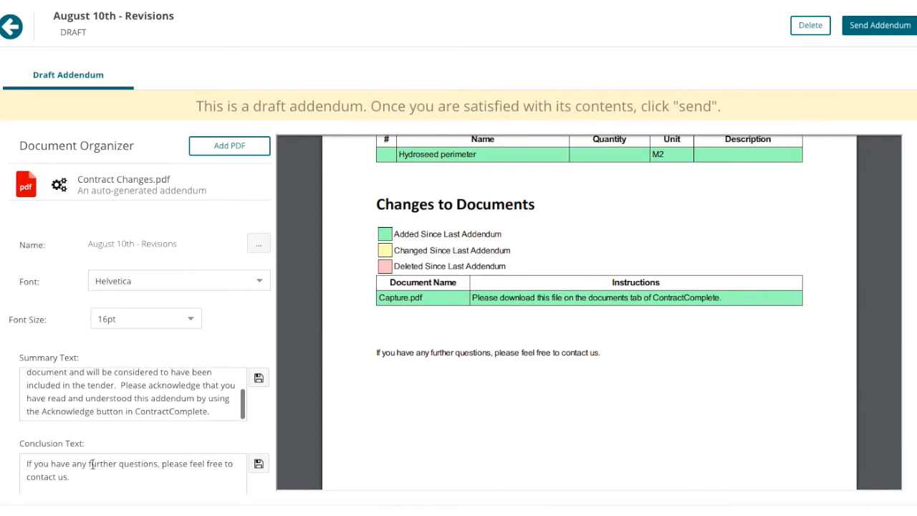
{"action": "left_click_drag", "start_coordinate": [86, 477], "coordinate": [16, 464]}
{"action": "type", "text": "Please review changes and make a"}
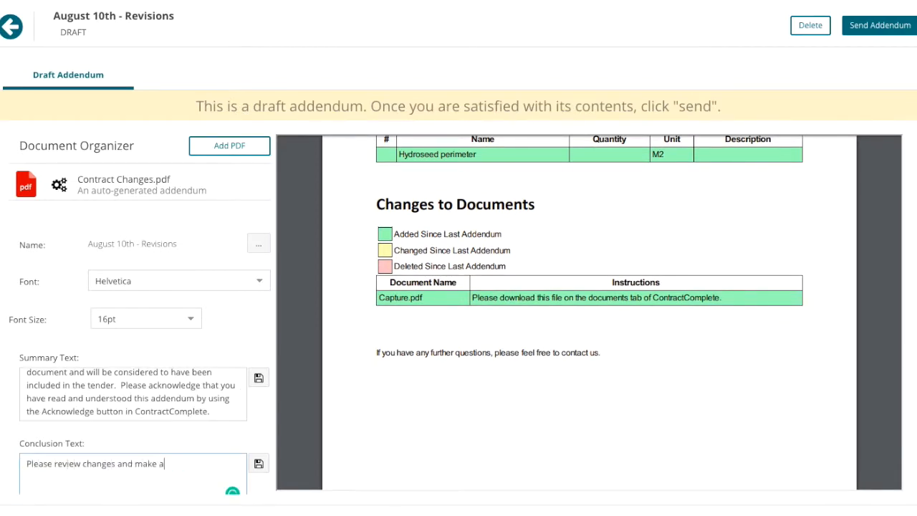
{"action": "type", "text": "ppropriate adjustments to your submission."}
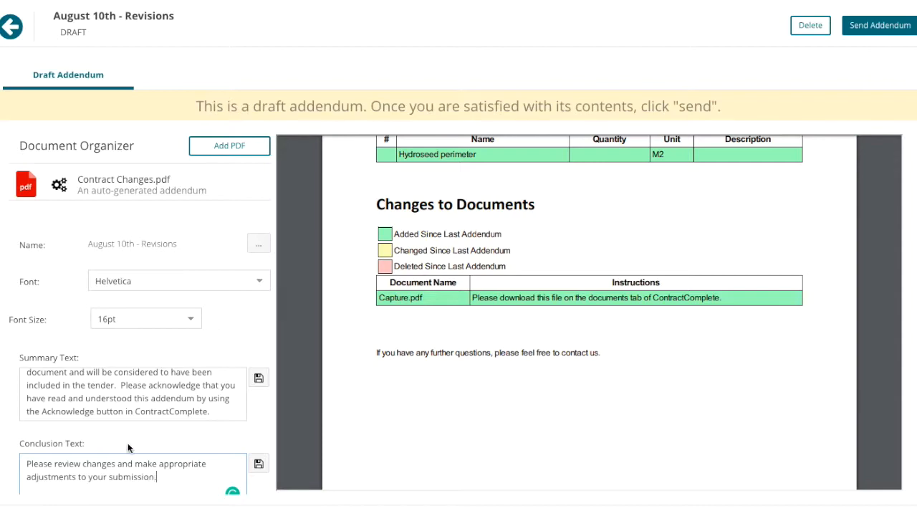
{"action": "scroll", "coordinate": [200, 382], "scroll_direction": "down", "scroll_amount": 1}
{"action": "left_click", "coordinate": [258, 388]}
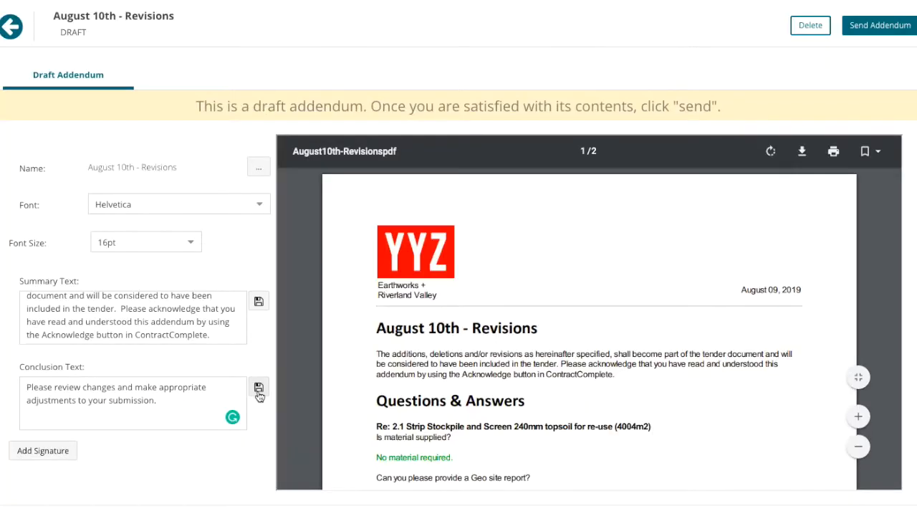
Add a hand-drawn signature to the draft addendum and accept it.
{"action": "scroll", "coordinate": [453, 389], "scroll_direction": "down", "scroll_amount": 5}
{"action": "scroll", "coordinate": [454, 388], "scroll_direction": "down", "scroll_amount": 8}
{"action": "left_click", "coordinate": [63, 452]}
{"action": "mouse_move", "coordinate": [338, 297]}
{"action": "left_mouse_down"}
{"action": "mouse_move", "coordinate": [394, 241]}
{"action": "mouse_move", "coordinate": [409, 301]}
{"action": "left_mouse_up"}
{"action": "left_click_drag", "start_coordinate": [338, 277], "coordinate": [567, 268]}
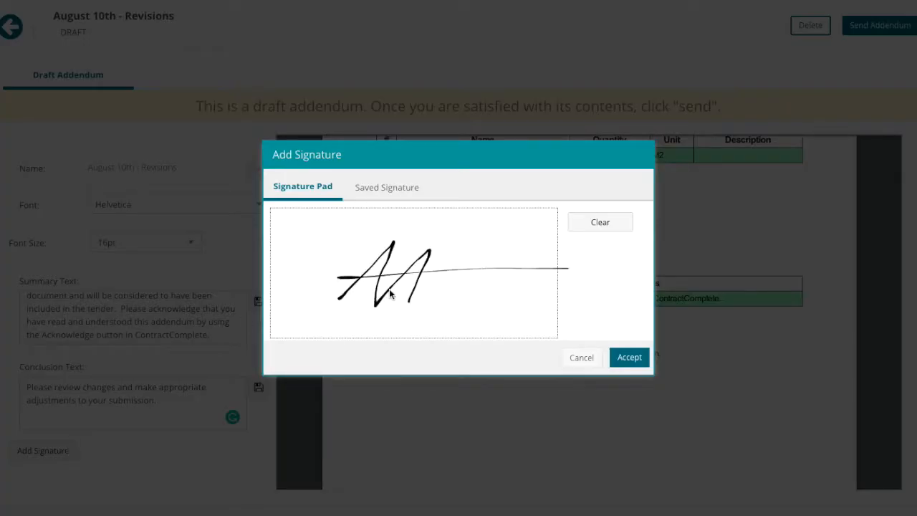
{"action": "left_click", "coordinate": [622, 358]}
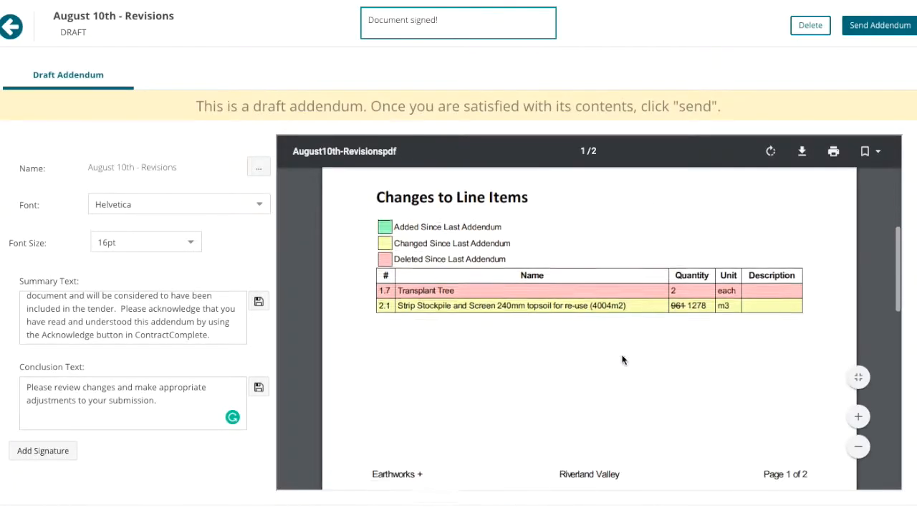
Send the signed addendum to the bidders with the message "Please acknowledge".
{"action": "scroll", "coordinate": [621, 359], "scroll_direction": "down", "scroll_amount": 10}
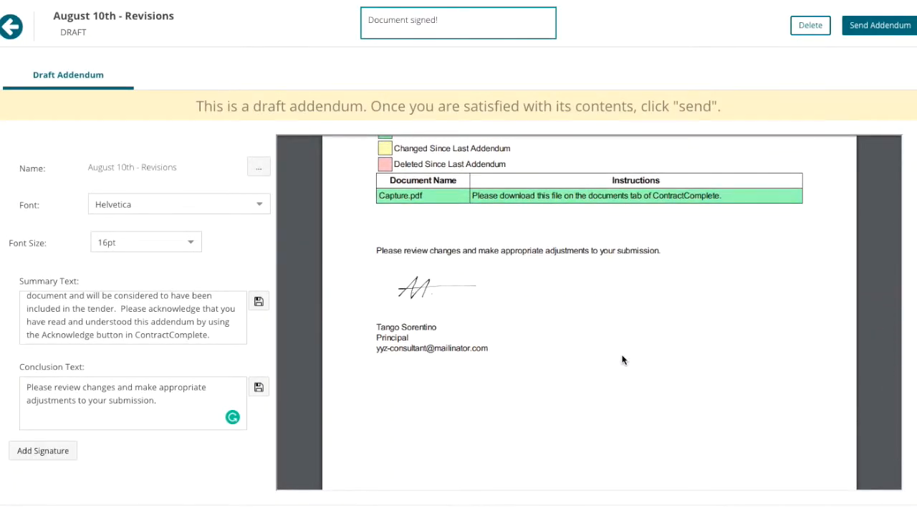
{"action": "scroll", "coordinate": [565, 358], "scroll_direction": "up", "scroll_amount": 10}
{"action": "left_click", "coordinate": [865, 27]}
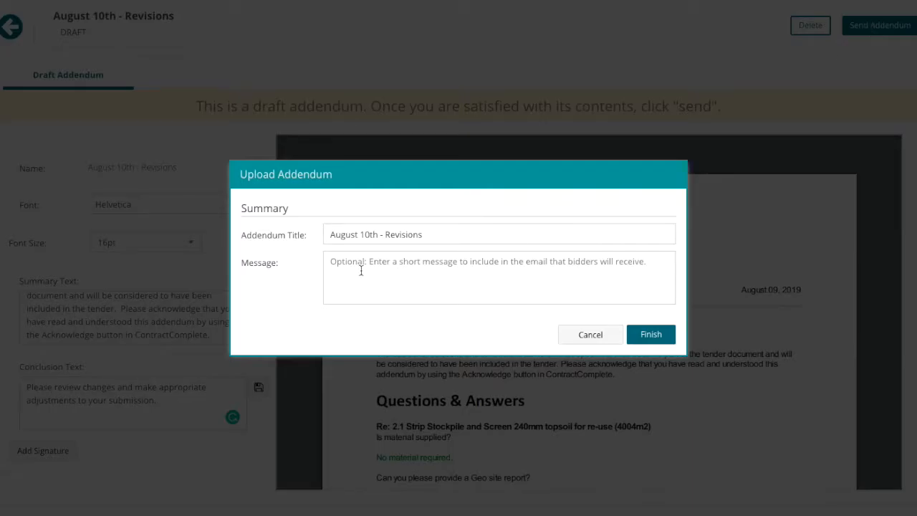
{"action": "left_click", "coordinate": [367, 267]}
{"action": "type", "text": "Please acknowledge"}
{"action": "left_click", "coordinate": [655, 333]}
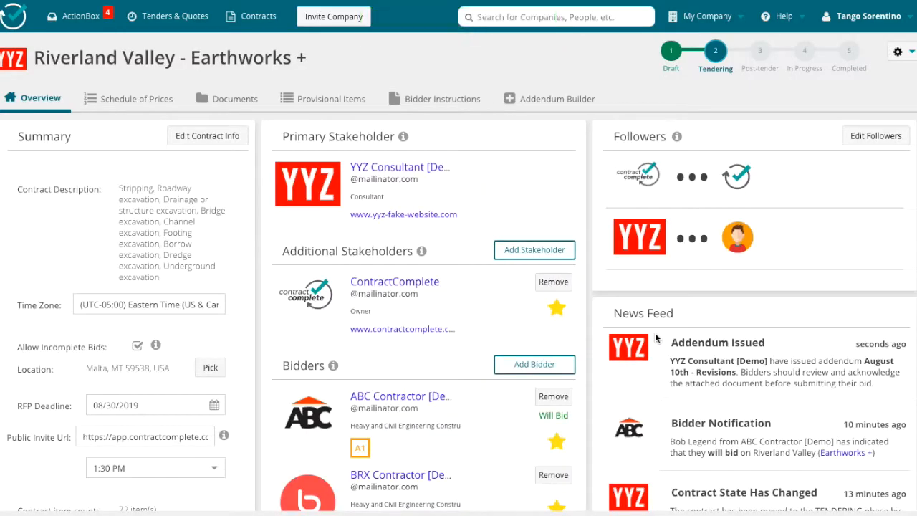
In the bidder's ActionBox, open the Riverland Valley (Earthworks +) contract from its "This contract has changed!" notification.
{"action": "scroll", "coordinate": [654, 337], "scroll_direction": "down", "scroll_amount": 2}
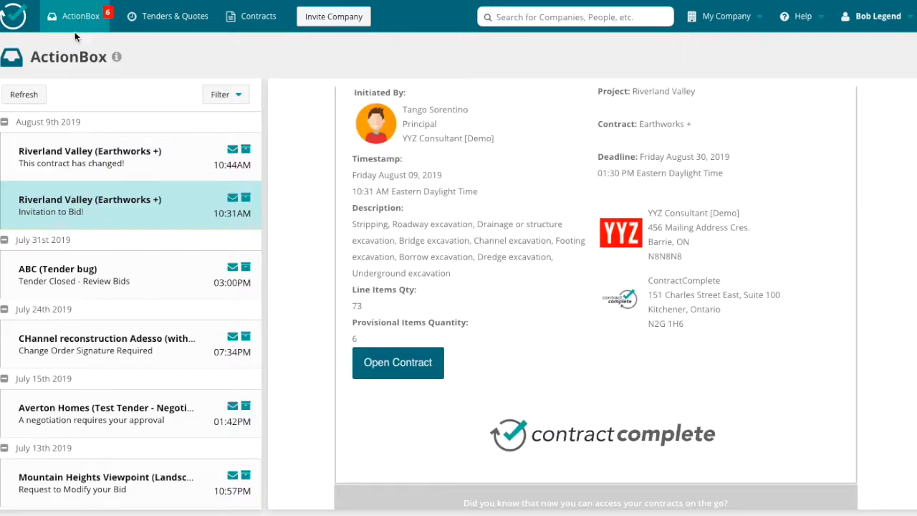
{"action": "left_click", "coordinate": [121, 154]}
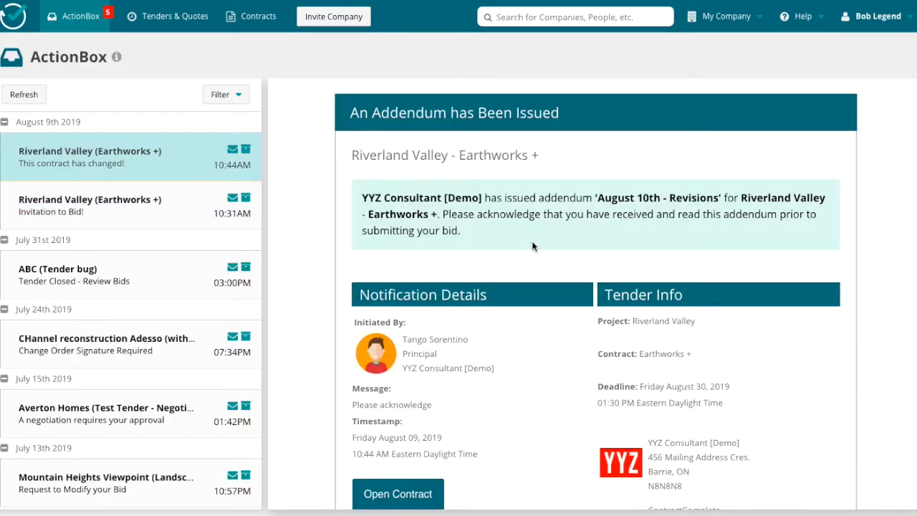
{"action": "scroll", "coordinate": [532, 241], "scroll_direction": "down", "scroll_amount": 1}
{"action": "scroll", "coordinate": [532, 240], "scroll_direction": "down", "scroll_amount": 2}
{"action": "left_click", "coordinate": [403, 330]}
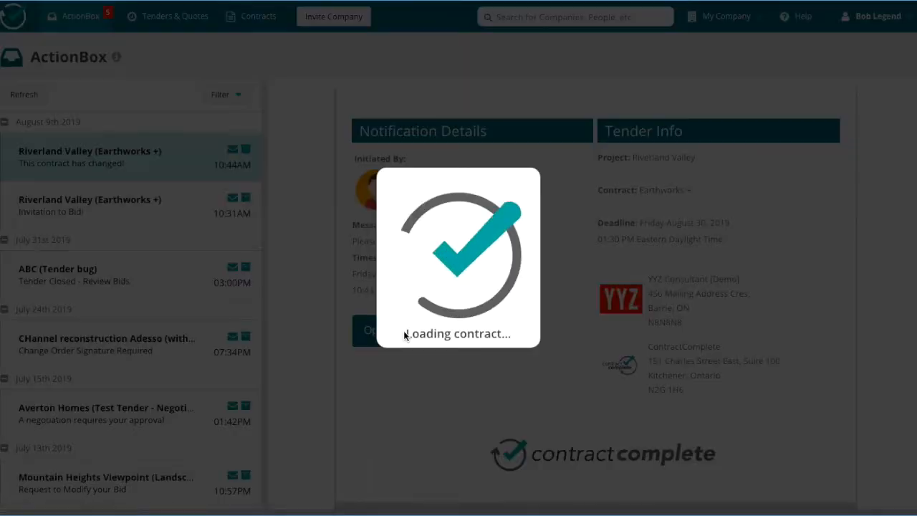